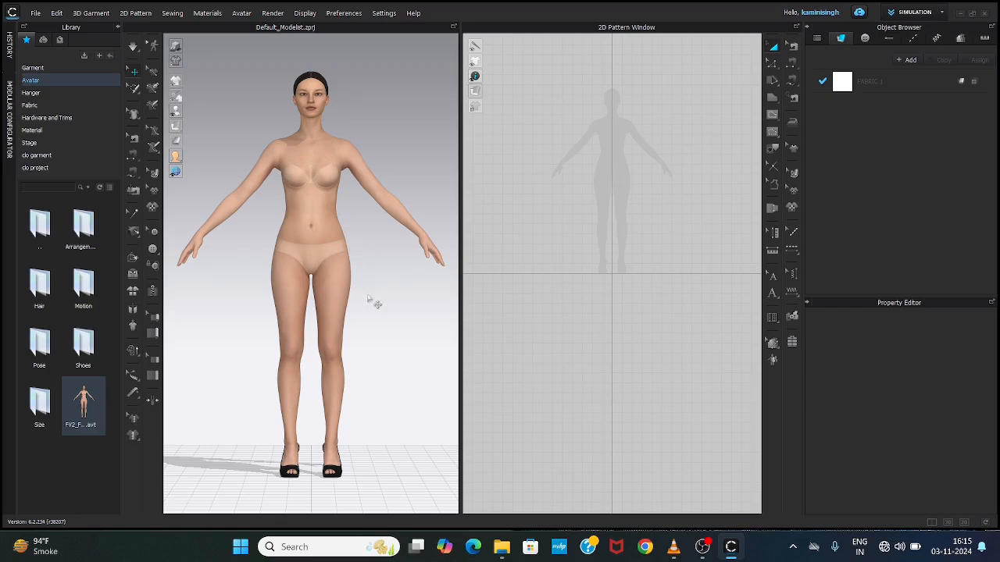
mouse_move(362, 297)
right_down()
mouse_move(261, 313)
mouse_move(137, 279)
mouse_move(181, 307)
mouse_move(364, 339)
mouse_move(373, 306)
right_up()
scroll(358, 245, up, 3)
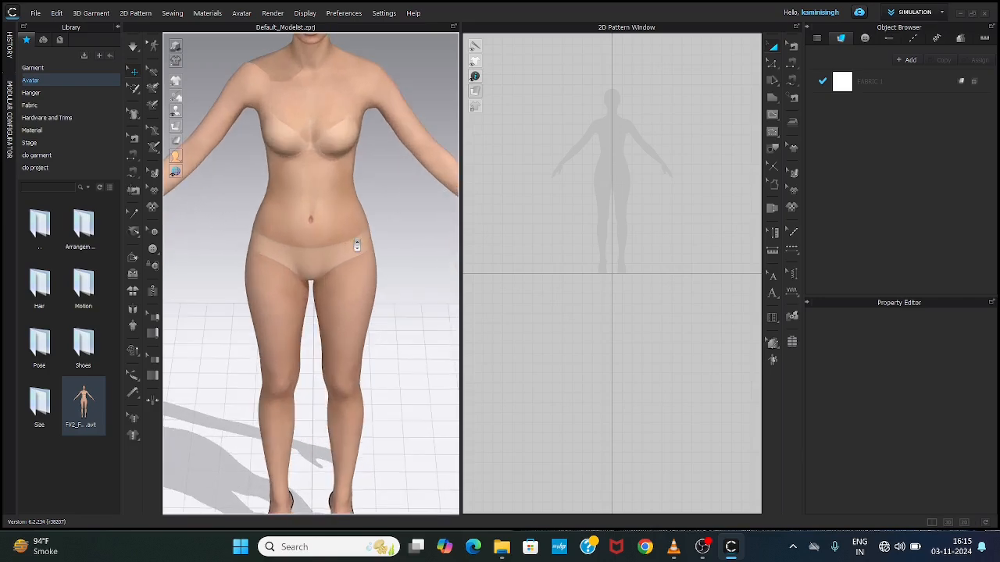
scroll(358, 245, down, 5)
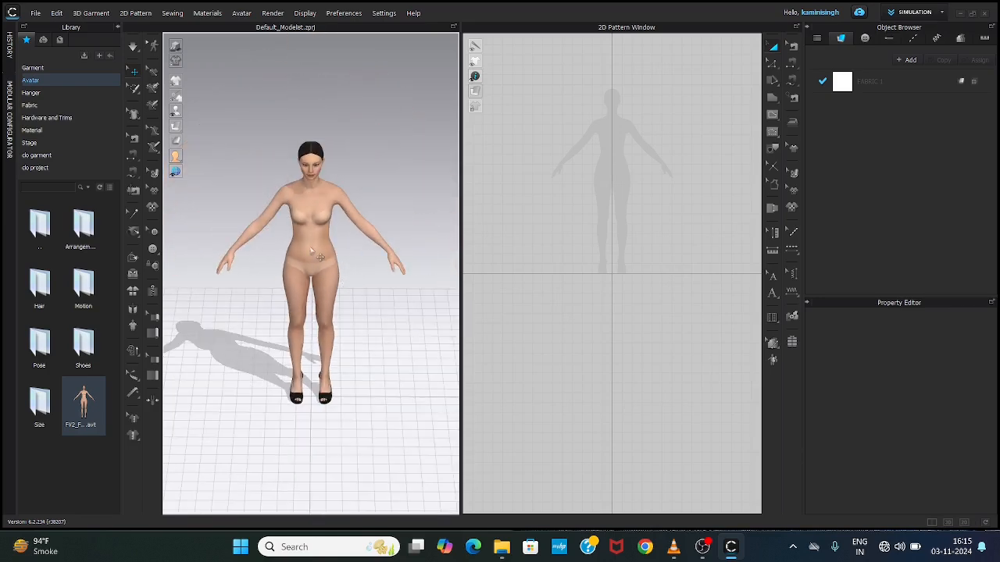
middle_drag(313, 250, 286, 247)
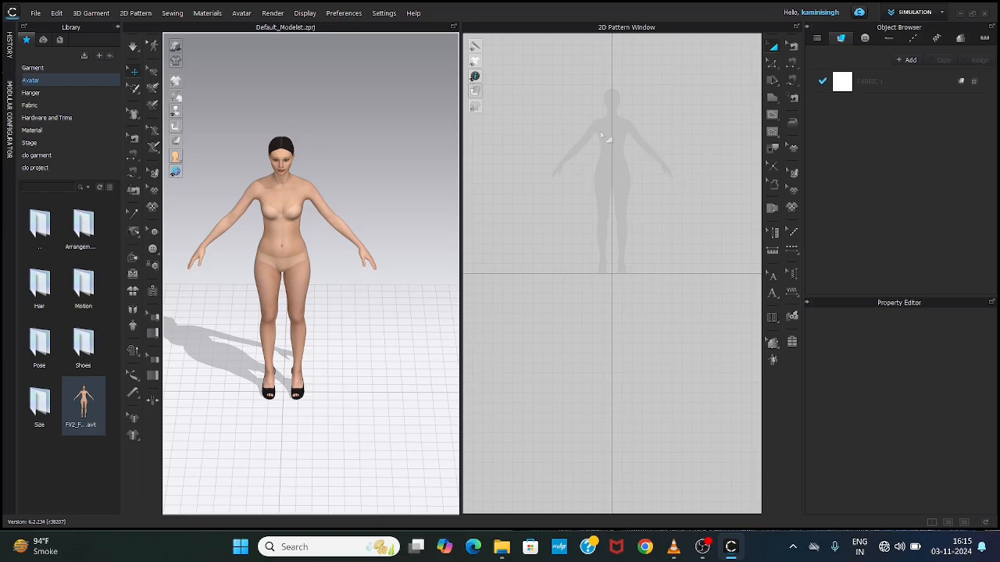
Step: Widen the 2D Pattern Window and frame the full avatar silhouette in it
scroll(626, 146, up, 3)
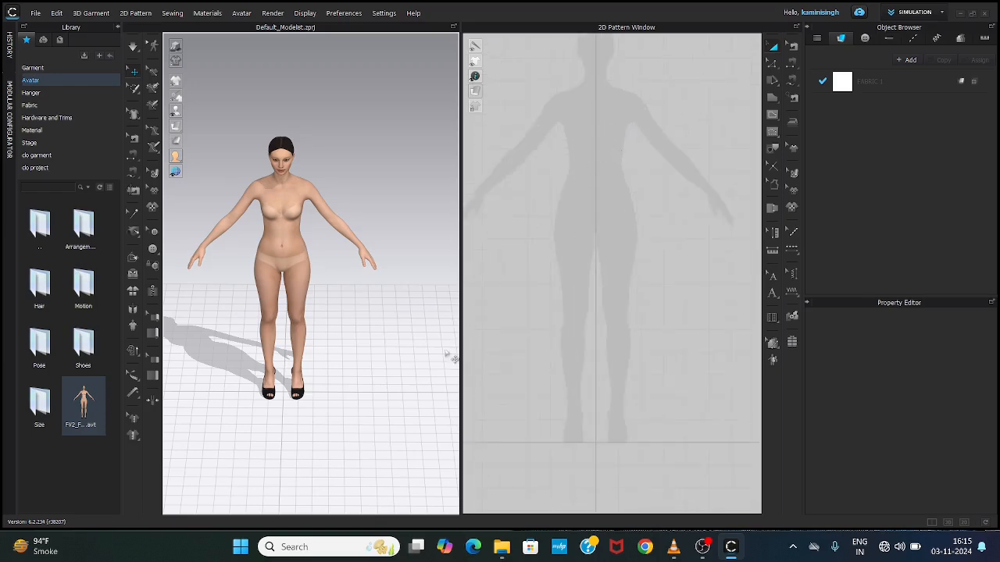
drag(461, 294, 386, 326)
scroll(528, 230, down, 3)
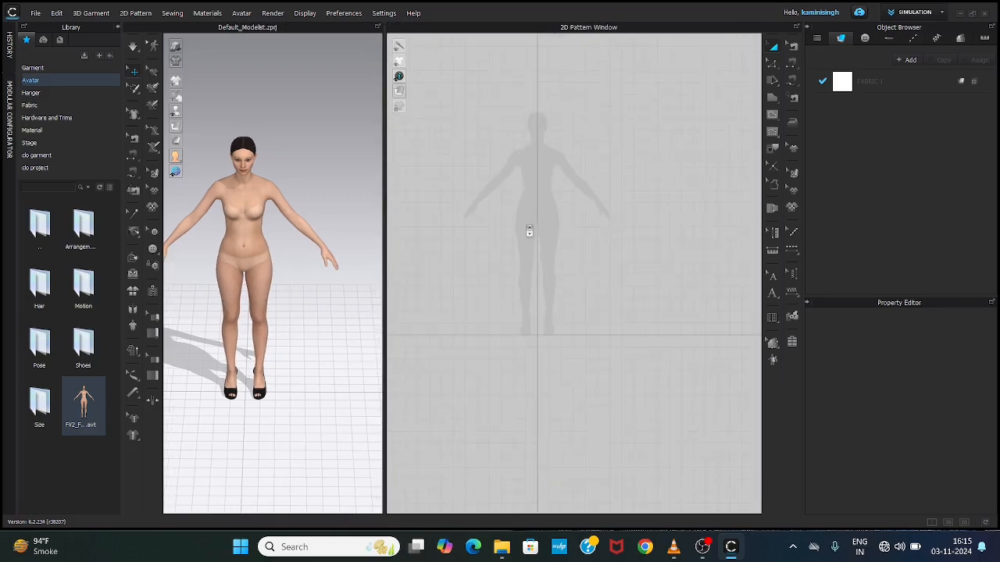
scroll(529, 231, up, 5)
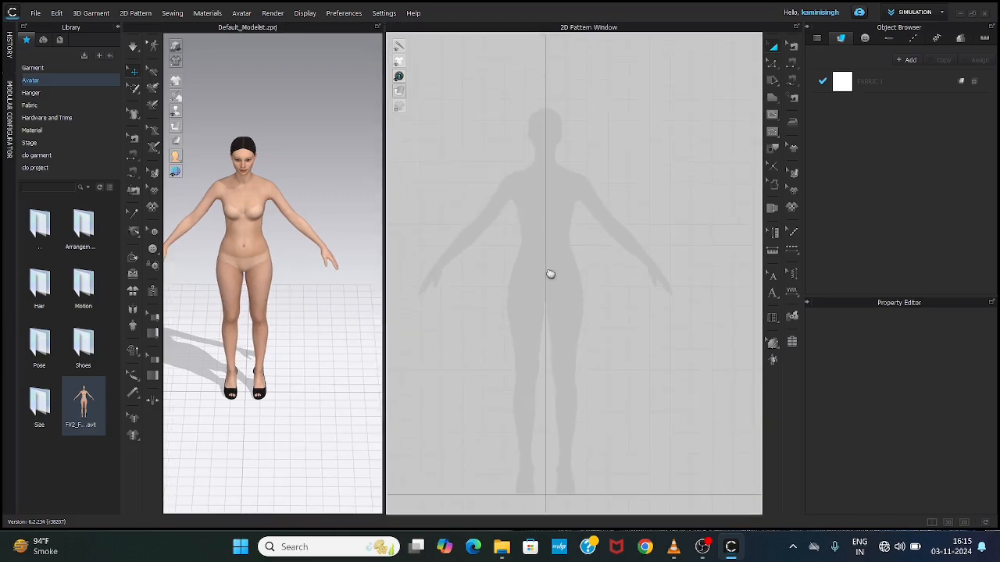
middle_drag(548, 269, 546, 260)
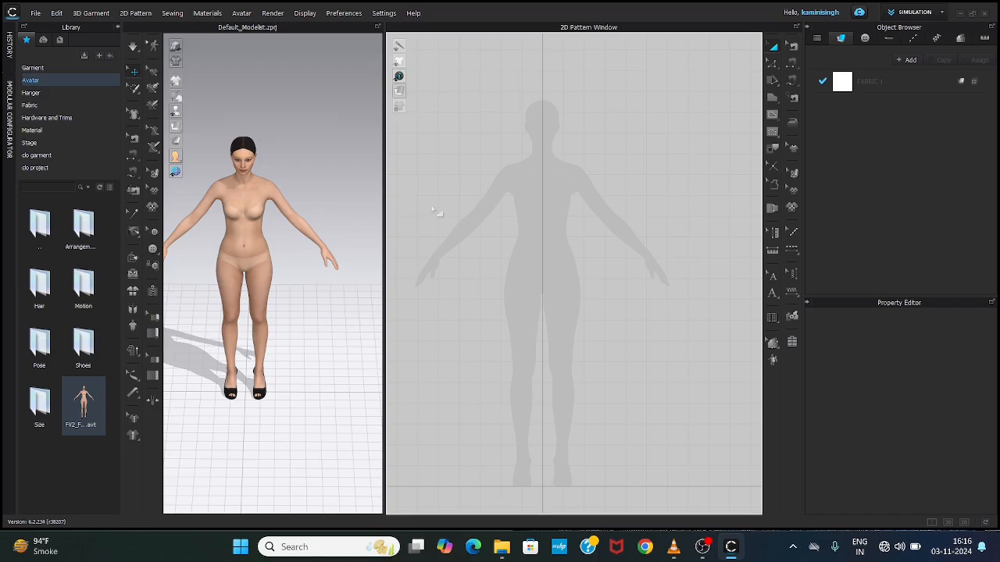
Step: Activate the Polygon tool for drawing 2D patterns
key(h)
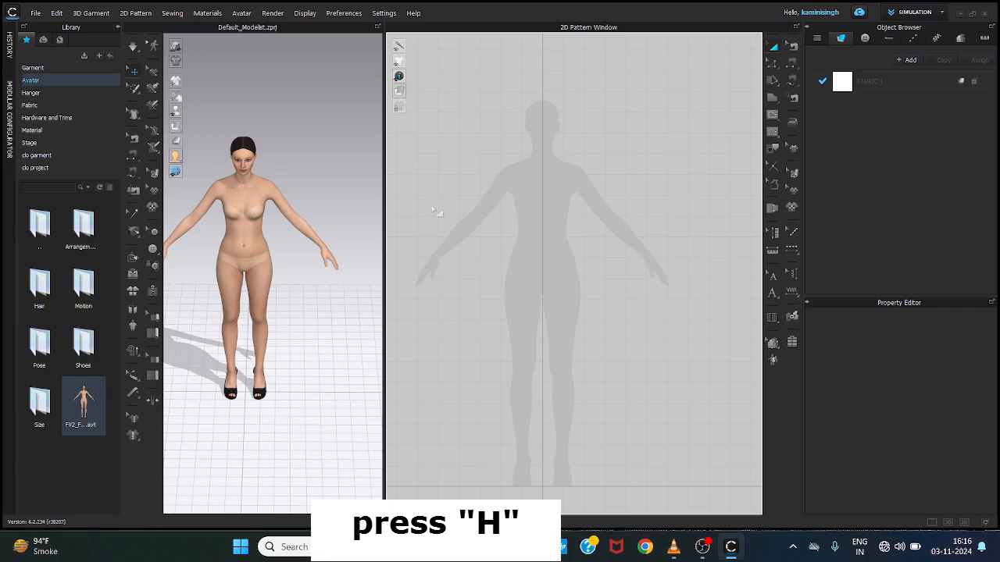
key(h)
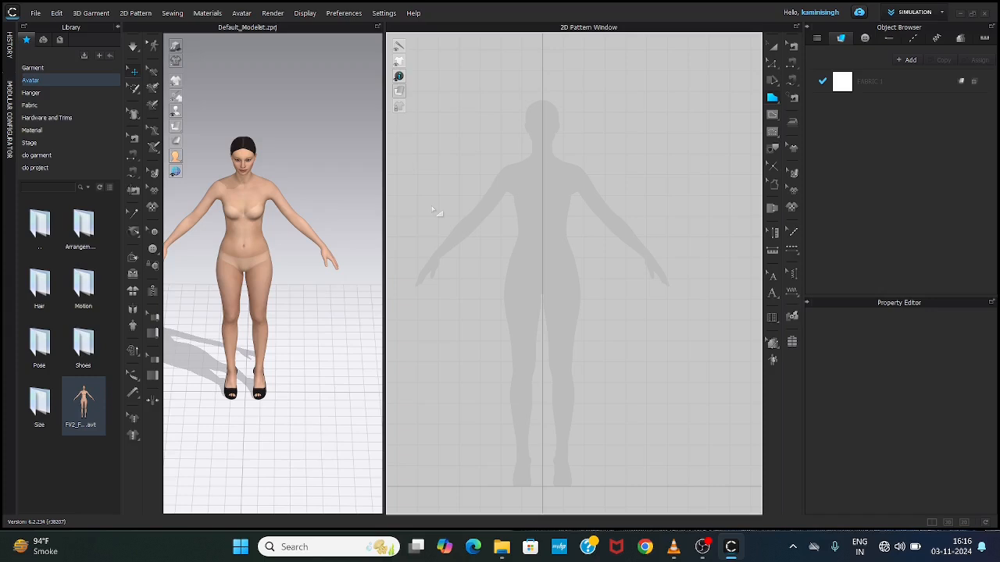
click(497, 230)
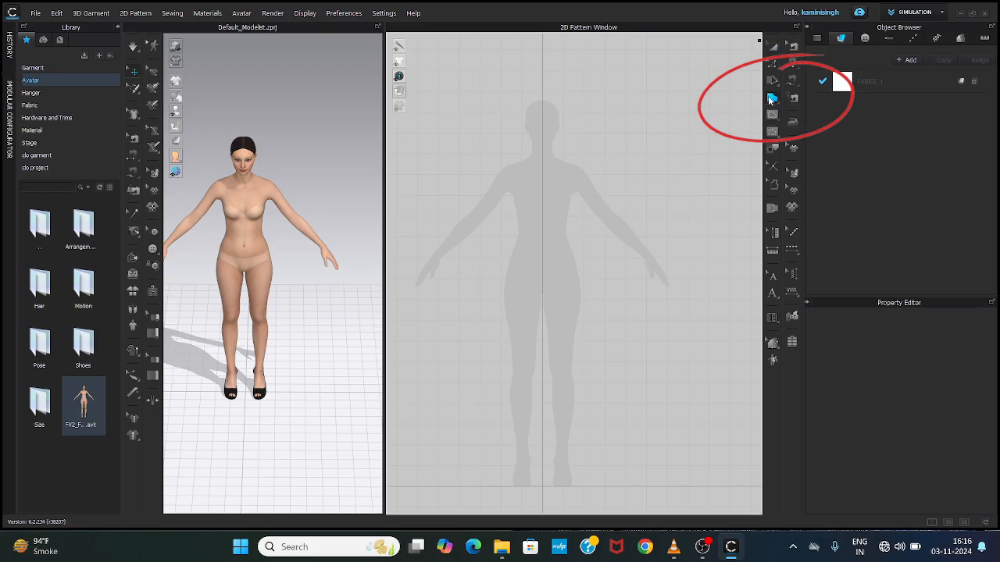
click(770, 99)
Step: Draw a closed, straight-sided seven-point test pattern over the torso silhouette, and delete it
scroll(530, 178, up, 2)
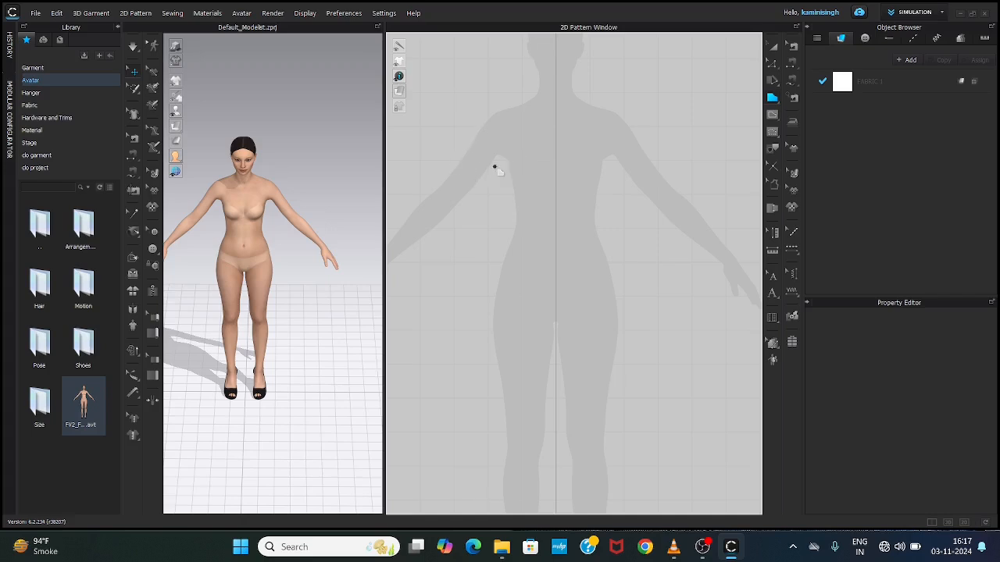
click(493, 136)
click(547, 117)
click(588, 169)
click(589, 217)
click(540, 229)
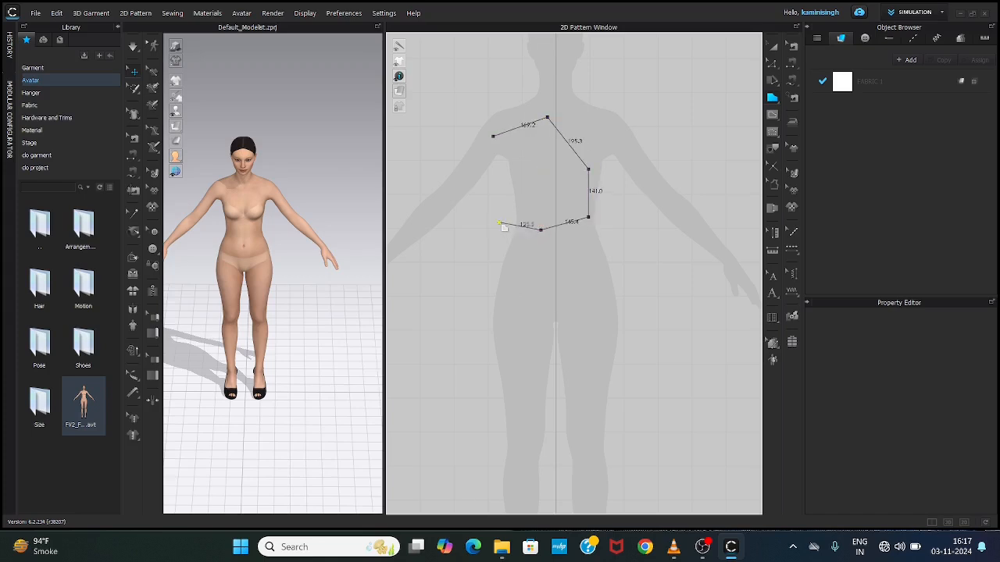
click(498, 223)
click(493, 172)
click(493, 136)
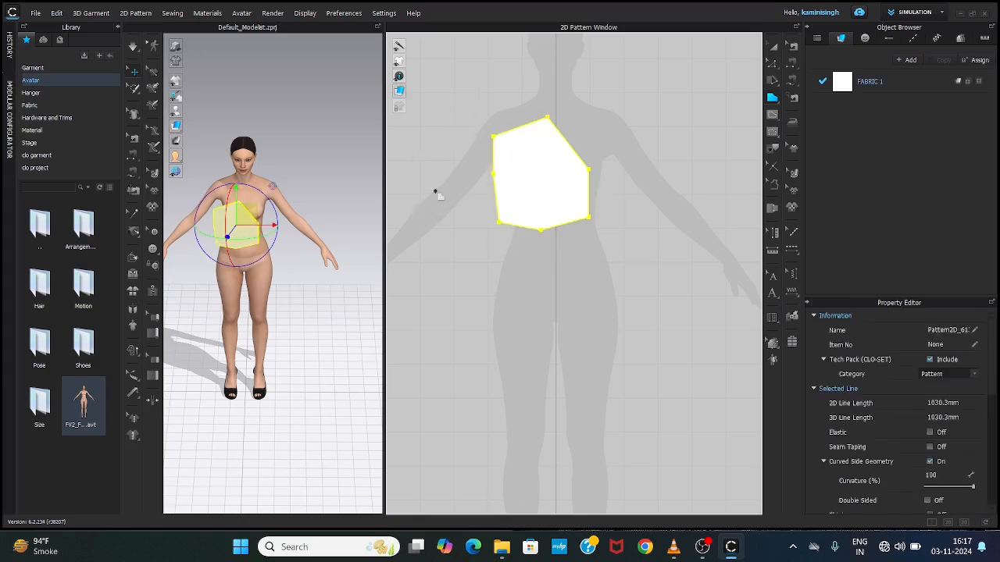
key(Delete)
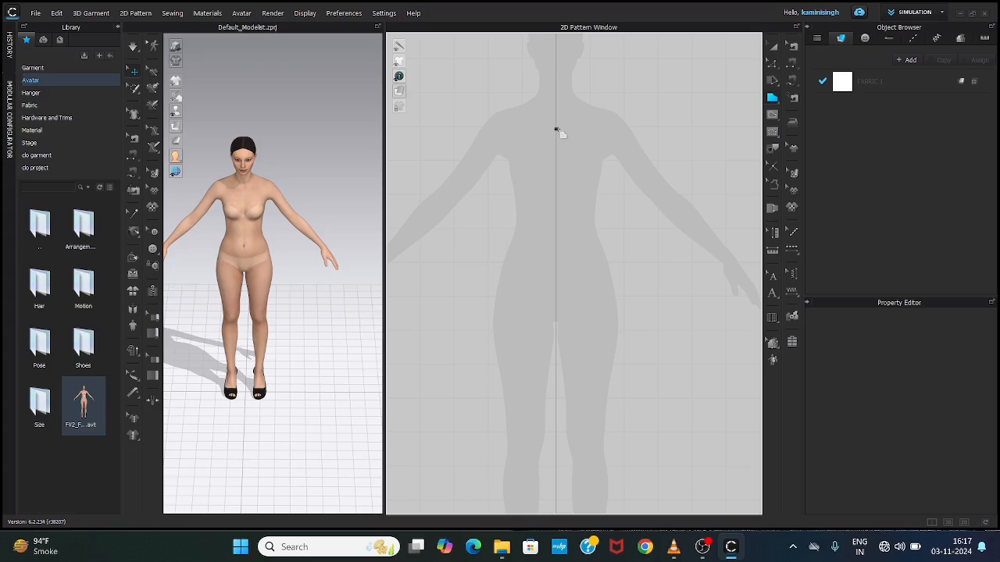
click(460, 141)
click(533, 141)
click(572, 172)
click(574, 211)
drag(505, 249, 484, 316)
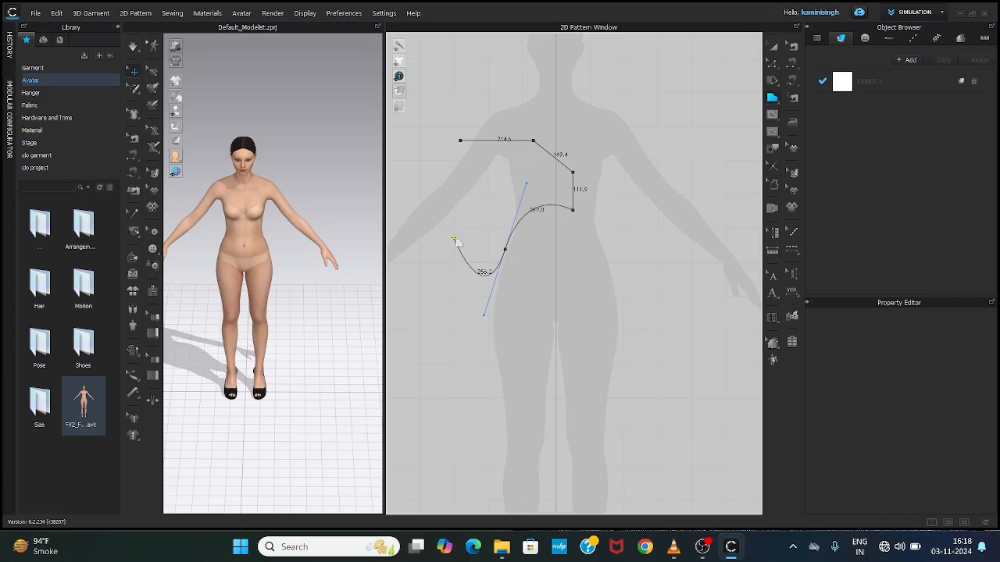
click(505, 250)
drag(625, 251, 687, 279)
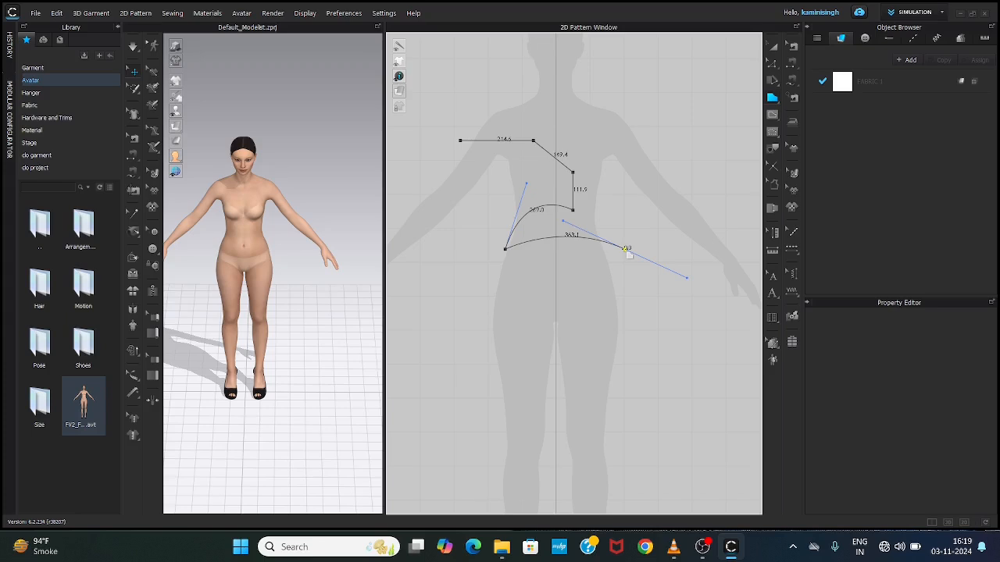
click(626, 249)
key(Escape)
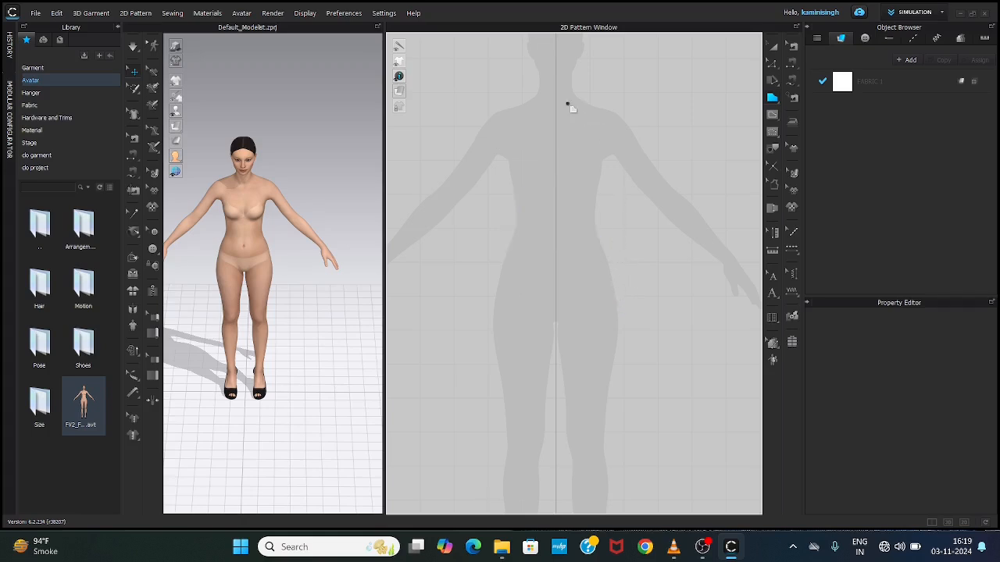
Step: Start a half-bodice outline on the silhouette's centre line with a curved neckline about 109 mm long up to the side of the neck
scroll(570, 105, up, 2)
scroll(570, 105, up, 1)
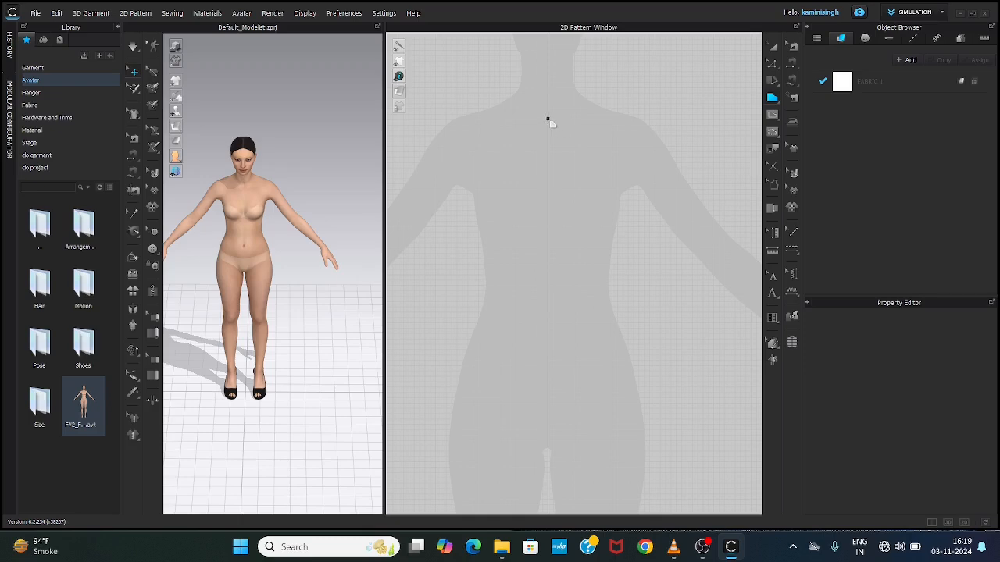
scroll(546, 196, down, 2)
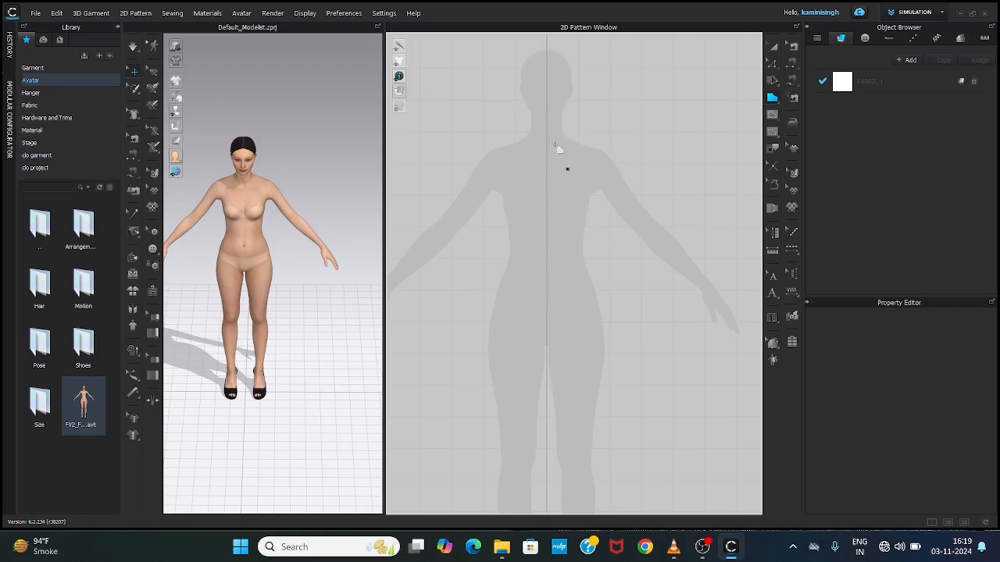
scroll(546, 127, up, 3)
scroll(545, 126, down, 1)
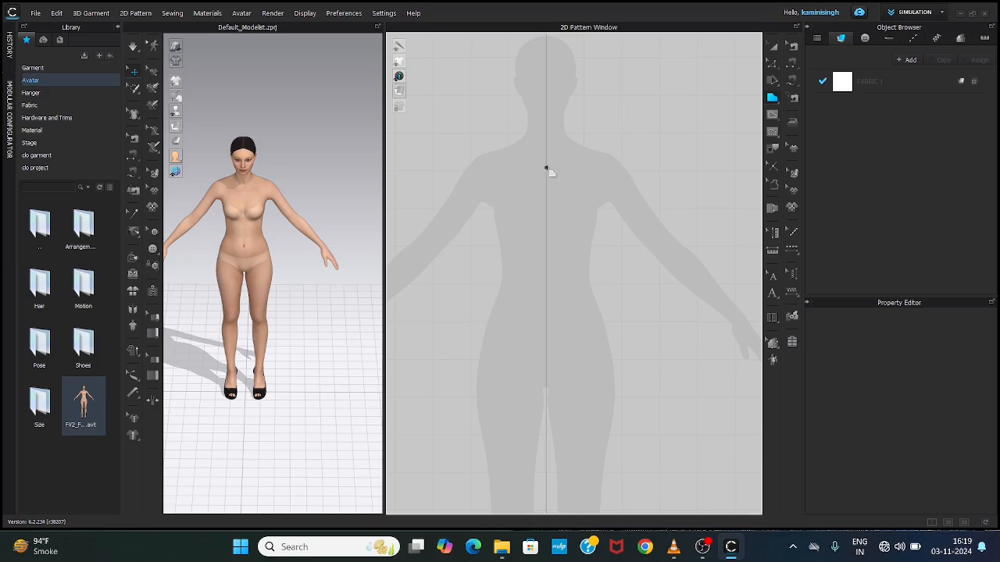
click(546, 168)
scroll(613, 150, up, 2)
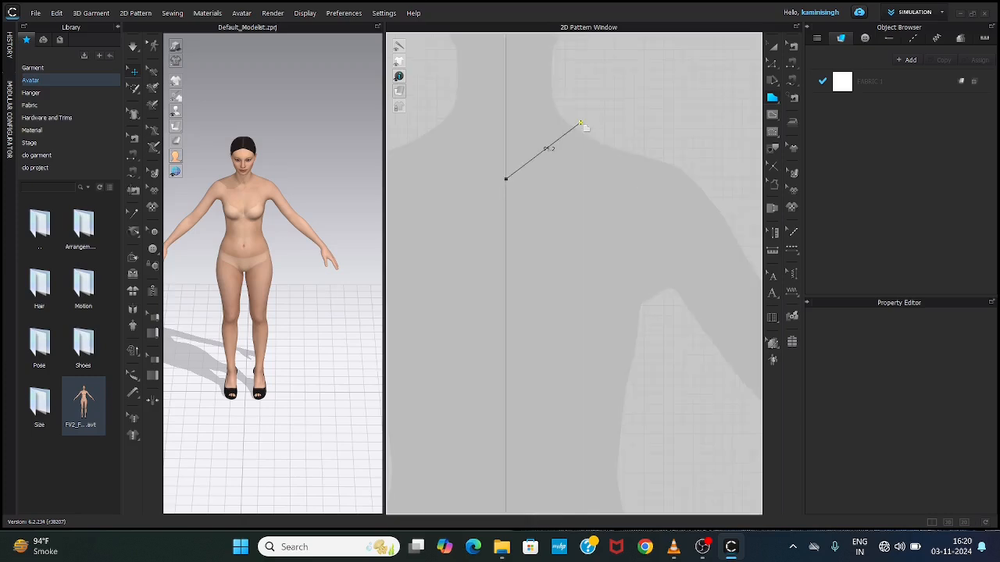
drag(581, 123, 597, 47)
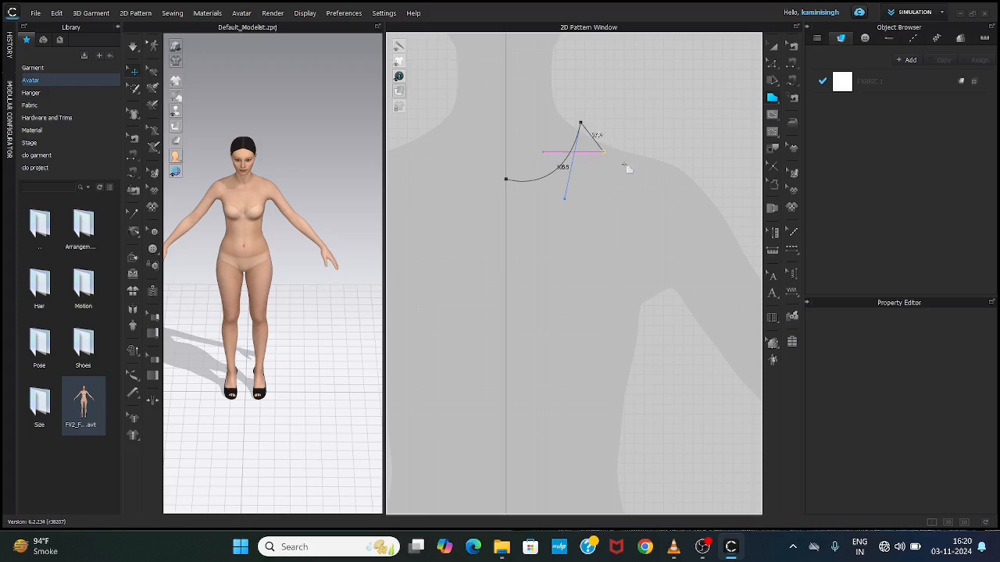
Step: Add a straight shoulder line about 50 mm long and a curved armhole about 194 mm long down to the underarm
scroll(610, 125, up, 3)
scroll(611, 127, up, 2)
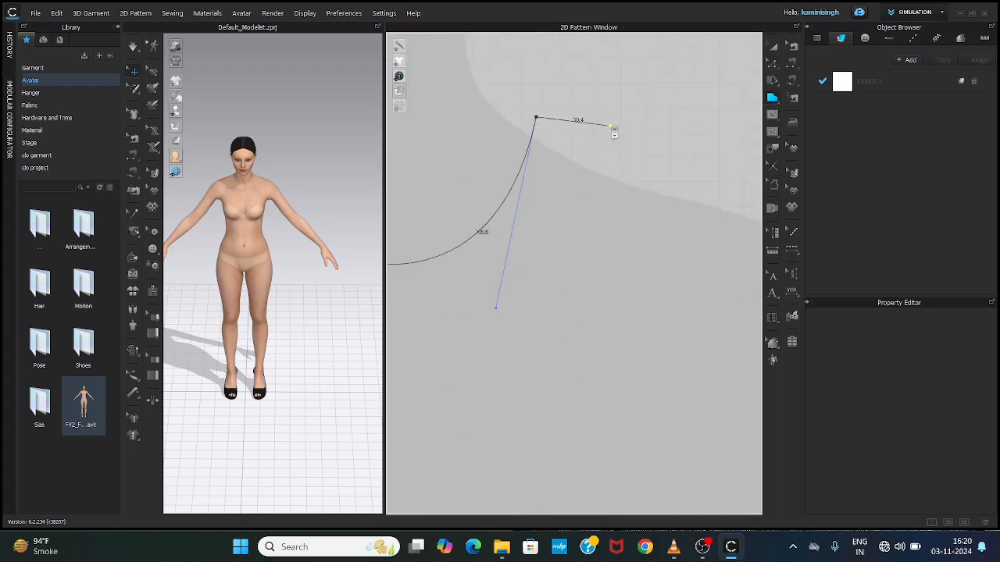
click(536, 118)
scroll(645, 175, up, 2)
scroll(646, 175, down, 4)
click(644, 174)
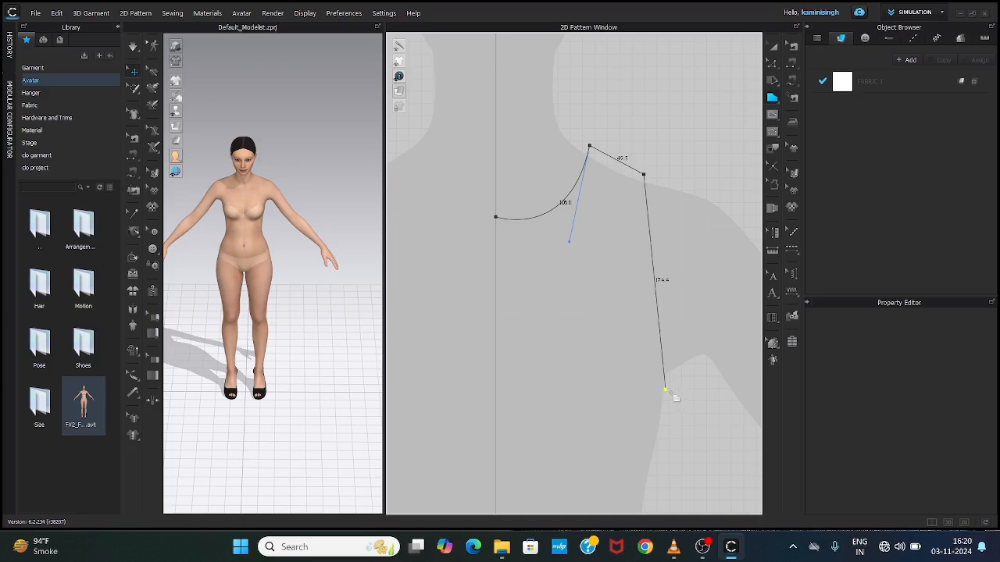
drag(665, 389, 746, 415)
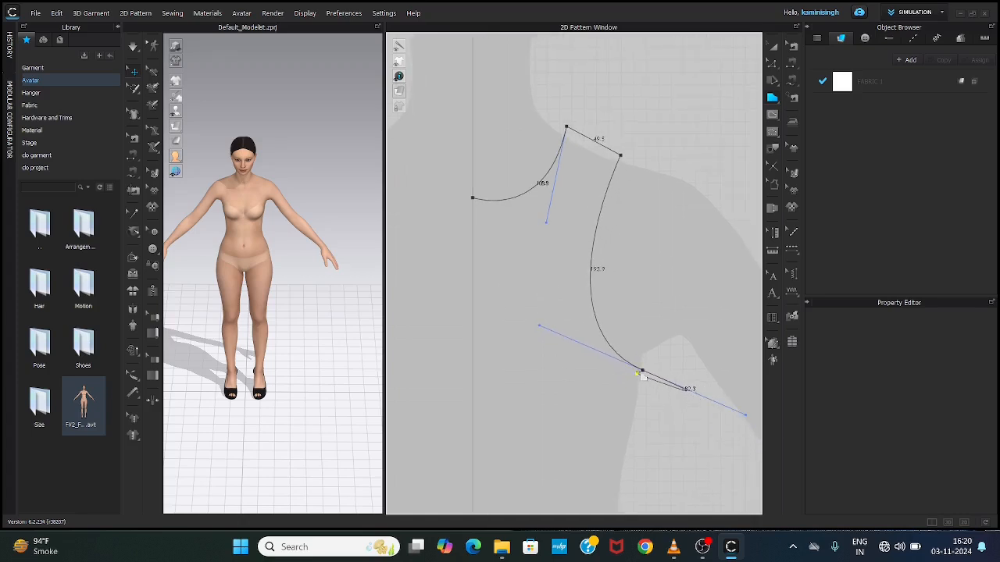
Step: Close the half-bodice outline with straight side, waist and centre lines, and delete the finished pattern piece
scroll(632, 367, up, 1)
scroll(621, 363, down, 4)
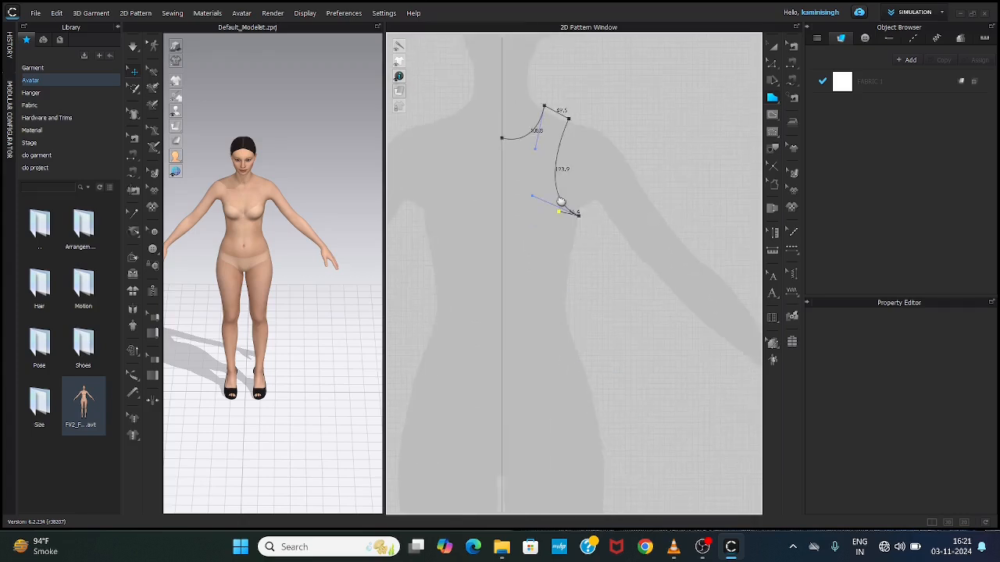
click(564, 271)
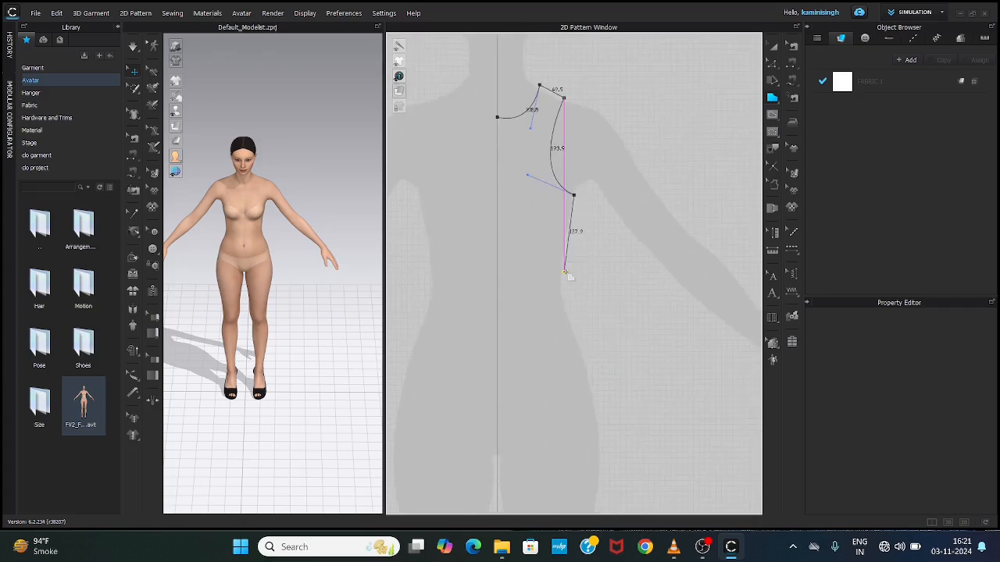
click(498, 274)
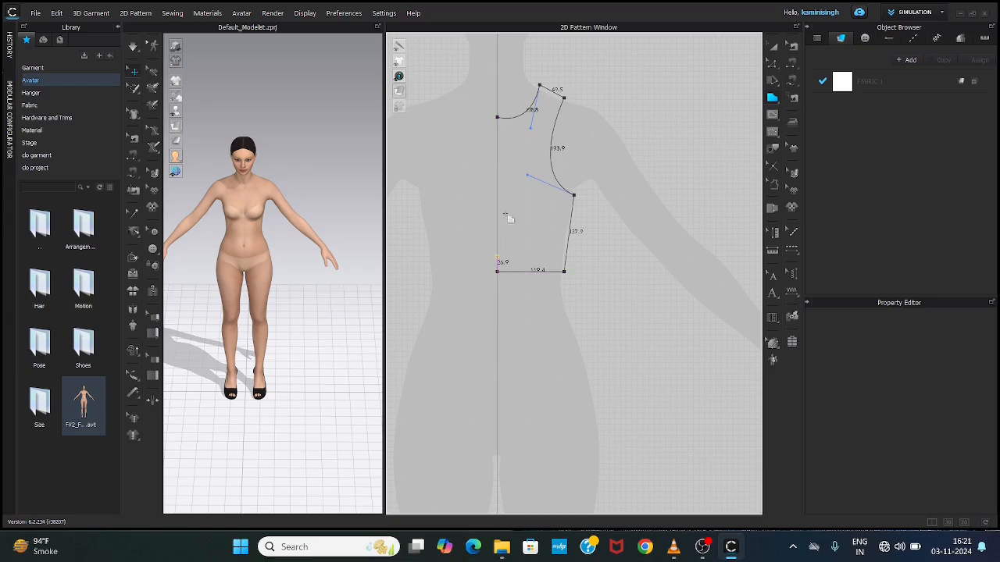
click(498, 118)
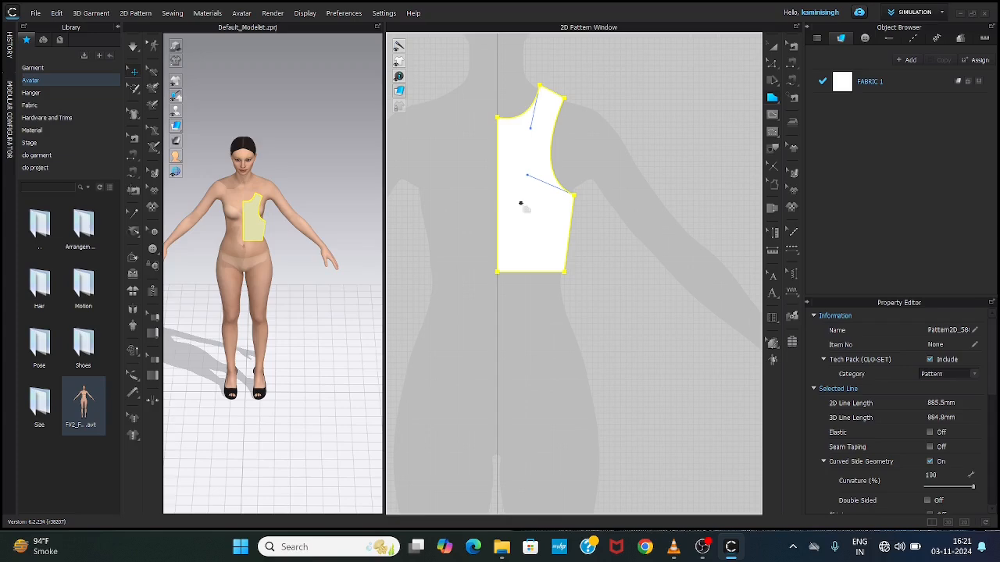
key(Delete)
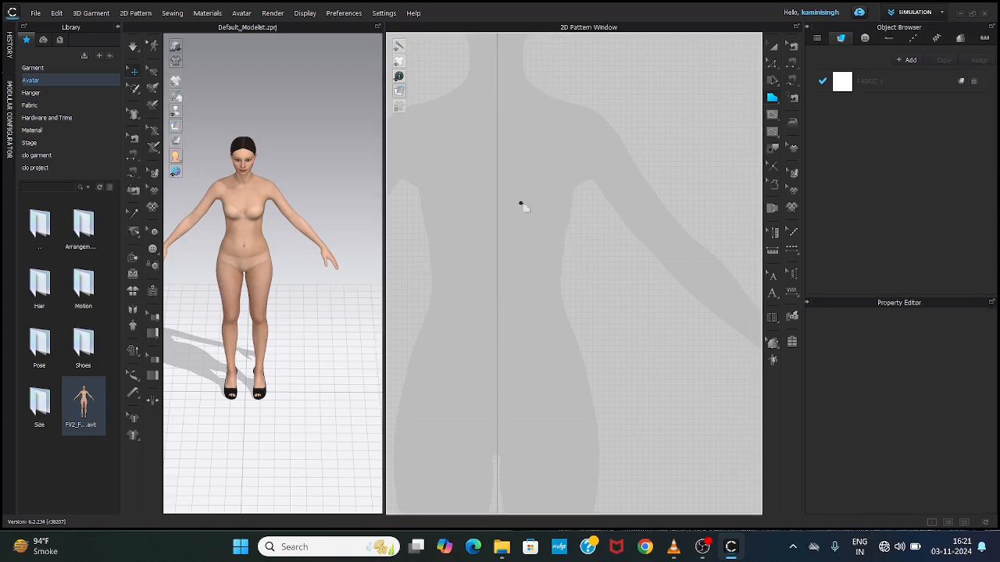
Step: Start a new half-bodice outline on the centre line with a curved neckline about 91 mm long up to the side of the neck
click(497, 105)
mouse_move(536, 83)
mouse_down()
mouse_move(545, 53)
mouse_move(534, 82)
mouse_up()
scroll(545, 92, down, 2)
scroll(551, 91, up, 5)
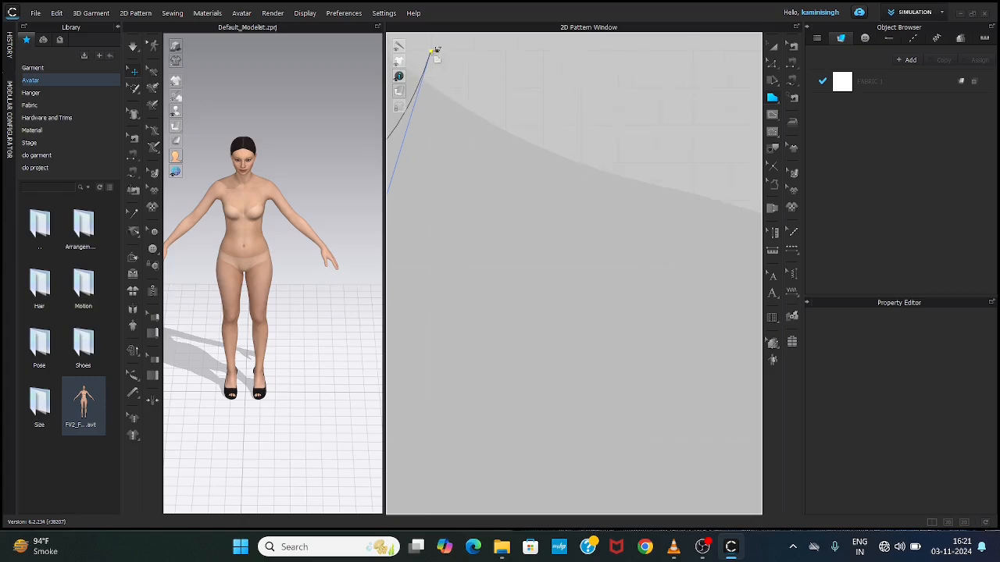
scroll(445, 50, down, 5)
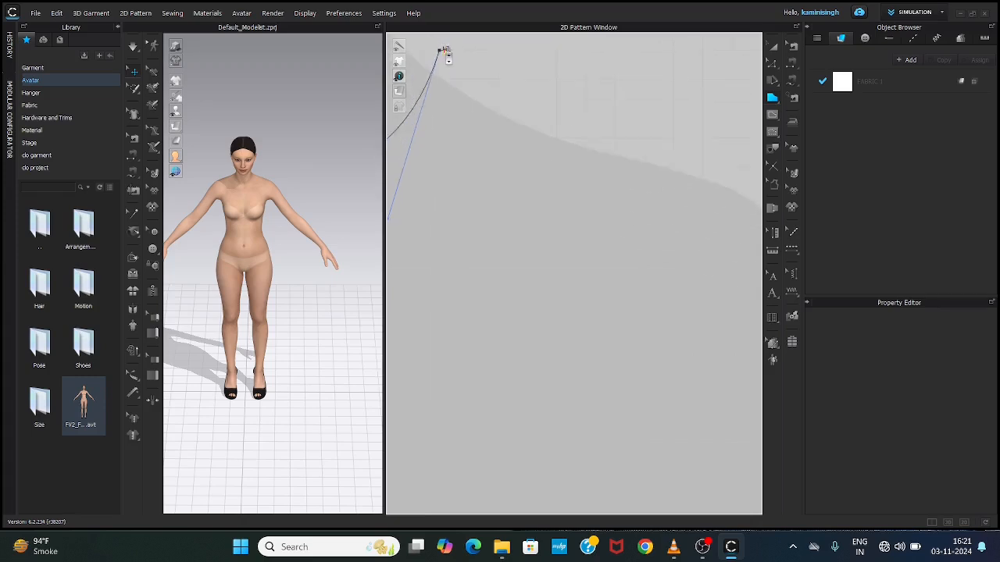
scroll(445, 52, down, 3)
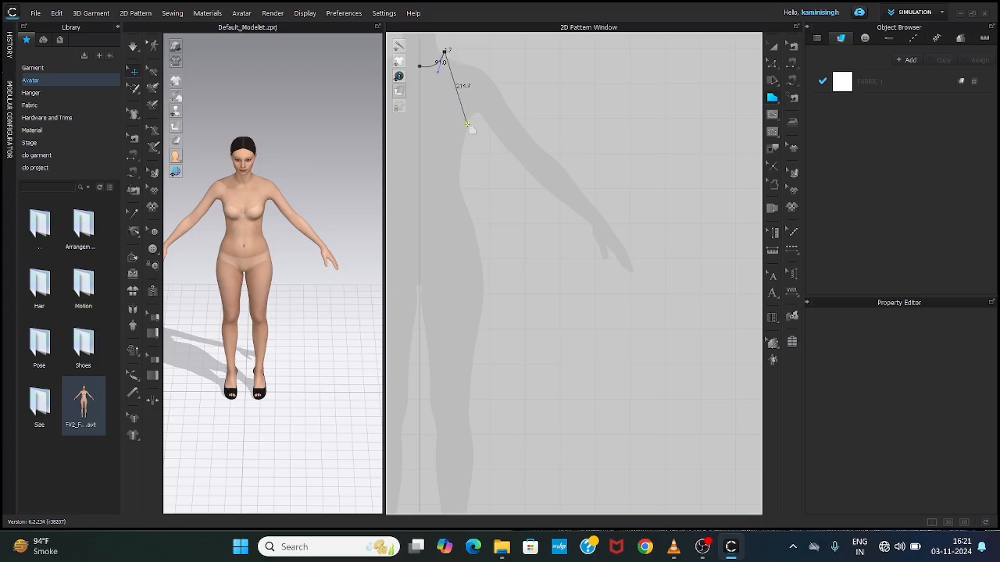
Step: Draw a curved armhole about 239 mm long to the underarm and a curved side seam about 155 mm long to the waist
drag(472, 128, 499, 139)
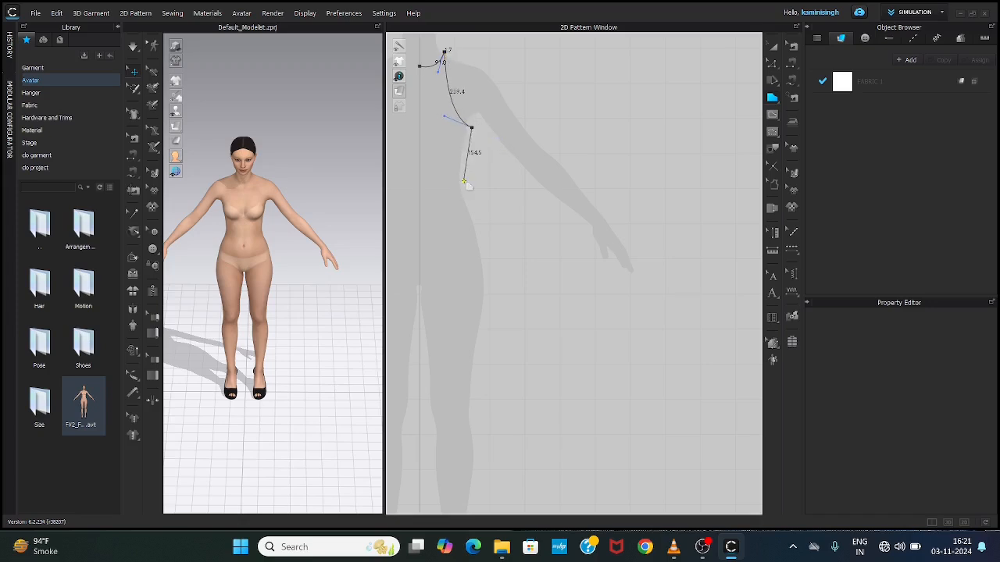
drag(463, 181, 471, 193)
middle_drag(460, 180, 577, 206)
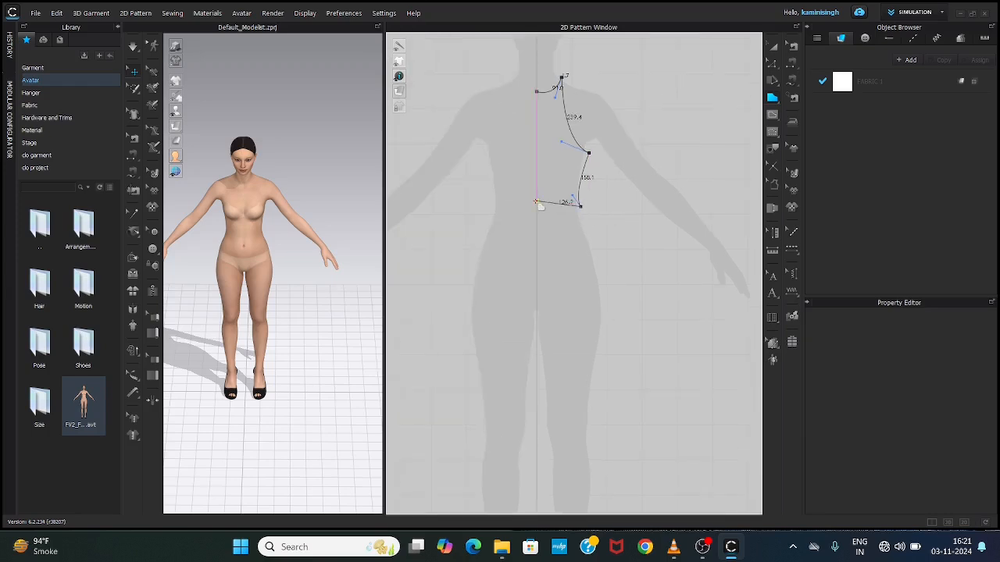
Step: Close the half-bodice outline with a straight waist line about 125 mm long and a straight centre line about 327 mm long
scroll(539, 211, down, 2)
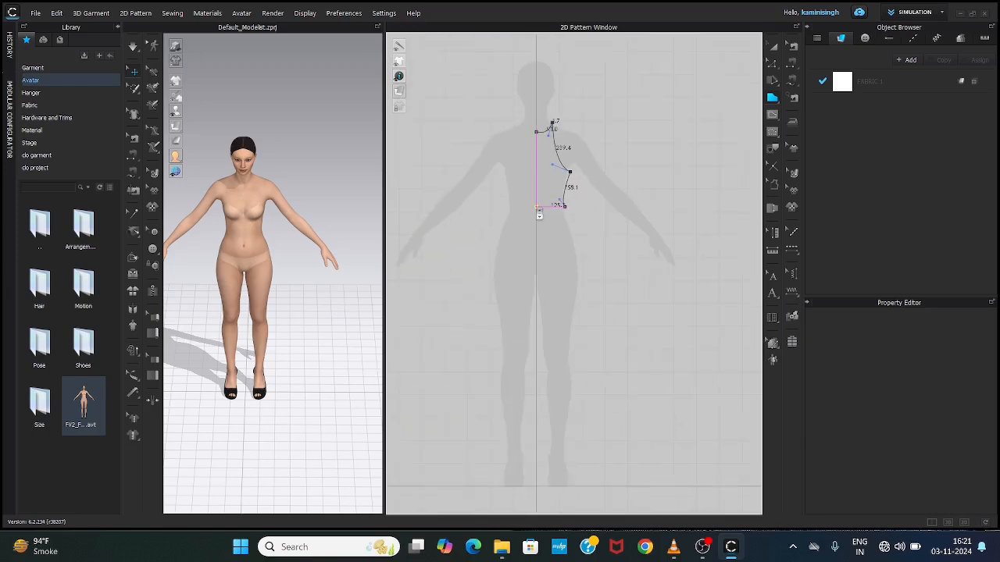
scroll(538, 211, up, 5)
middle_drag(539, 211, 542, 344)
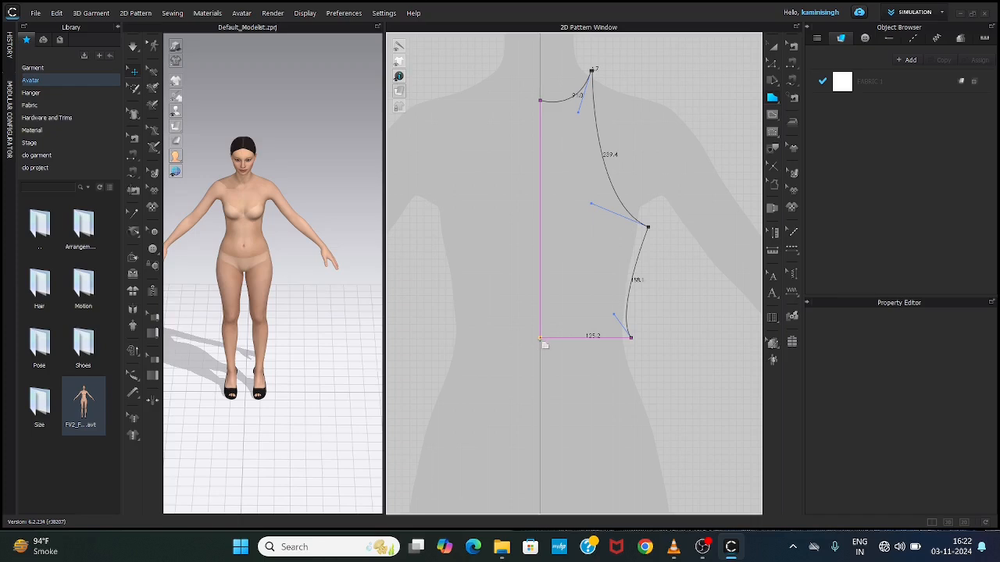
click(539, 338)
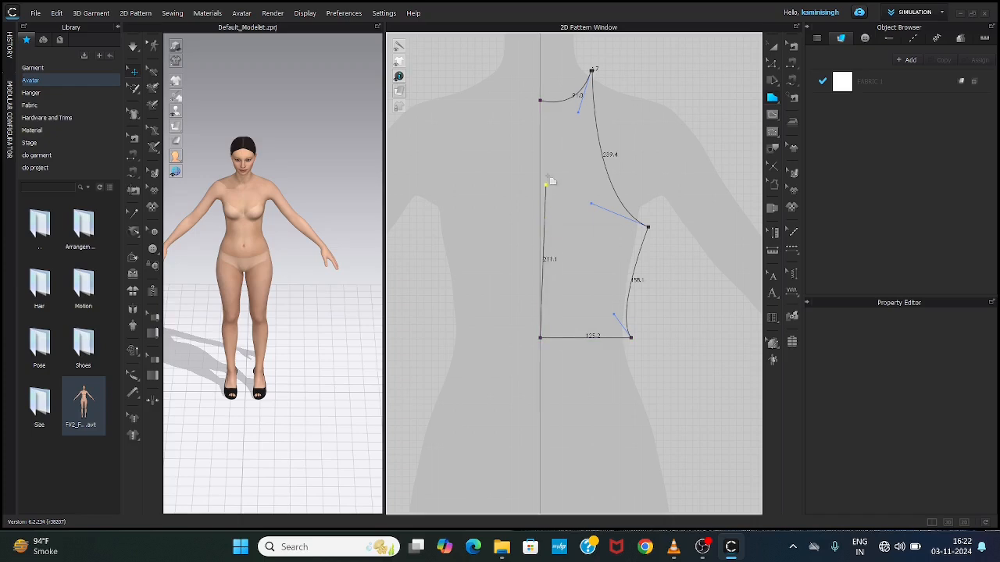
click(540, 101)
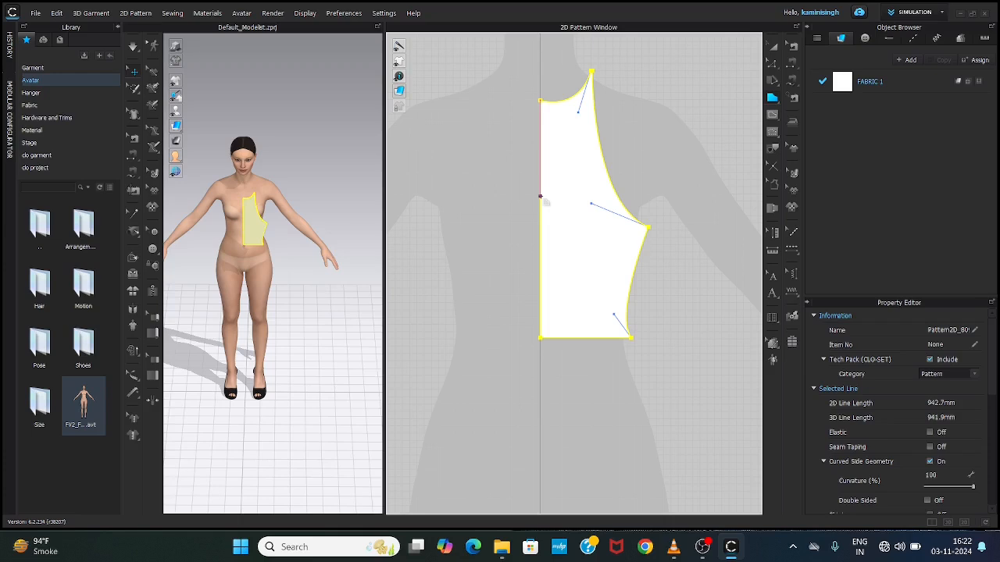
scroll(560, 187, up, 1)
scroll(560, 188, down, 5)
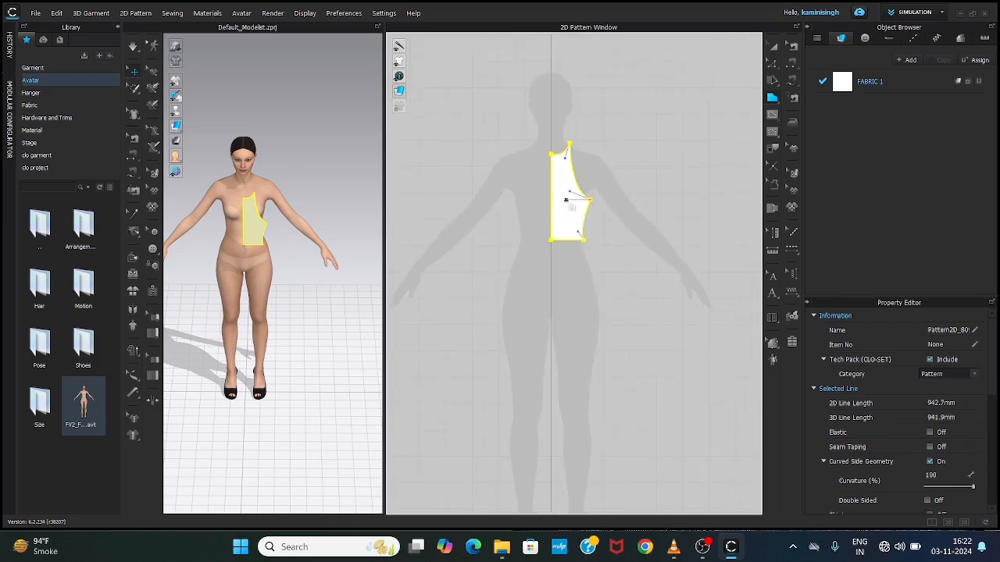
drag(566, 200, 570, 204)
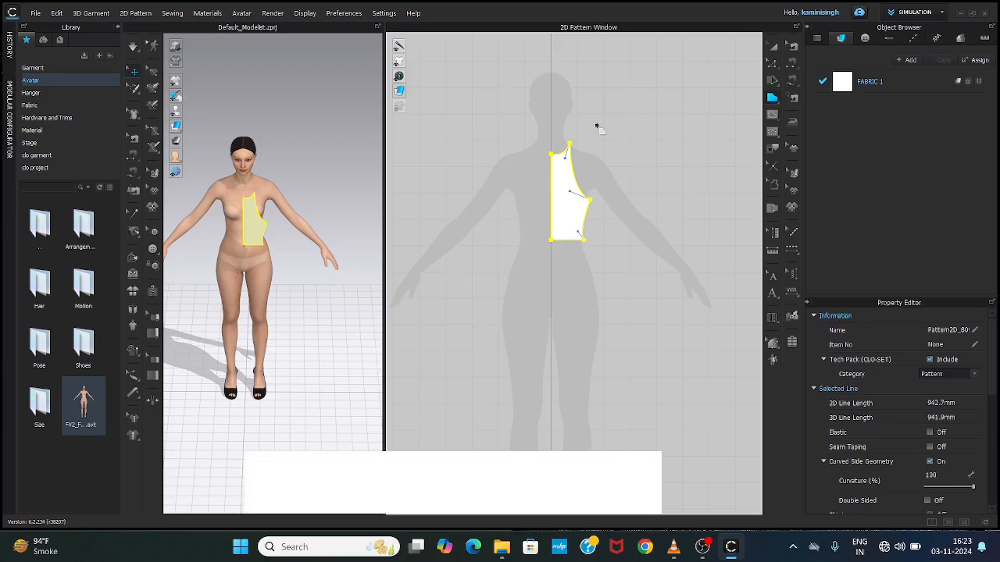
Step: Paste a mirrored copy of the half-bodice beside the original, with the two side seams facing each other
key(a)
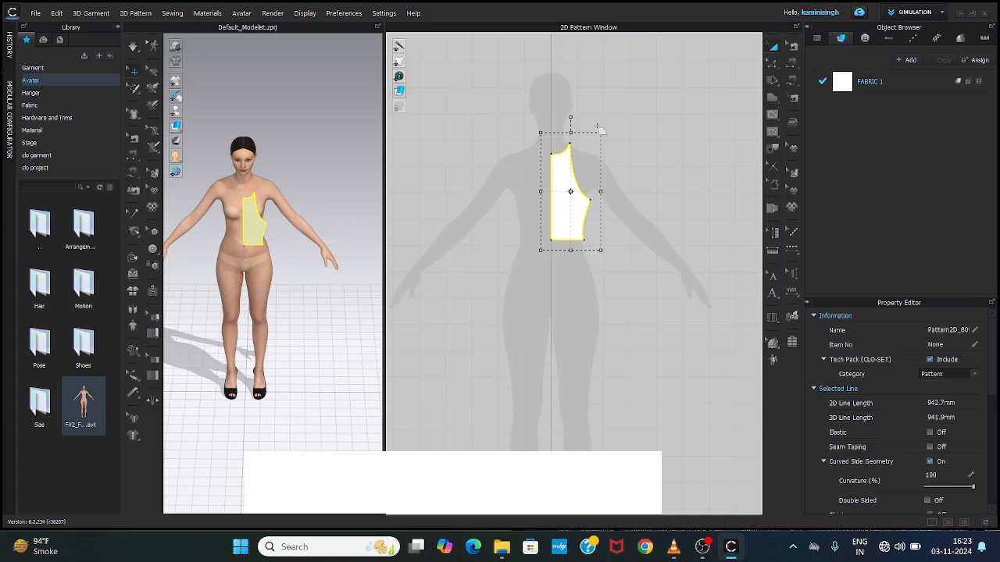
click(565, 181)
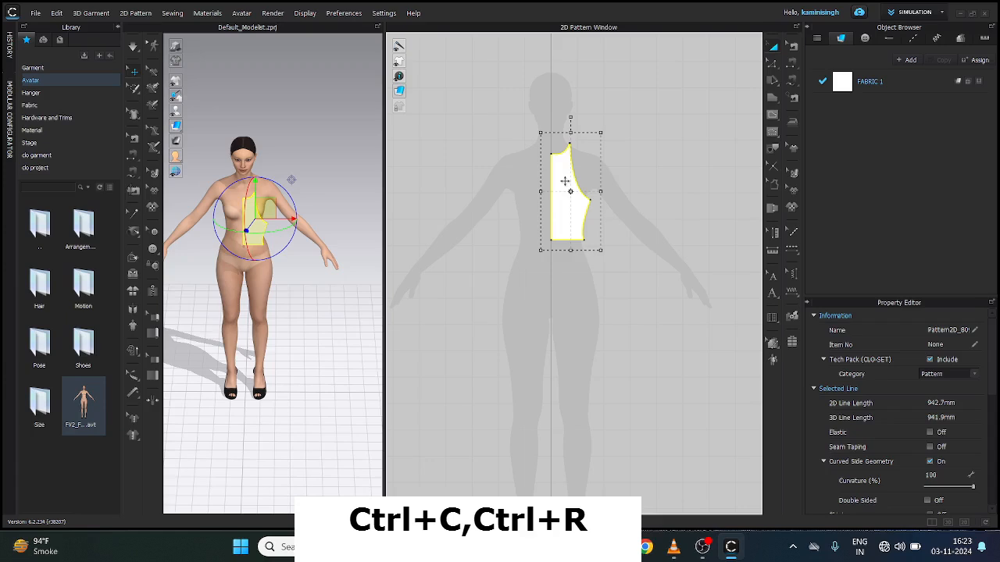
key(ctrl+r)
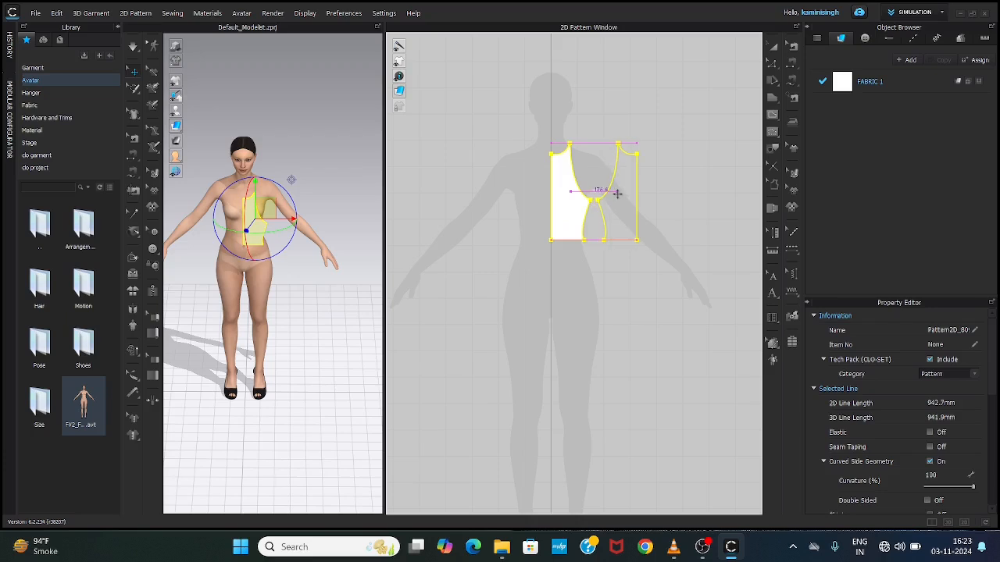
click(624, 202)
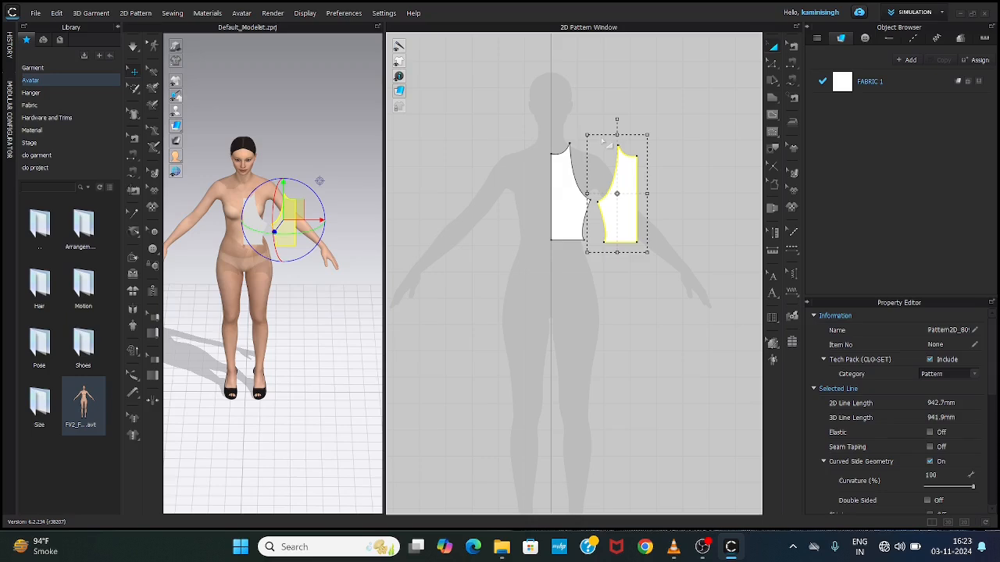
click(418, 277)
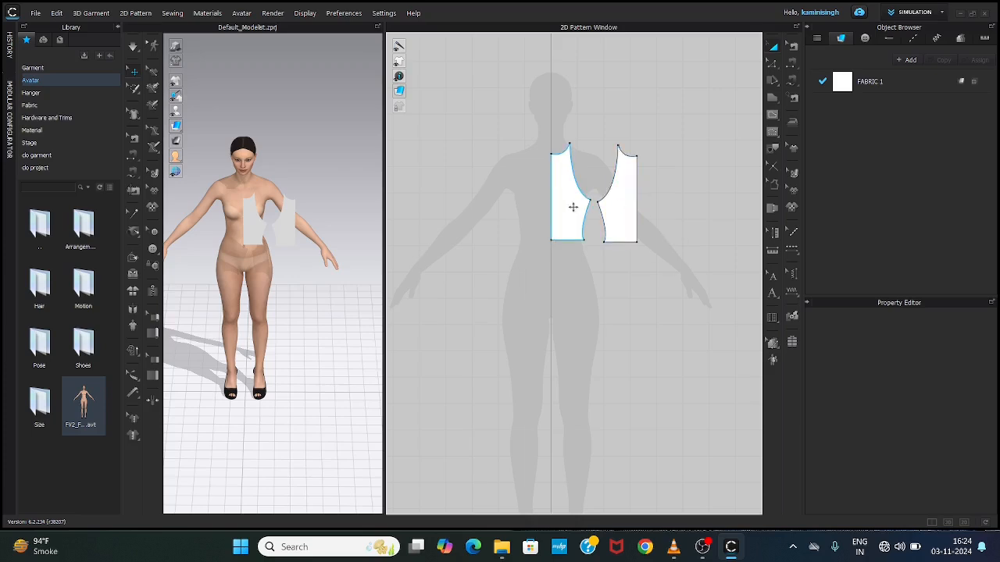
drag(384, 245, 592, 275)
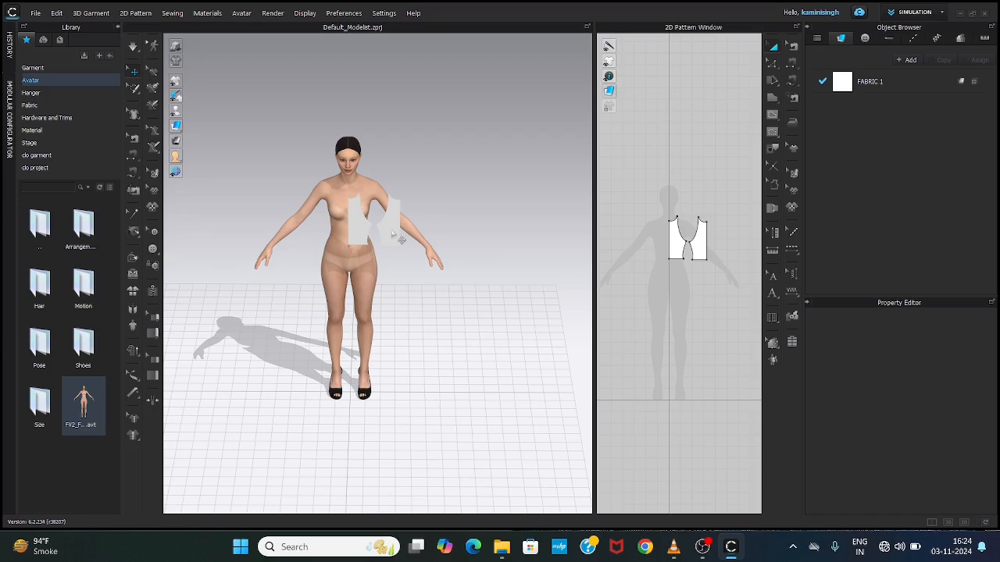
drag(595, 266, 386, 262)
drag(357, 259, 357, 259)
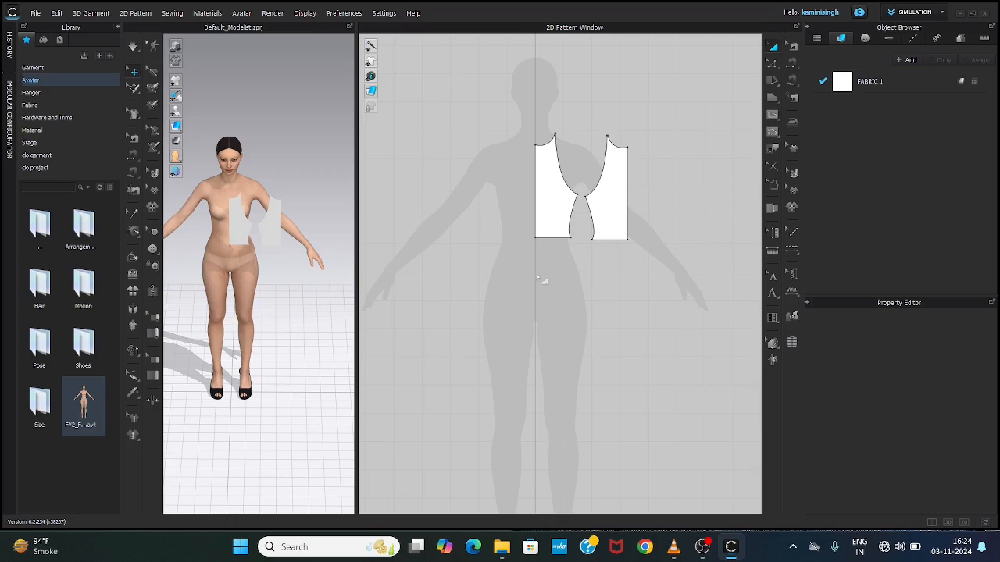
scroll(539, 246, up, 2)
scroll(537, 247, down, 3)
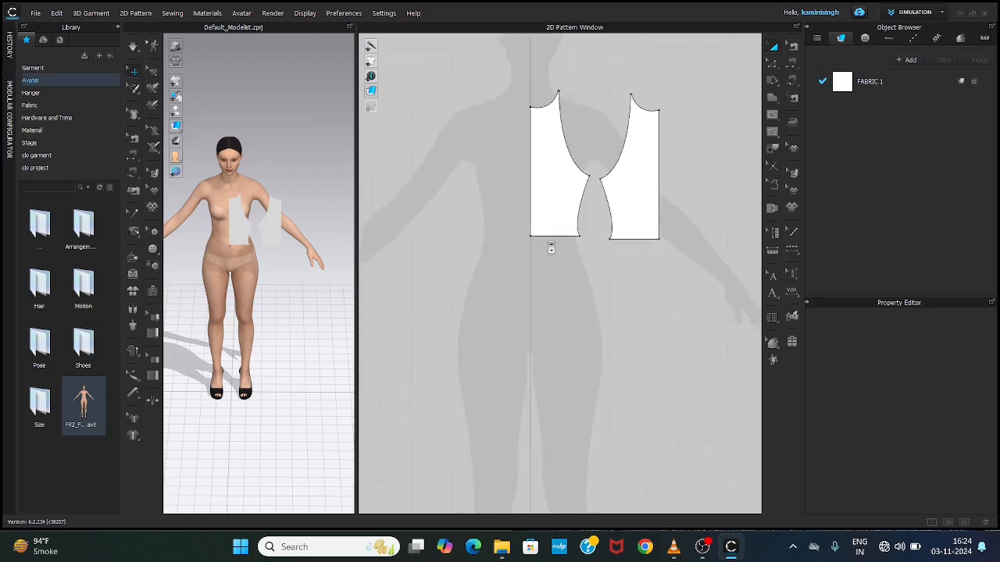
Step: Draw a trial polygon outline below the half-bodice, remove its last points one at a time, and discard it
key(z)
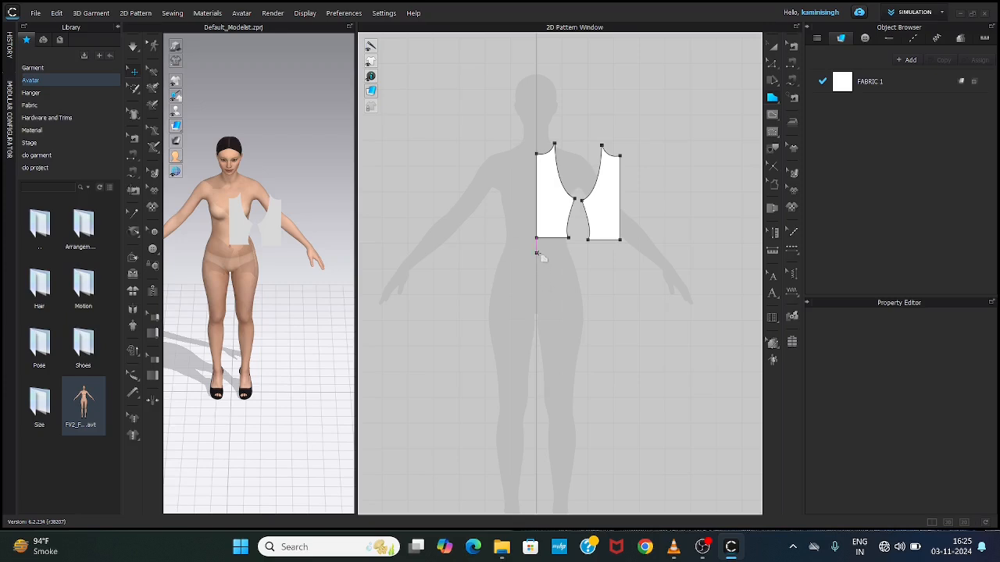
click(536, 253)
click(574, 252)
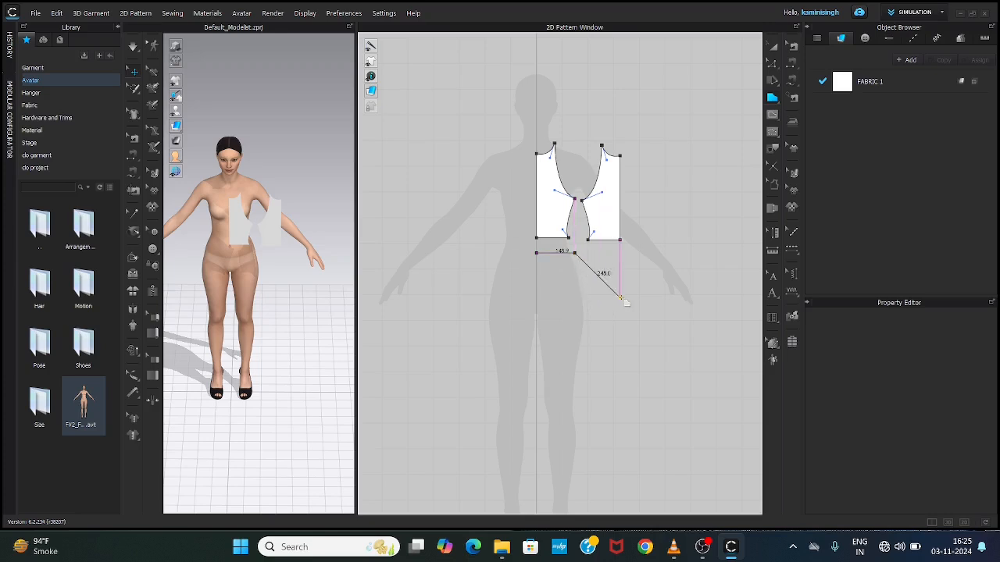
drag(620, 296, 620, 335)
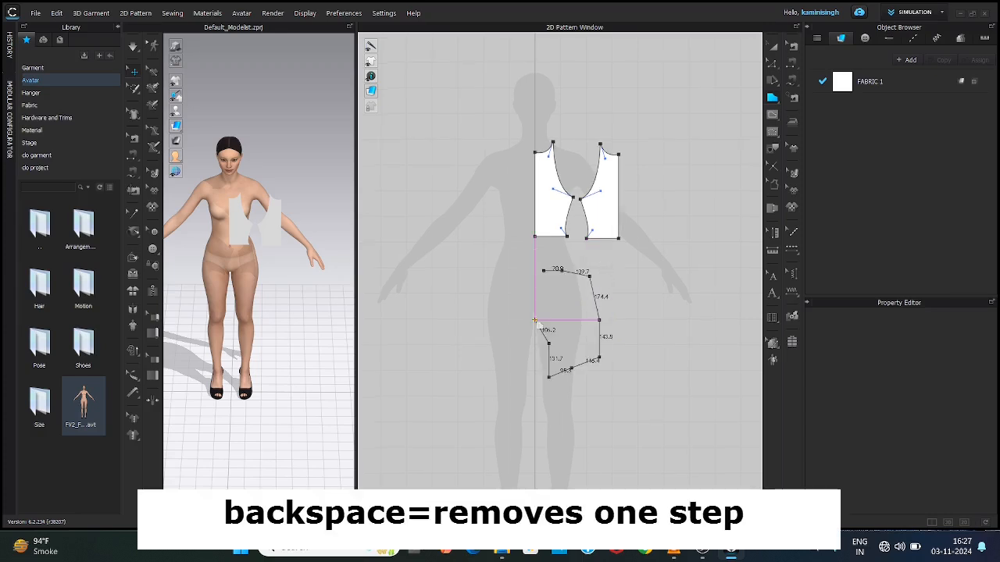
key(BackSpace)
key(BackSpace)
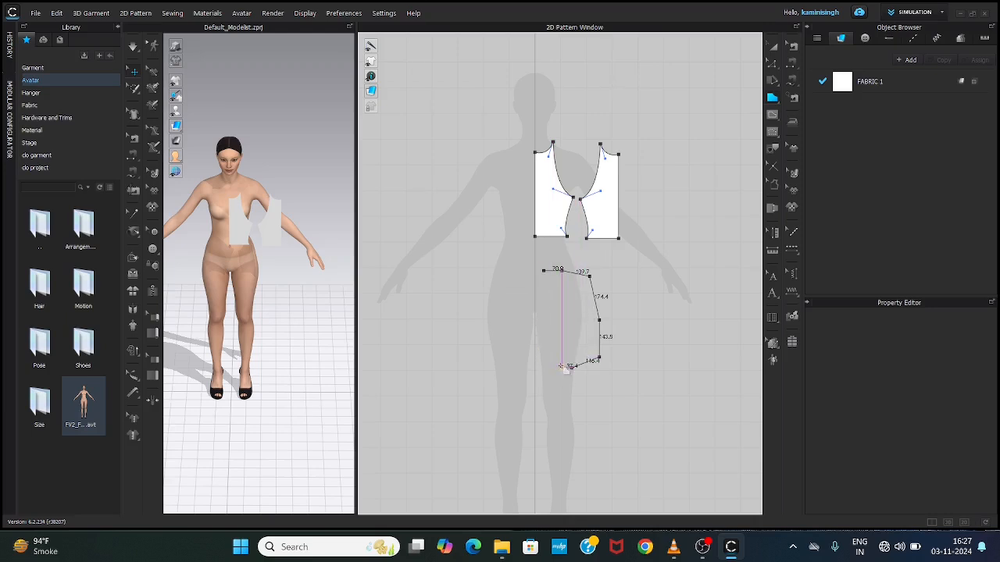
key(Escape)
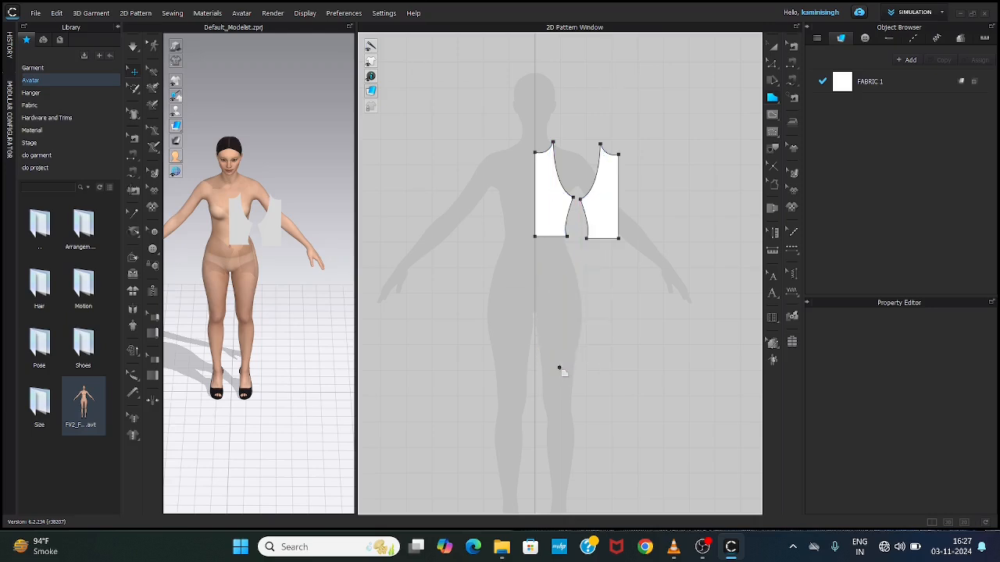
click(553, 278)
key(Escape)
Step: Draw a closed half-skirt below the bodice with a straight waist about 150 mm long, a curved side seam, straight hem and centre line
click(534, 262)
click(573, 262)
drag(586, 335, 587, 366)
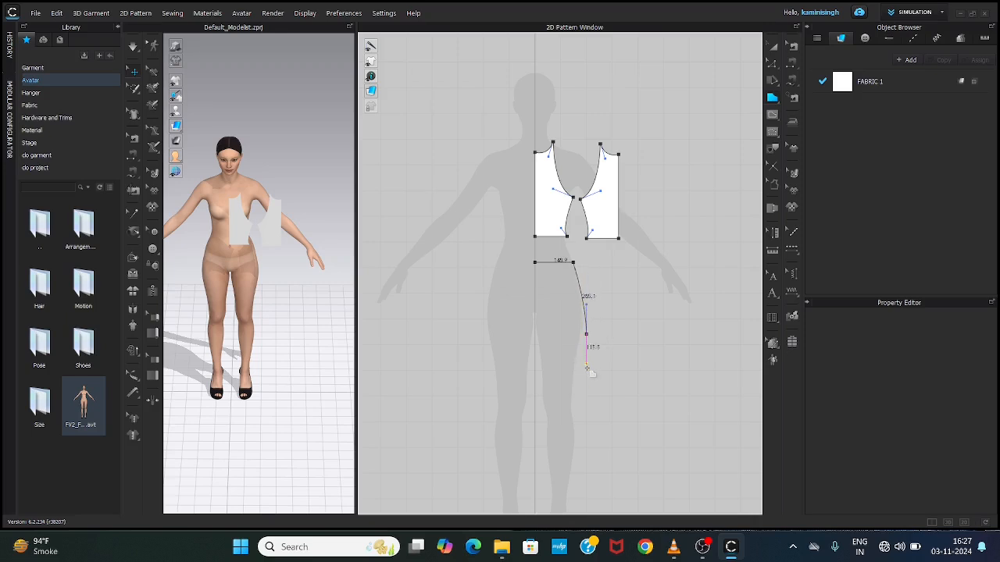
click(587, 342)
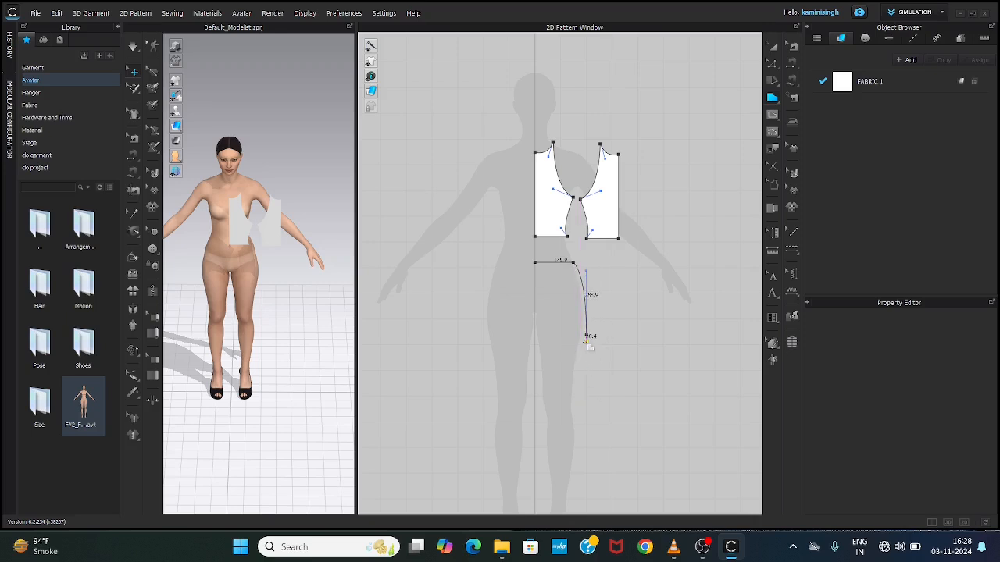
click(535, 341)
click(534, 263)
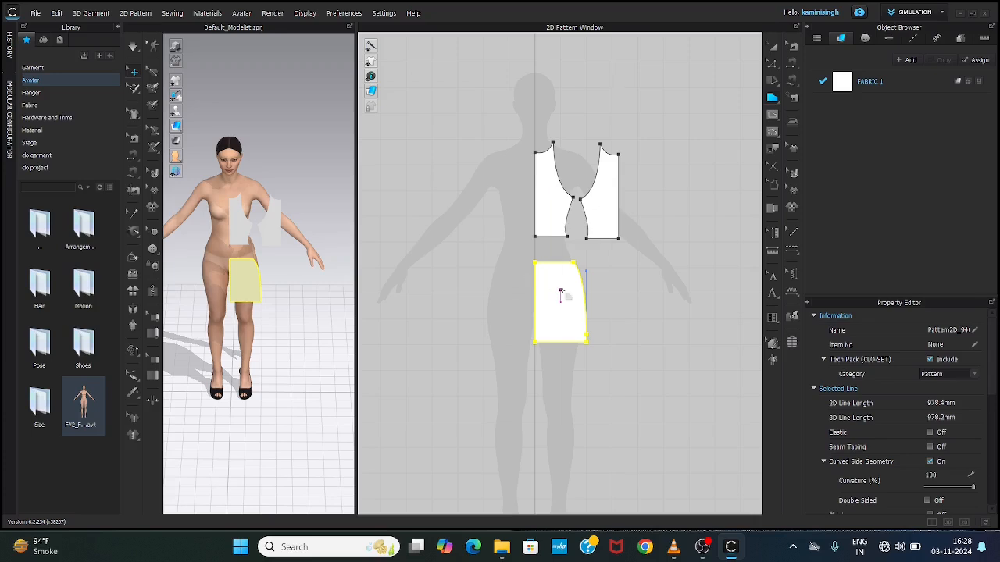
Step: Delete the mirrored half-bodice and paste mirrored copies of the remaining half-bodice and half-skirt beside their side seams
click(596, 203)
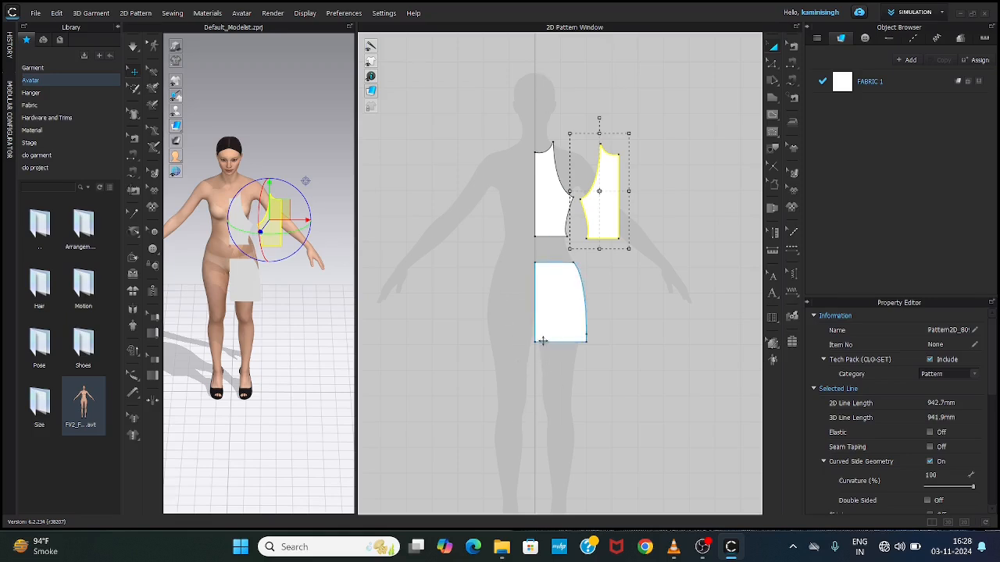
key(Delete)
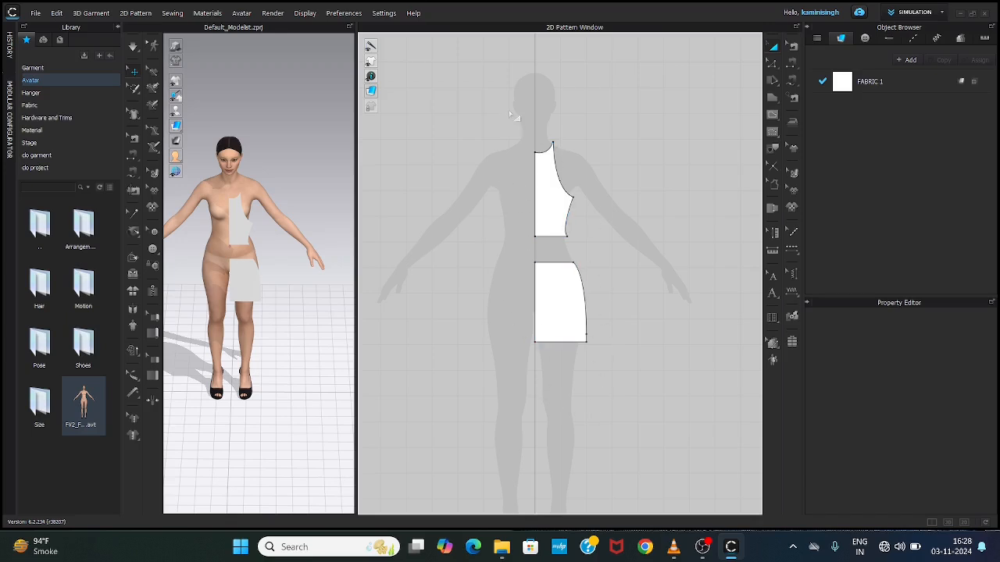
drag(510, 114, 614, 390)
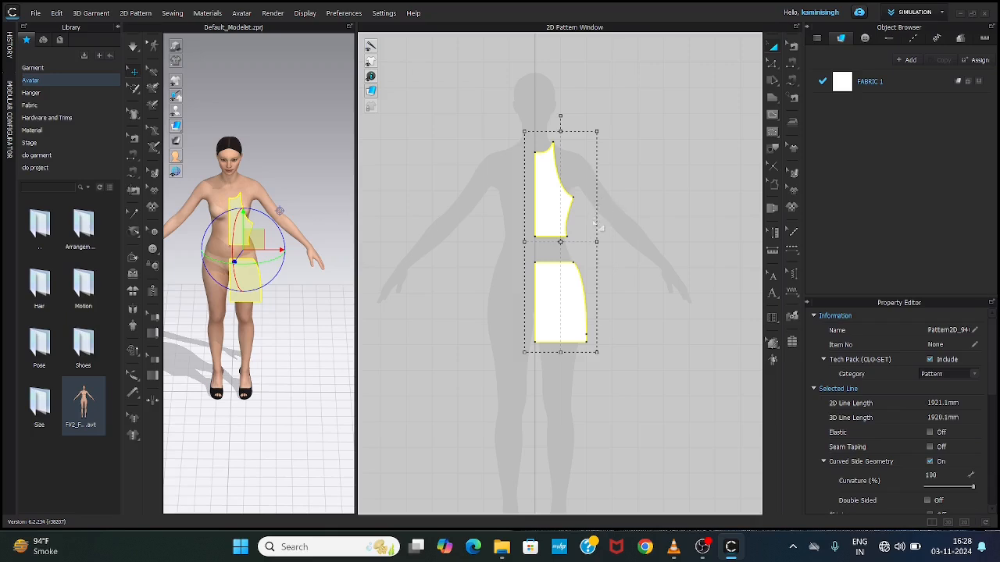
key(ctrl+r)
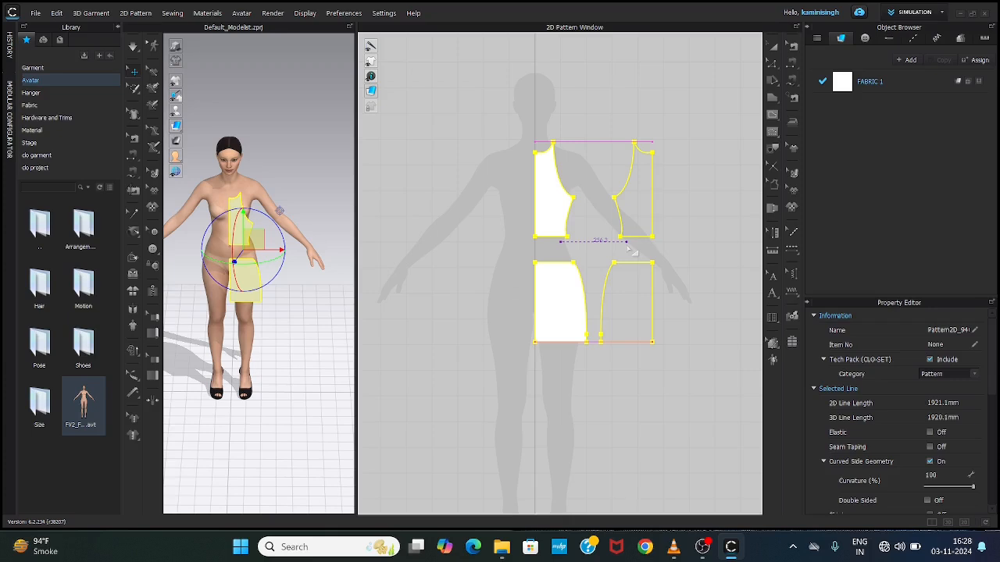
click(632, 252)
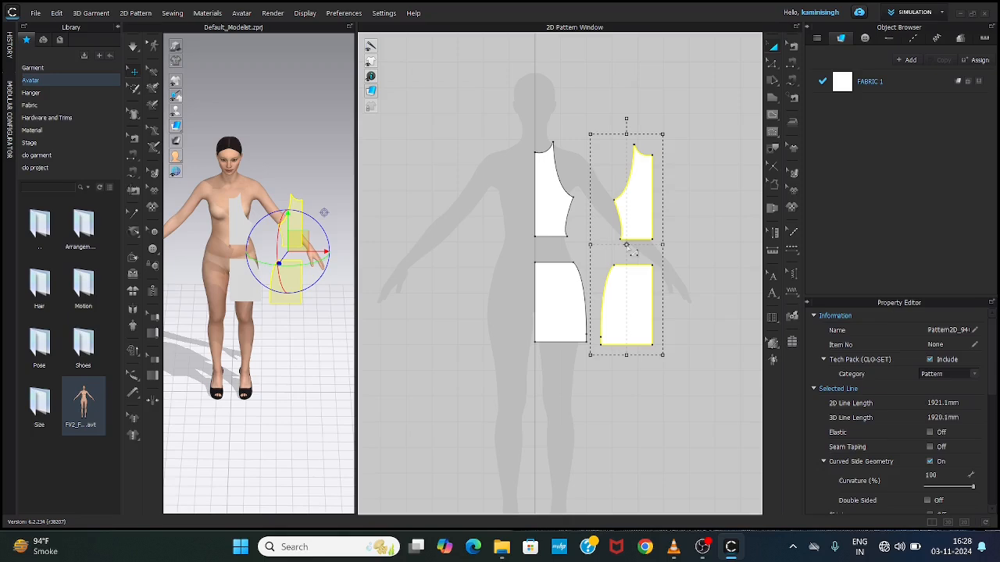
click(459, 169)
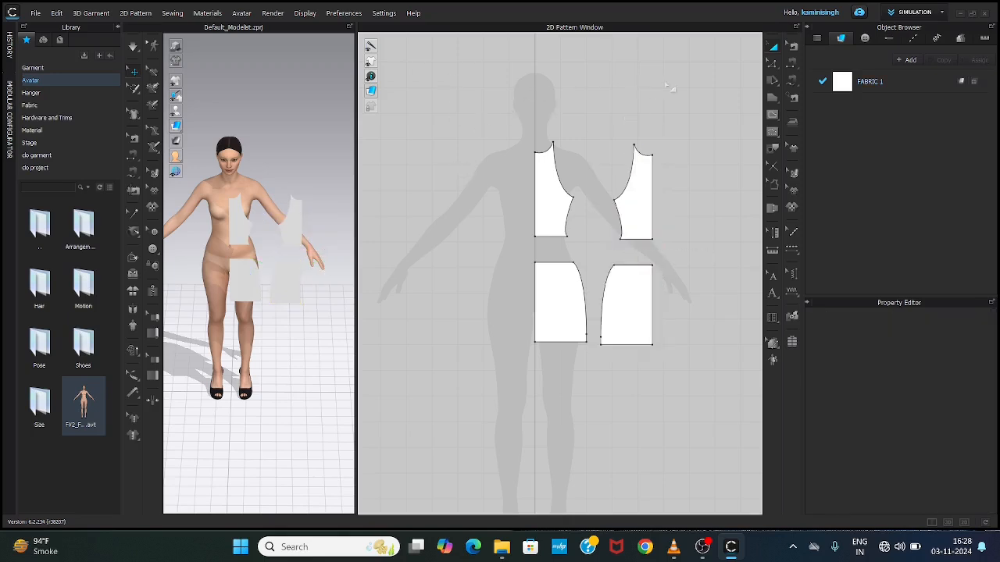
Step: Select all four pattern pieces and paste linked symmetric copies of them on the other side of the centre line
click(772, 48)
drag(484, 100, 672, 361)
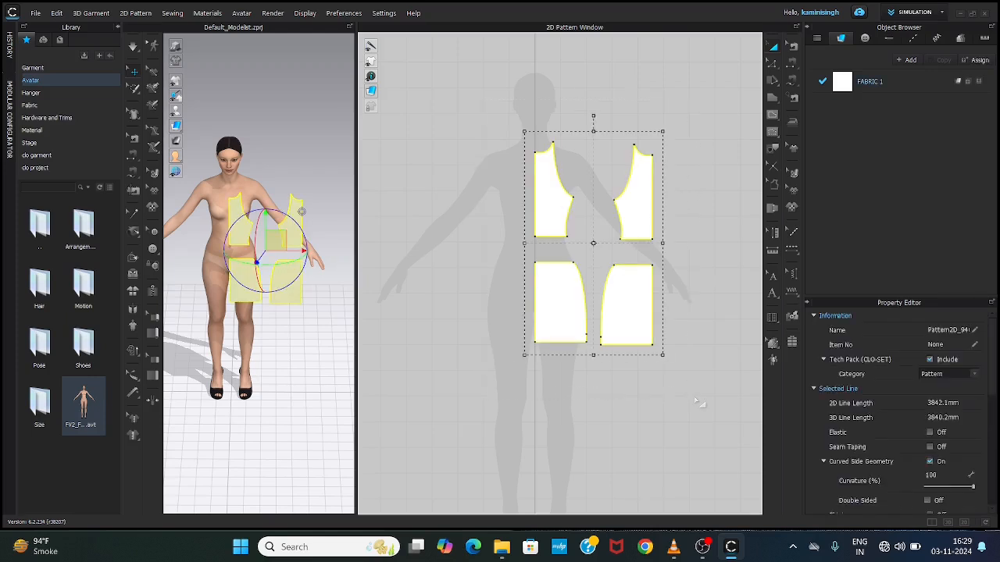
click(433, 164)
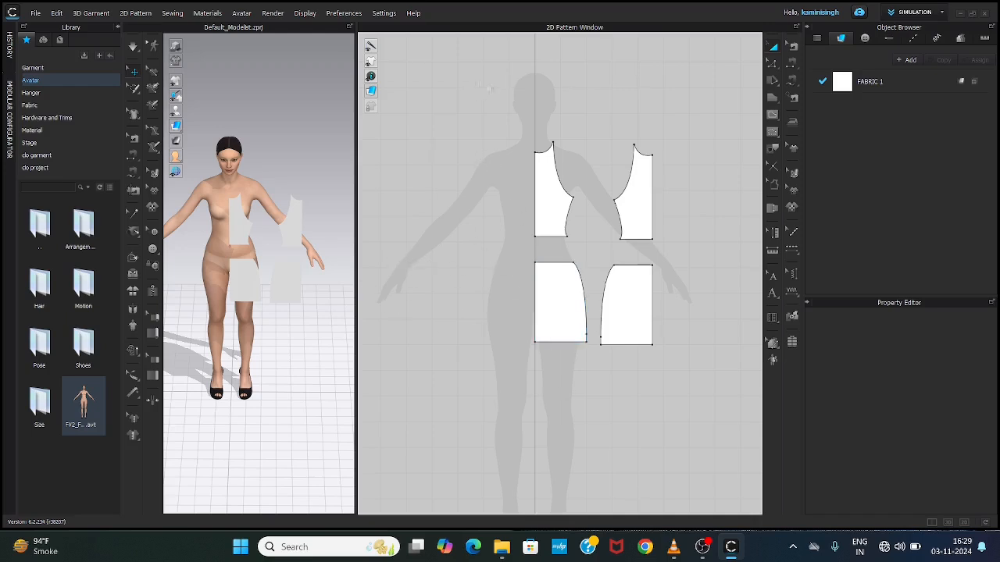
drag(479, 83, 722, 428)
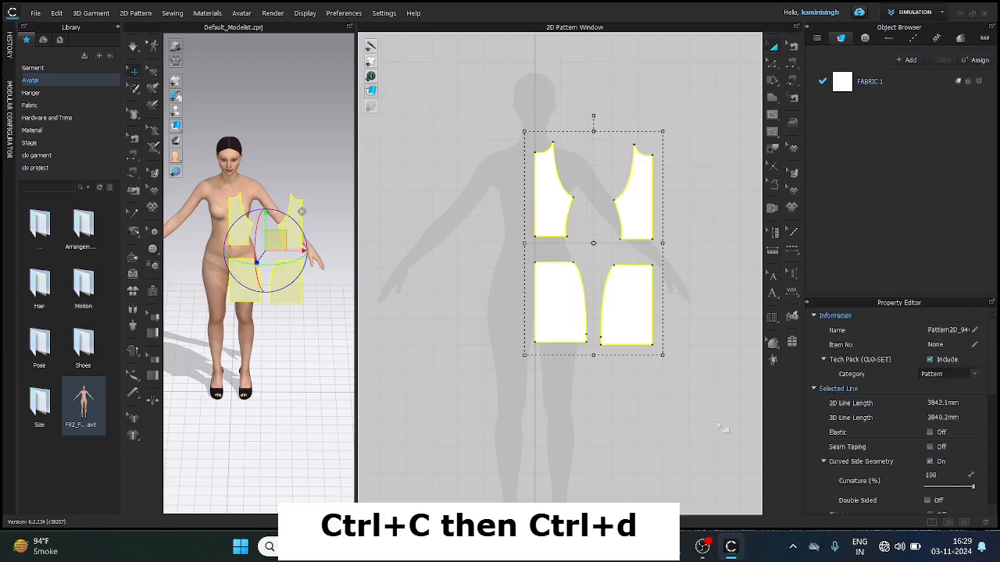
key(ctrl+c)
key(ctrl+d)
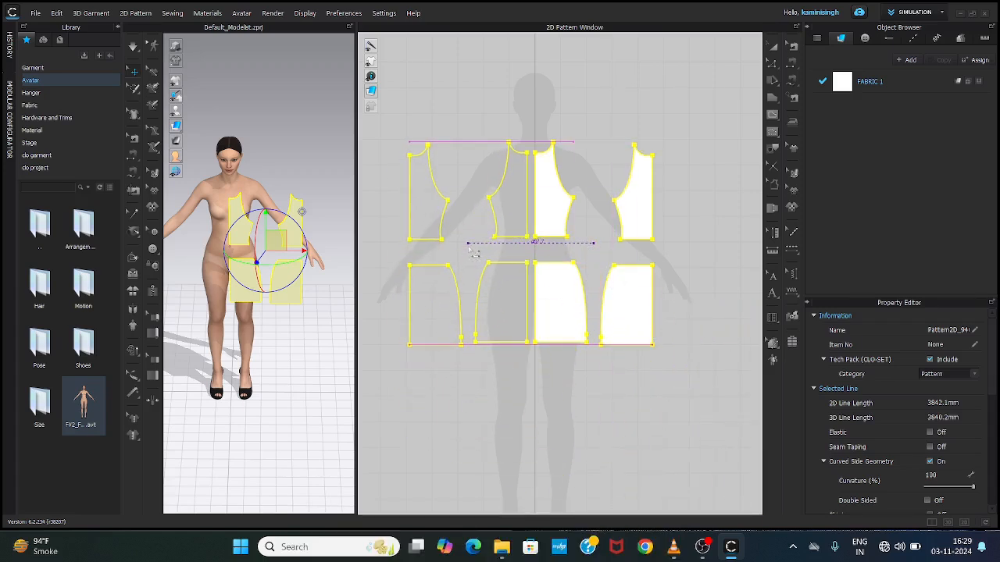
click(470, 248)
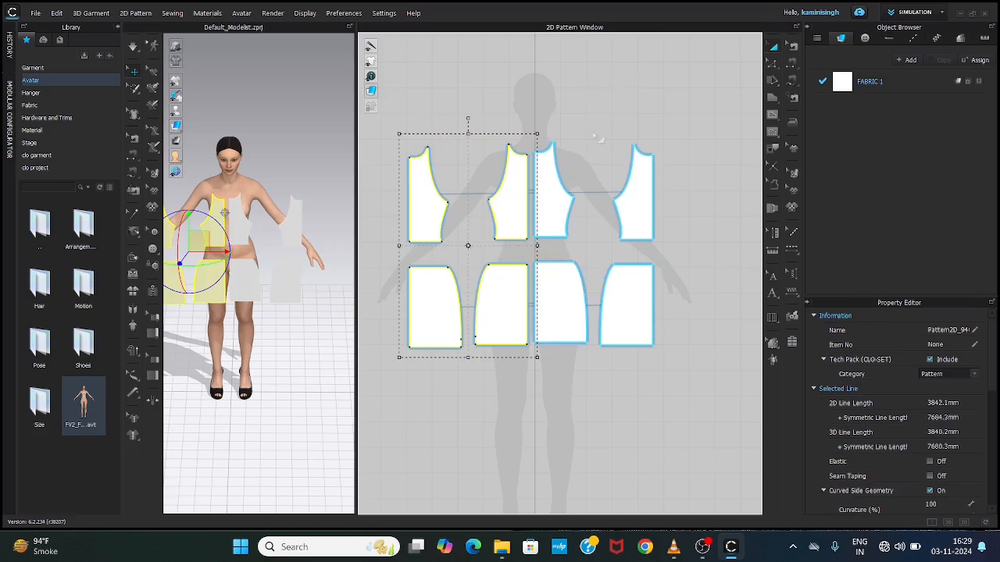
click(611, 94)
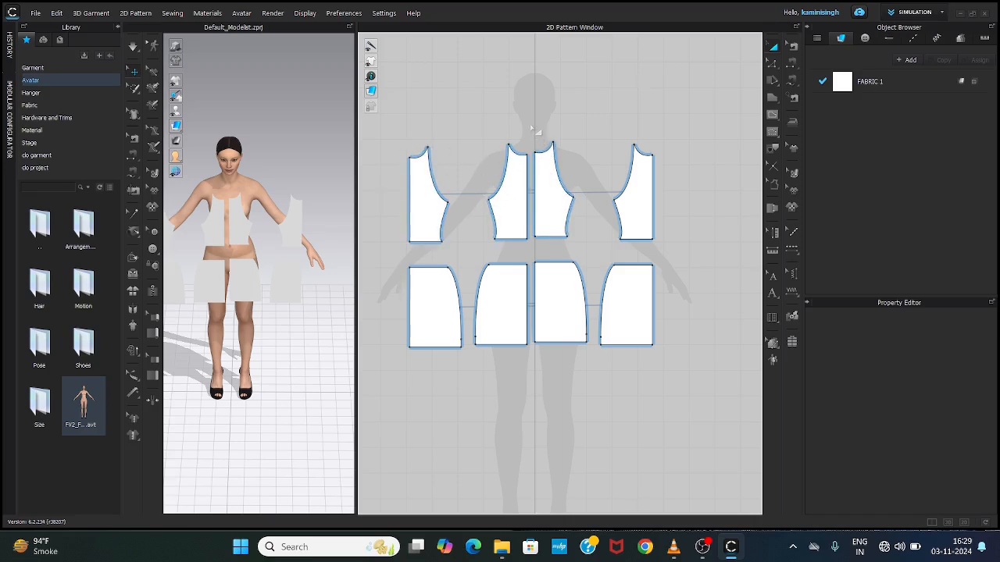
Step: Enlarge the 3D view and show the arrangement points around the avatar
drag(531, 123, 692, 395)
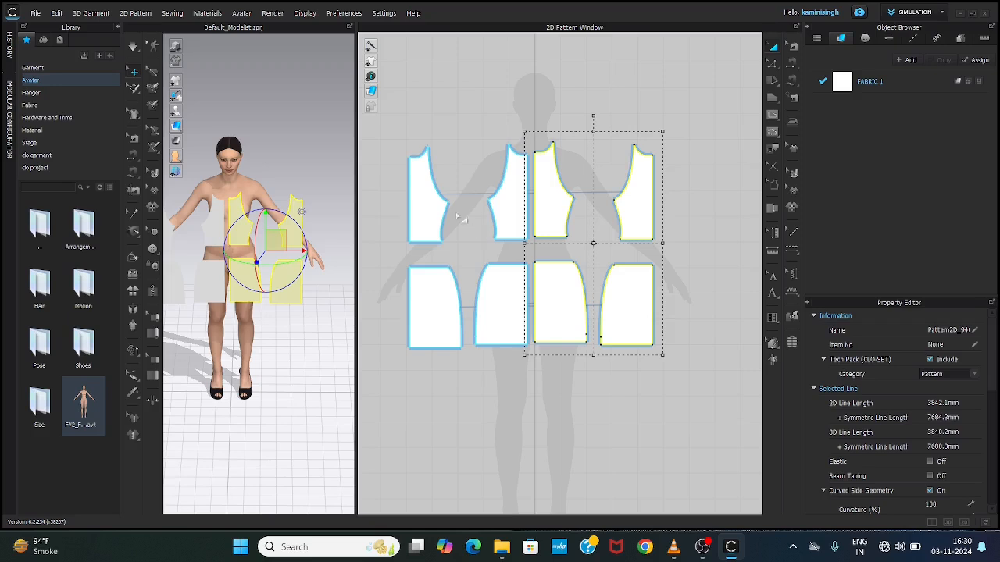
click(429, 115)
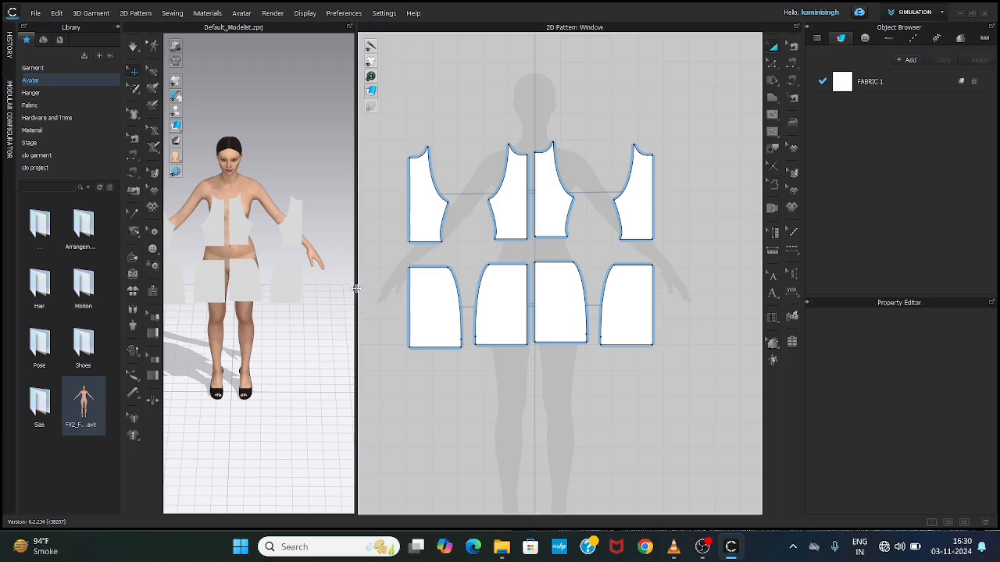
drag(357, 289, 609, 306)
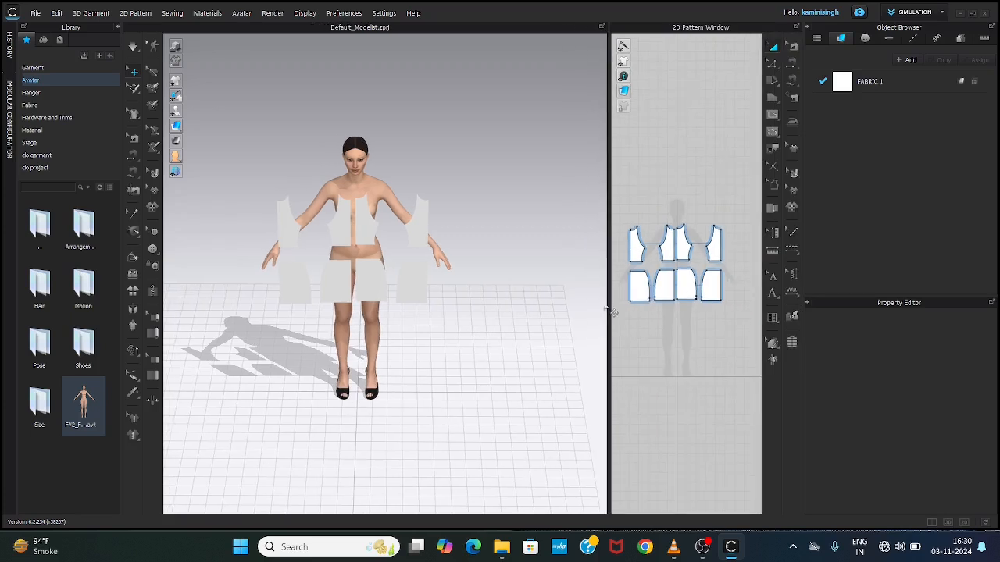
scroll(391, 207, up, 5)
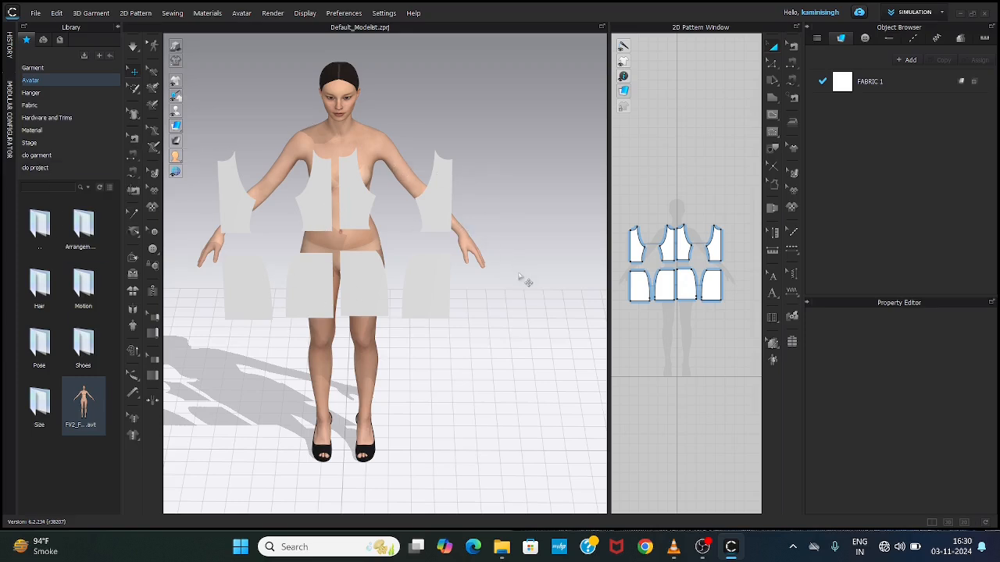
mouse_move(518, 278)
right_down()
mouse_move(504, 292)
mouse_move(411, 263)
mouse_move(531, 263)
mouse_move(336, 286)
mouse_move(284, 279)
mouse_move(489, 268)
mouse_move(504, 278)
right_up()
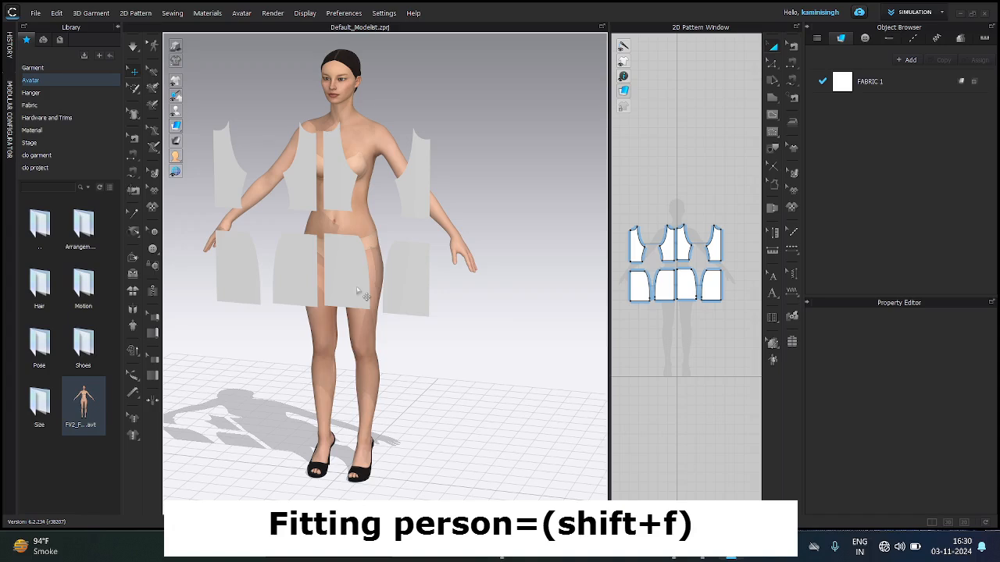
key(shift+f)
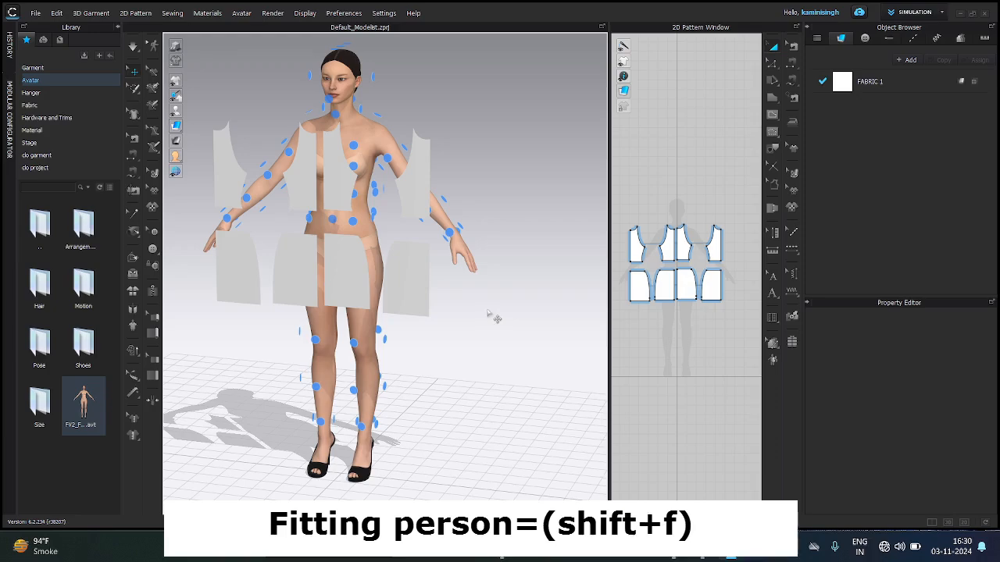
Step: Place the outer half-bodice on the avatar's upper-back arrangement point, together with its symmetric partner
right_drag(471, 314, 354, 311)
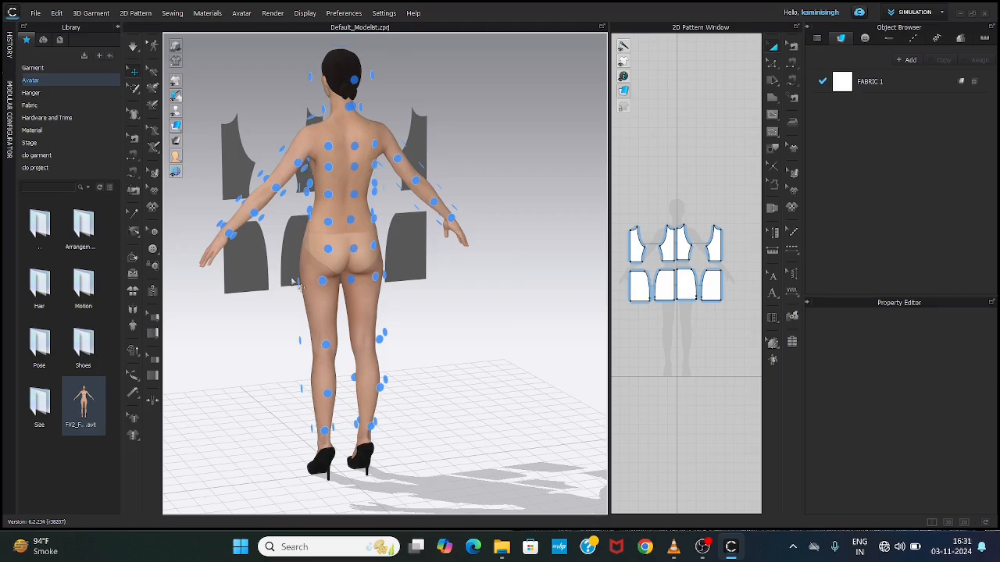
right_drag(225, 351, 370, 378)
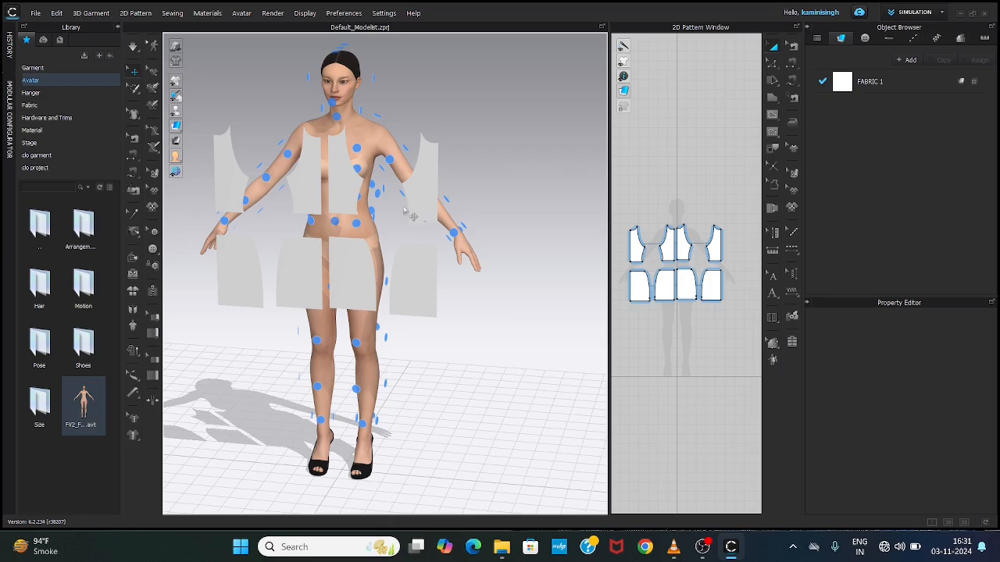
click(428, 202)
click(414, 277)
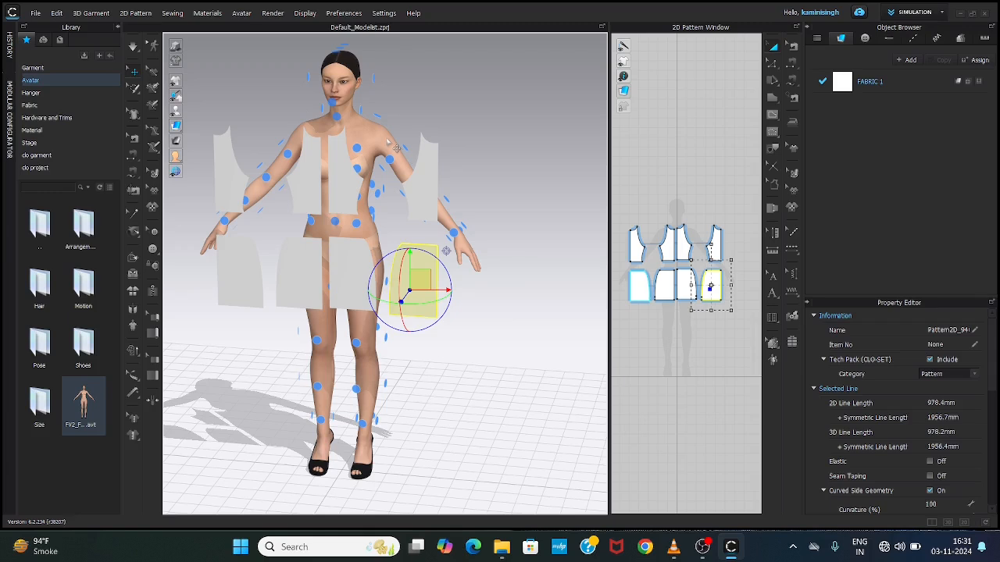
click(430, 195)
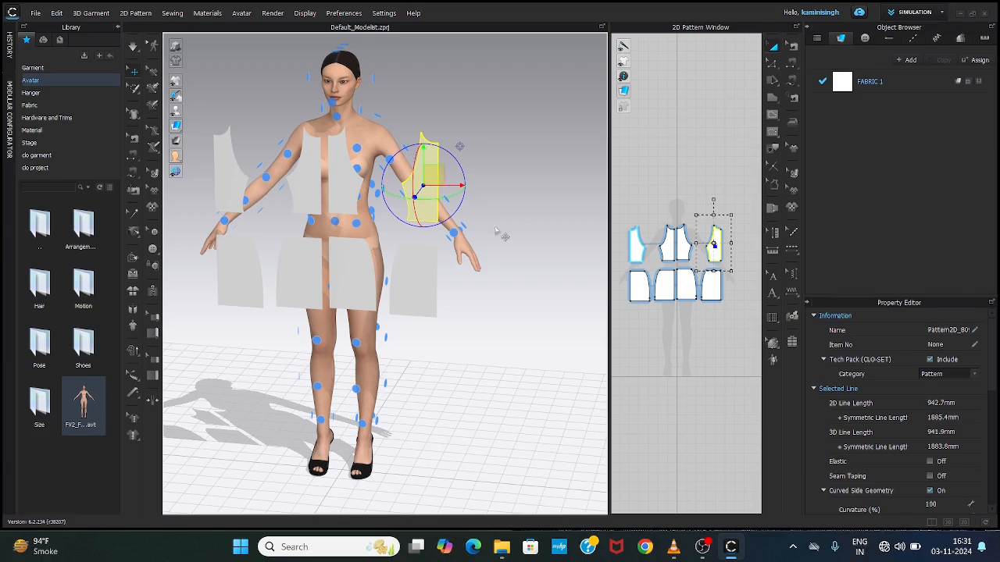
right_drag(520, 234, 335, 242)
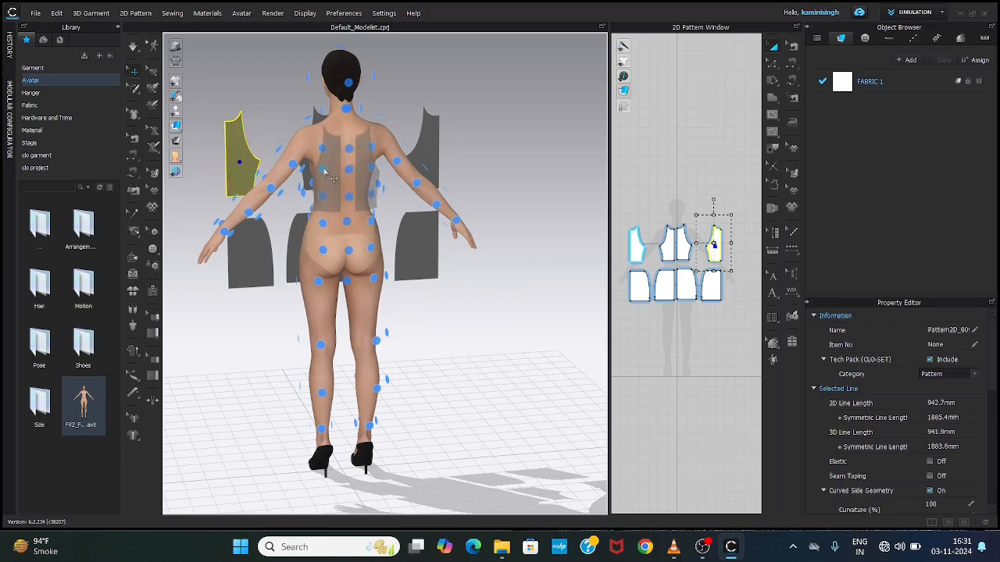
click(334, 179)
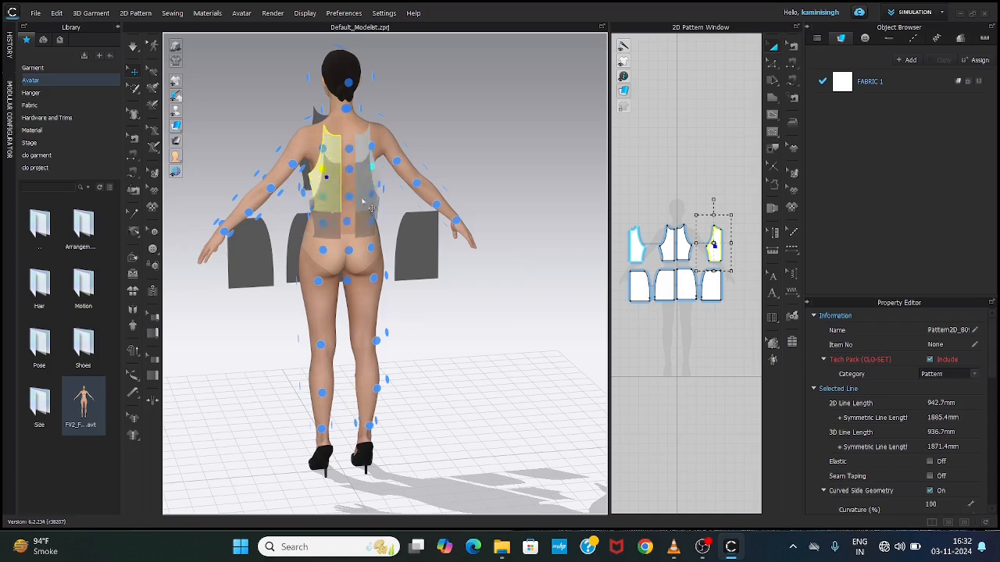
click(322, 165)
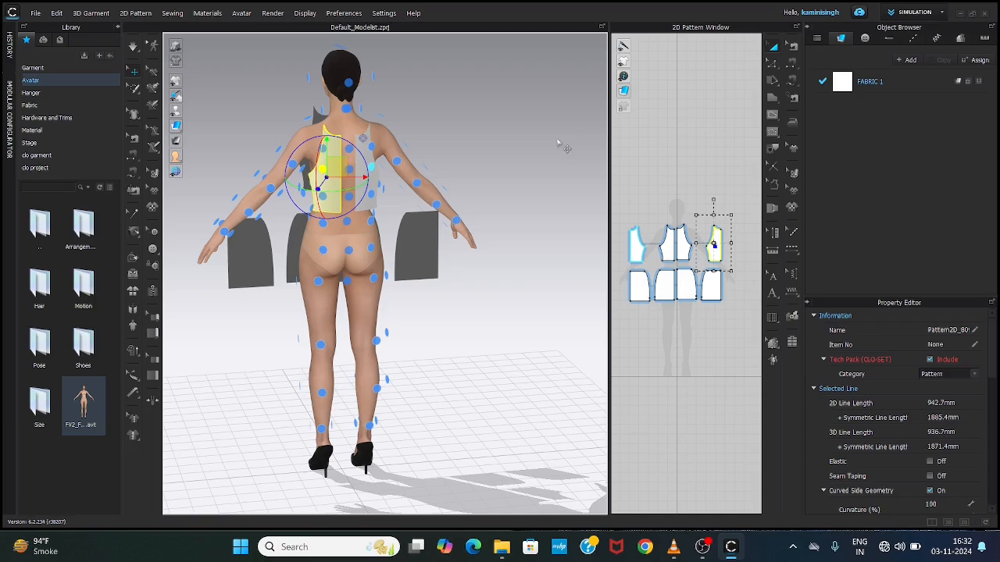
Step: Place the outer half-skirt on the back skirt arrangement point behind the avatar's hip, together with its symmetric partner
right_drag(571, 164, 319, 139)
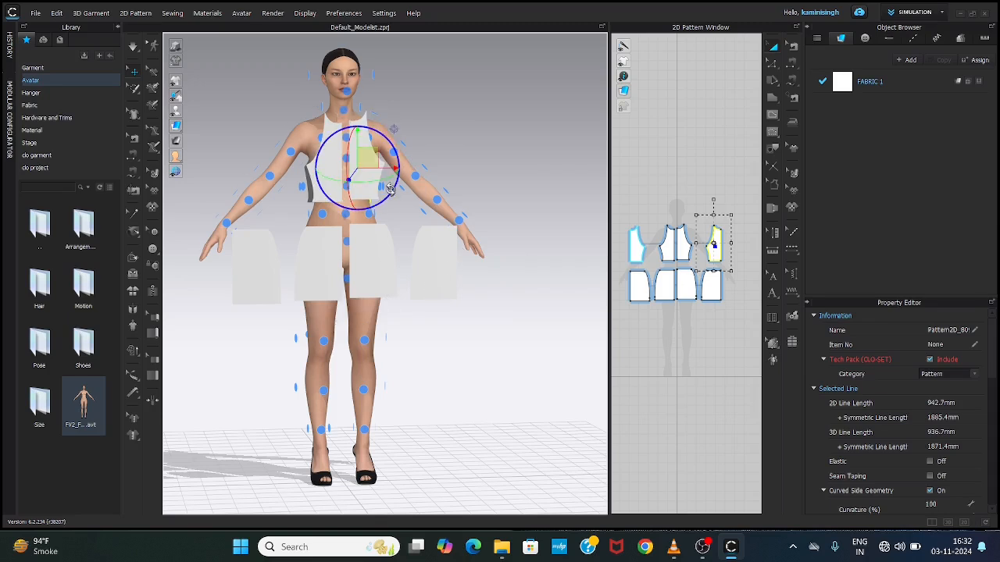
click(385, 121)
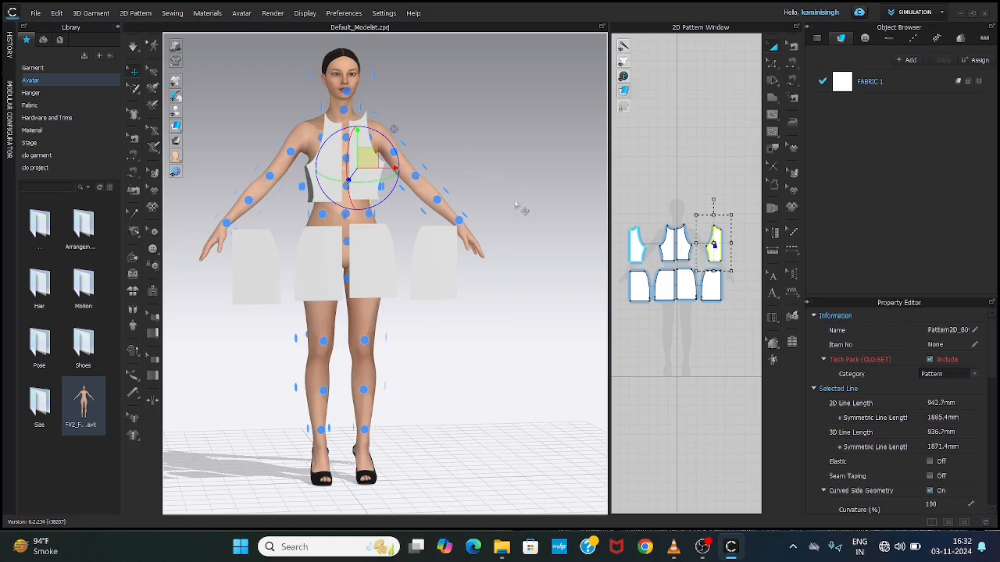
click(437, 272)
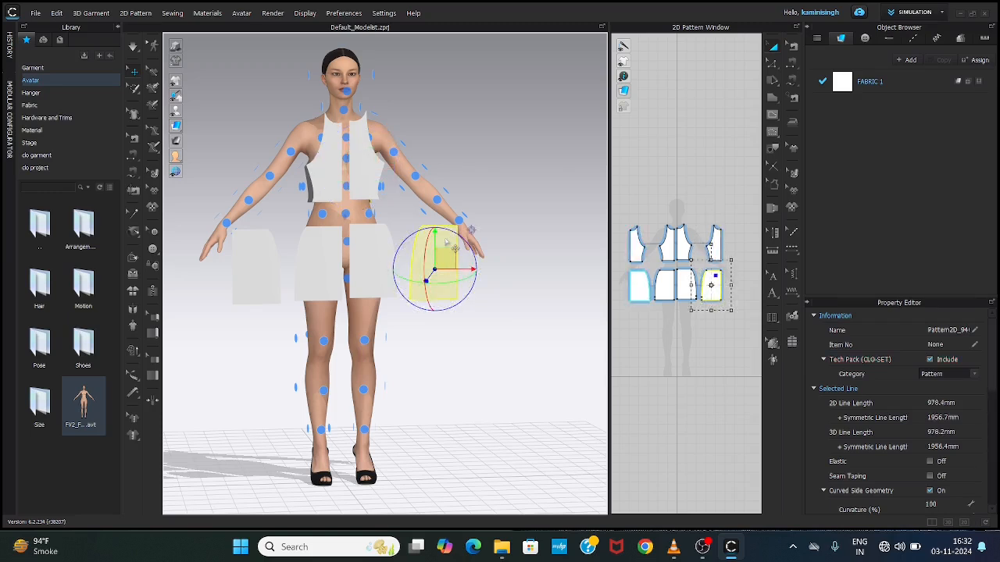
click(446, 243)
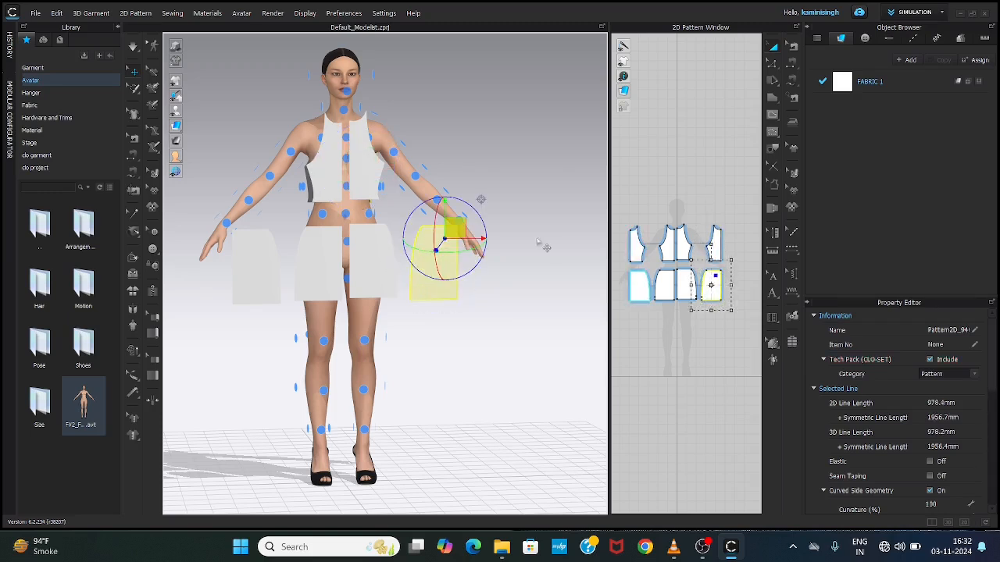
click(259, 279)
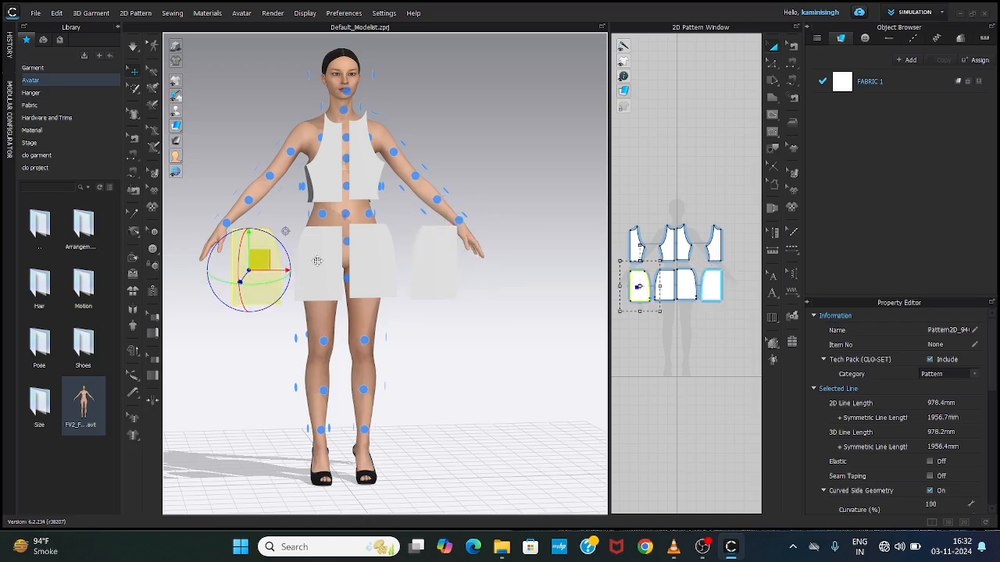
click(198, 180)
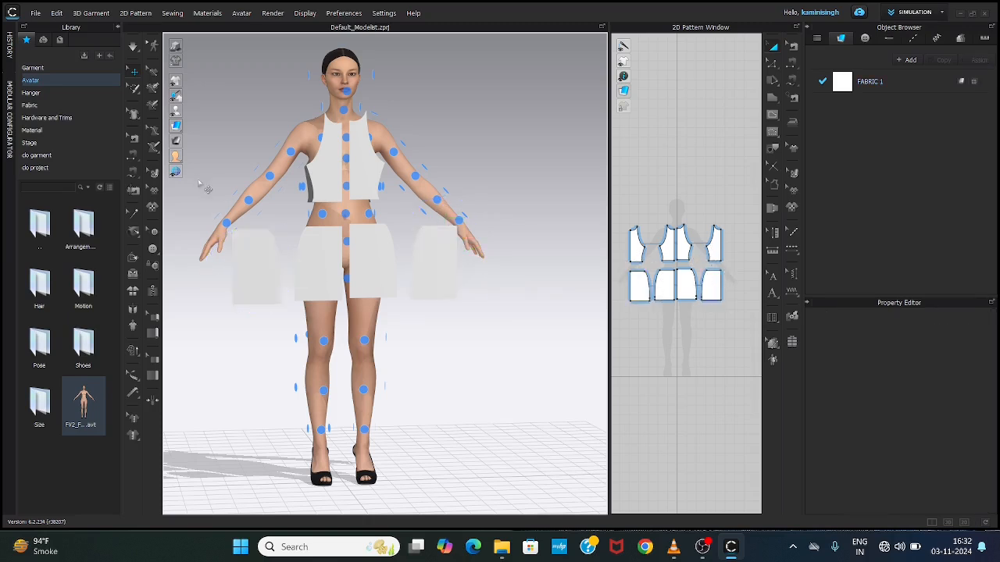
click(248, 273)
right_drag(210, 185, 429, 180)
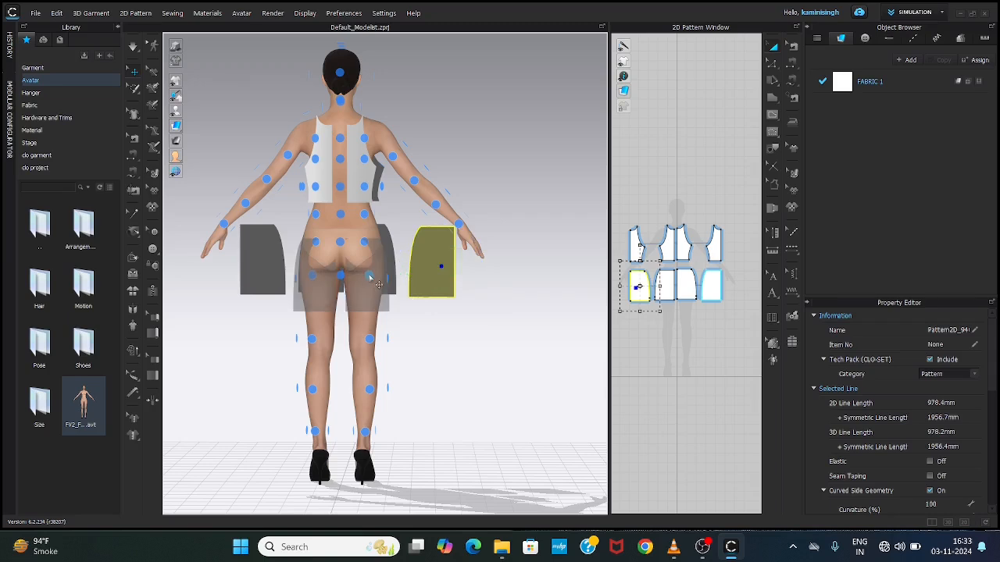
click(378, 284)
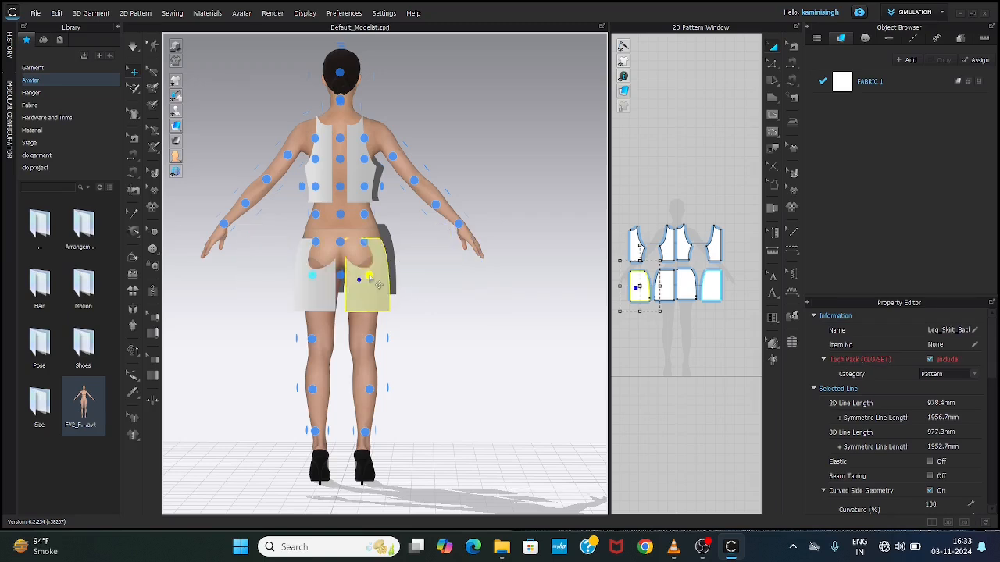
click(379, 284)
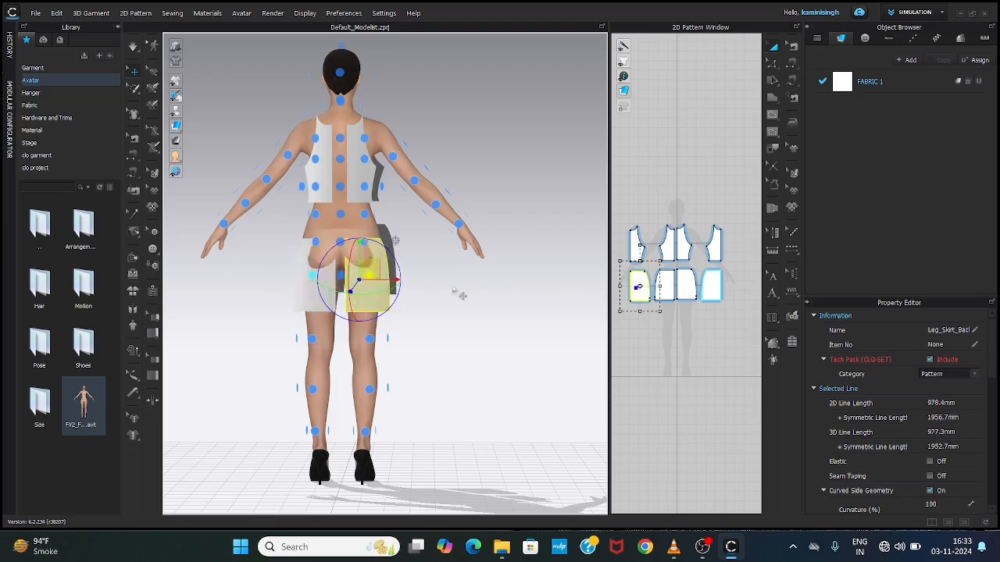
Step: Raise the selected back half-skirt slightly toward the avatar's waist
right_drag(478, 288, 408, 303)
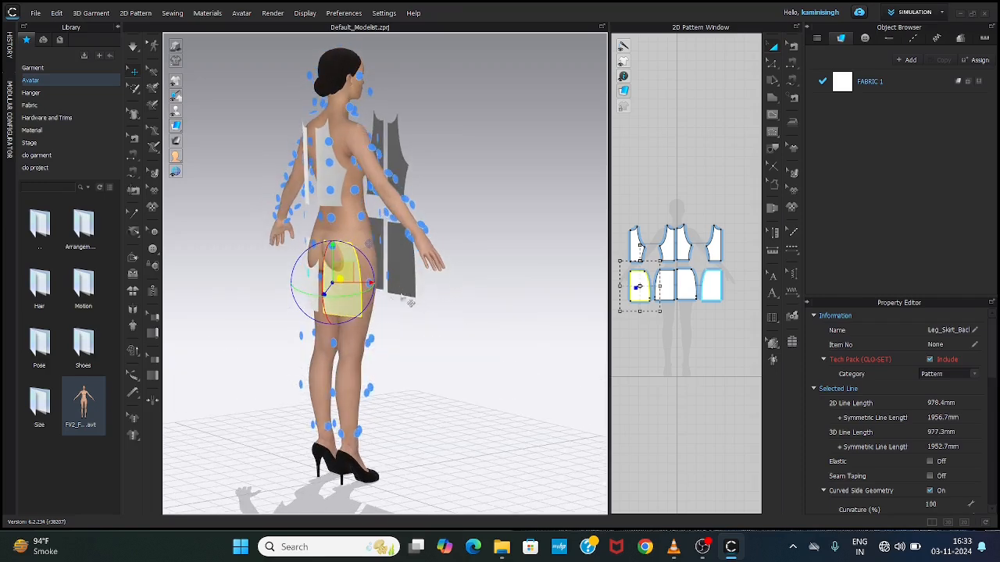
right_drag(273, 307, 230, 302)
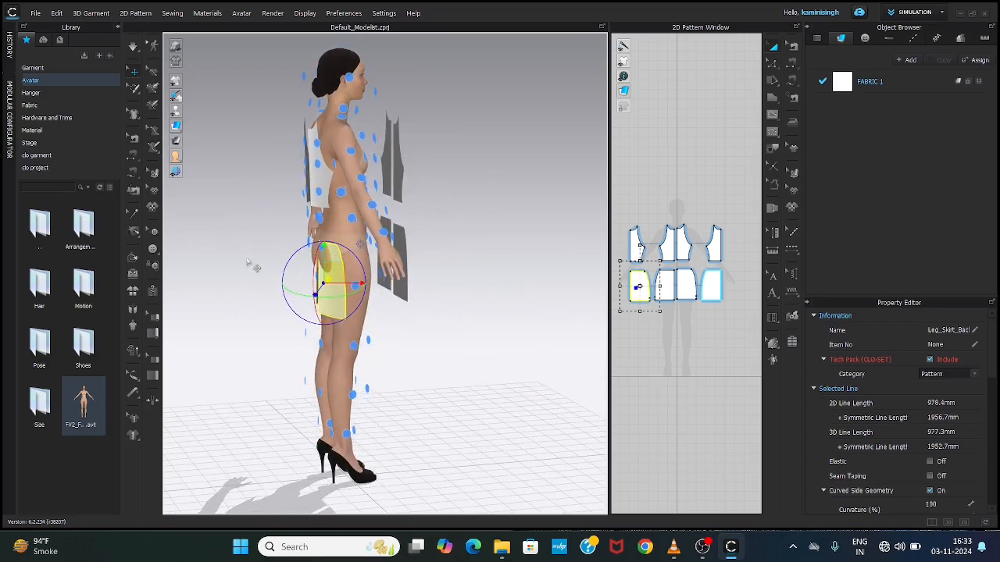
right_drag(253, 267, 446, 258)
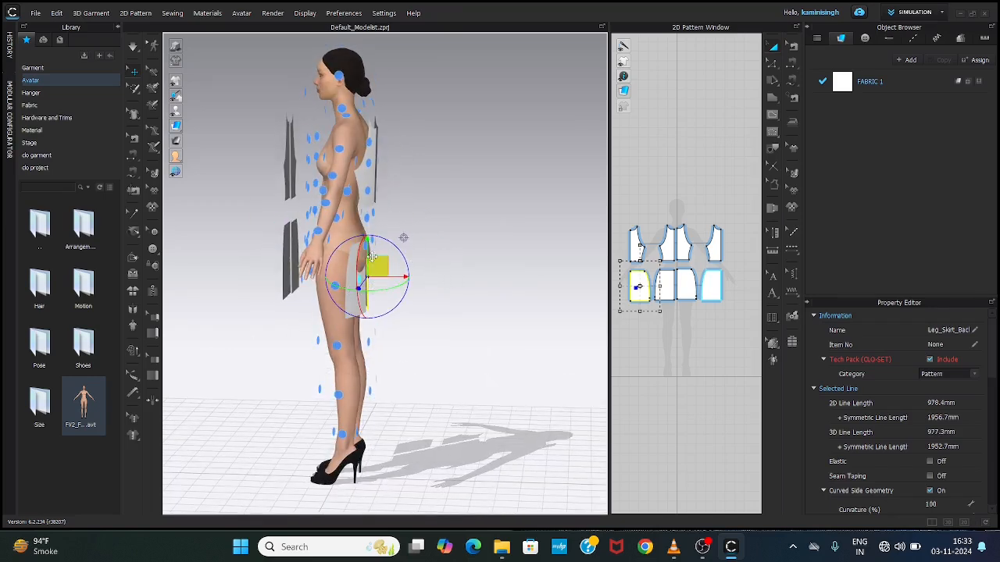
mouse_move(424, 235)
right_down()
mouse_move(453, 230)
mouse_move(440, 236)
right_up()
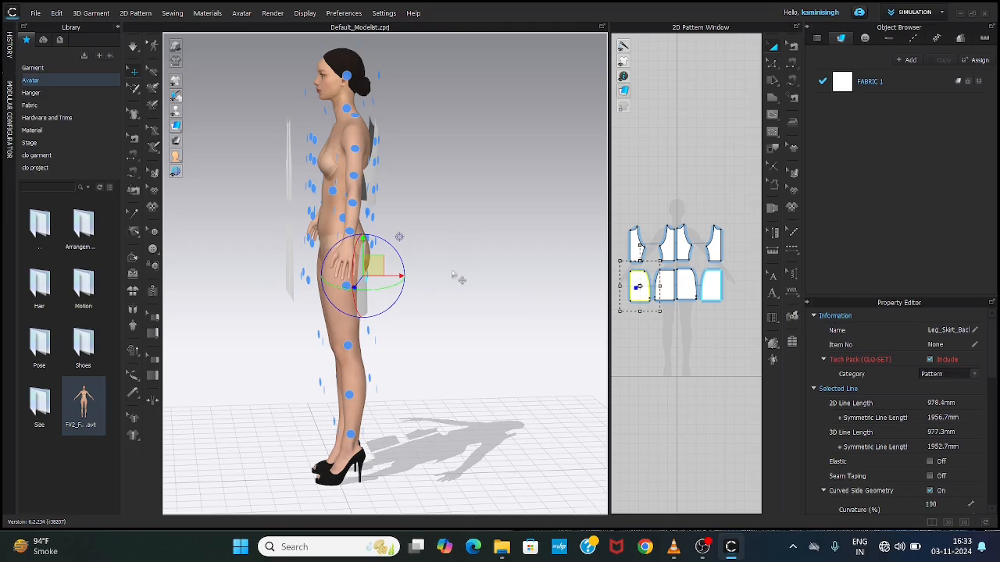
right_drag(458, 279, 354, 298)
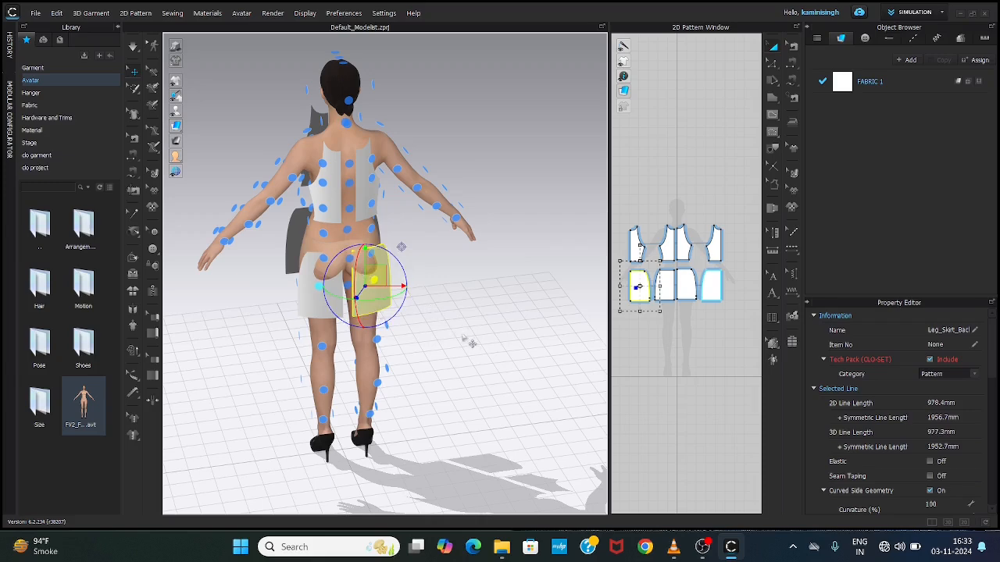
right_drag(443, 319, 441, 293)
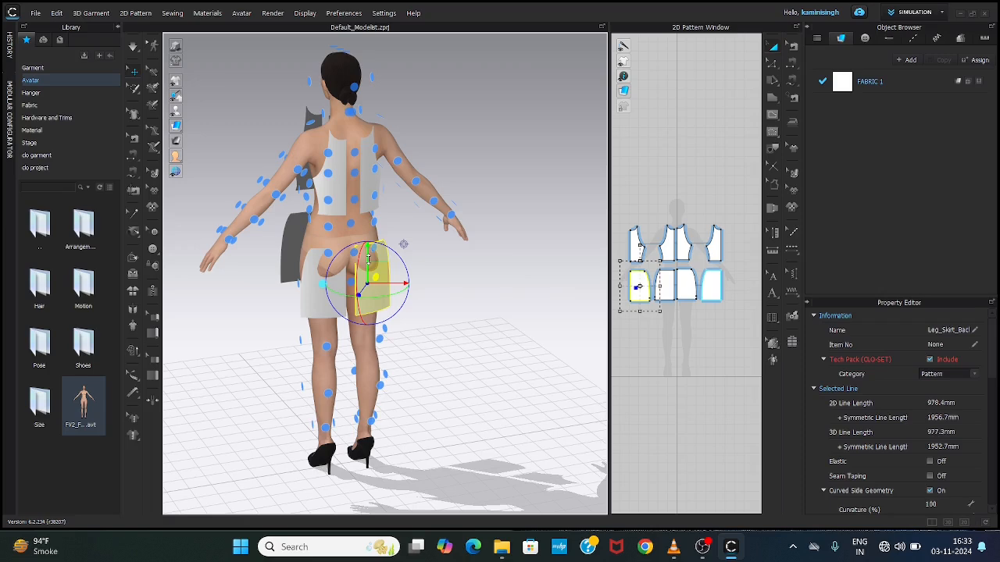
mouse_move(368, 254)
mouse_down()
mouse_move(369, 232)
mouse_move(368, 273)
mouse_move(369, 238)
mouse_move(368, 273)
mouse_move(373, 240)
mouse_move(374, 259)
mouse_up()
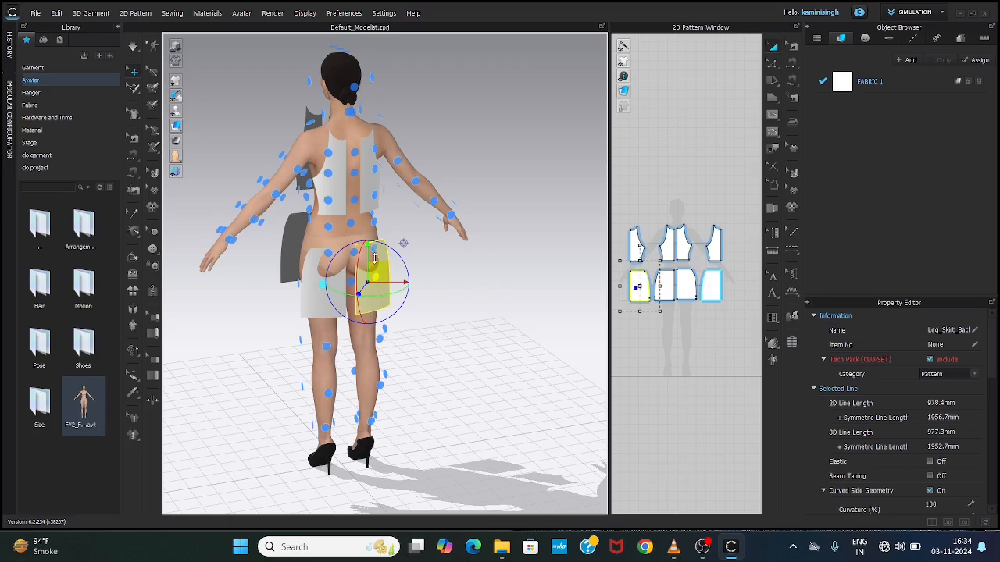
drag(374, 259, 375, 251)
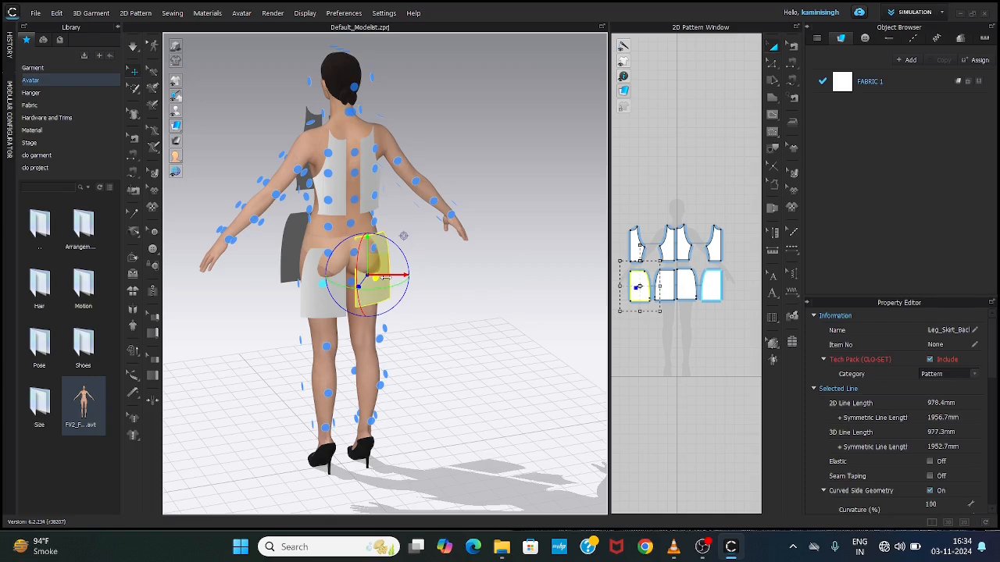
Step: Move the back half-skirts outward behind the avatar so they clear the body
mouse_move(385, 278)
mouse_down()
mouse_move(418, 278)
mouse_move(384, 276)
mouse_up()
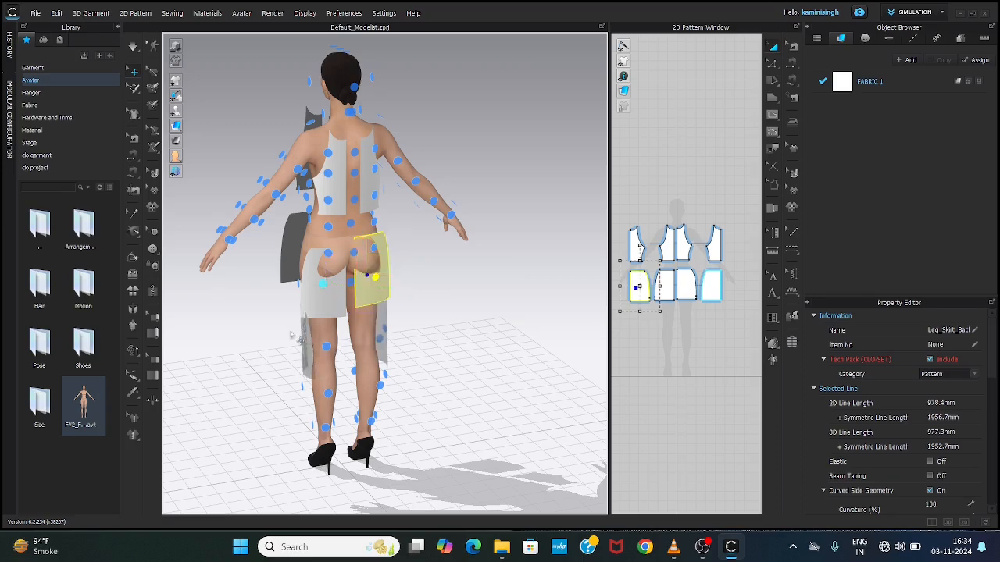
right_drag(240, 310, 316, 328)
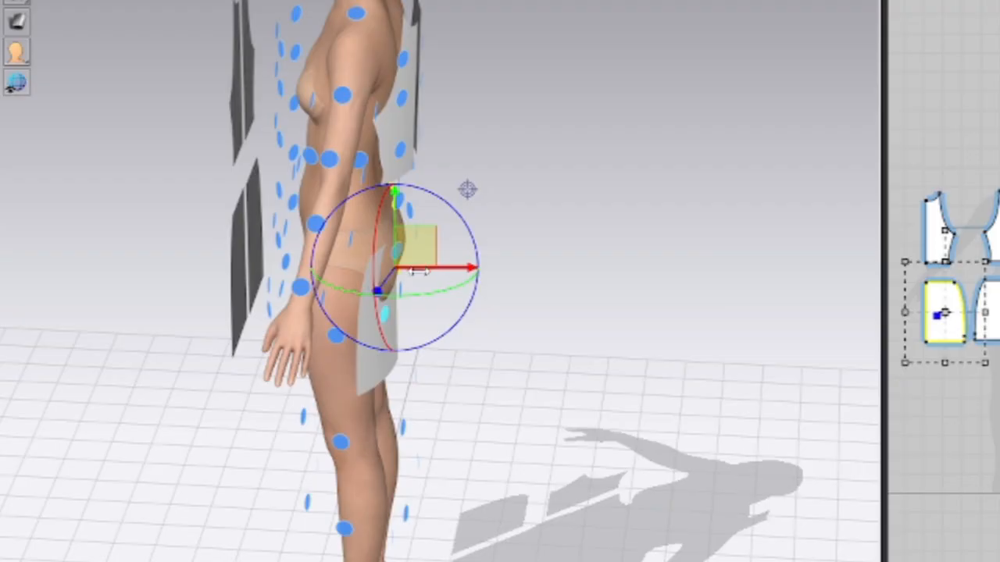
drag(418, 271, 438, 272)
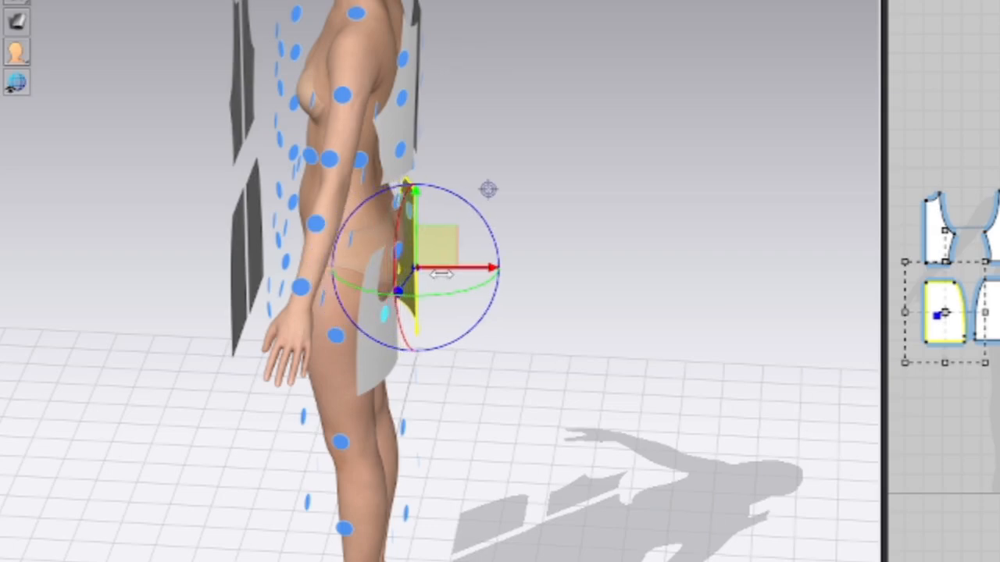
click(364, 365)
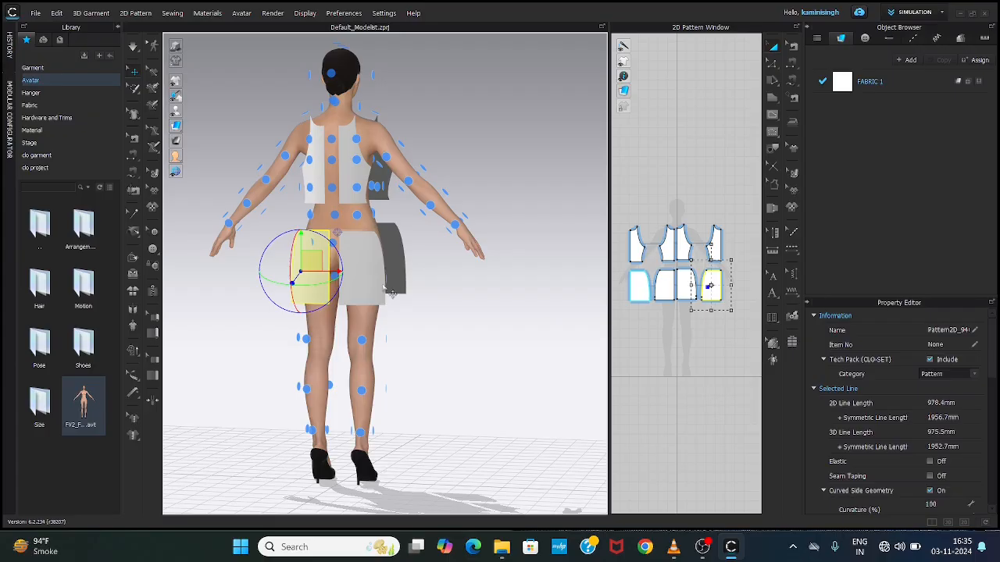
right_drag(478, 301, 250, 301)
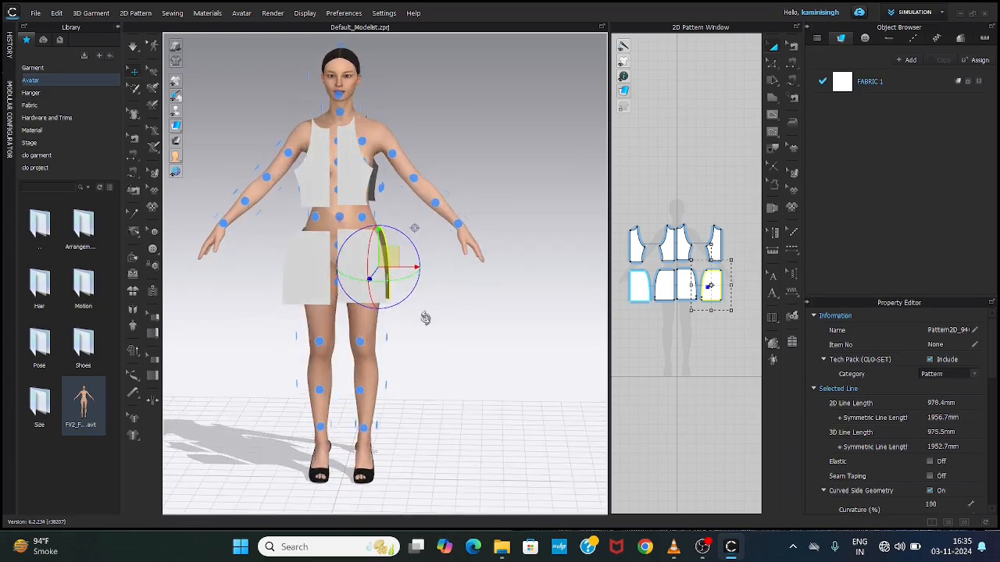
Step: Move both front half-bodices and both front half-skirts outward, away from the avatar's body
right_drag(487, 337, 367, 312)
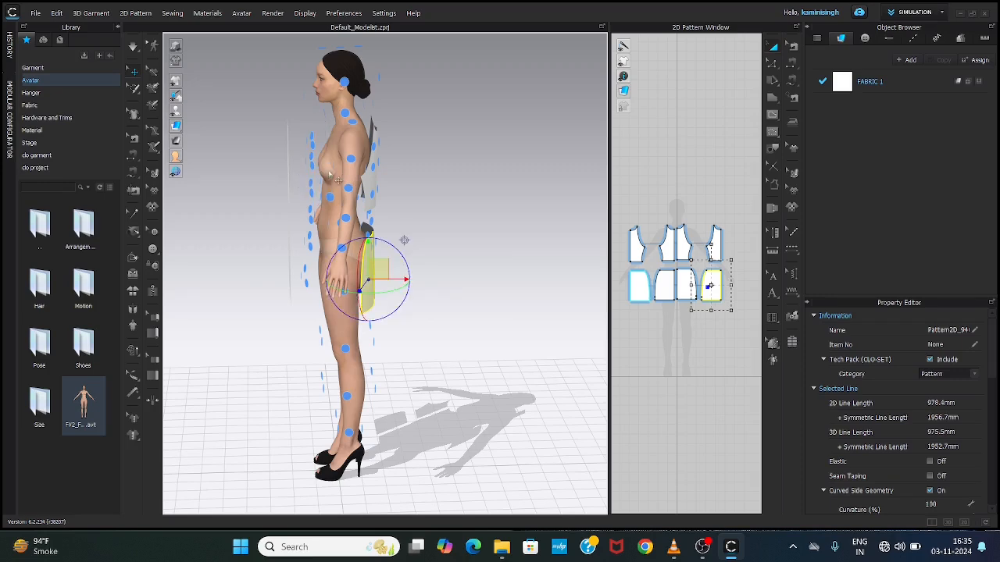
right_drag(453, 380, 552, 361)
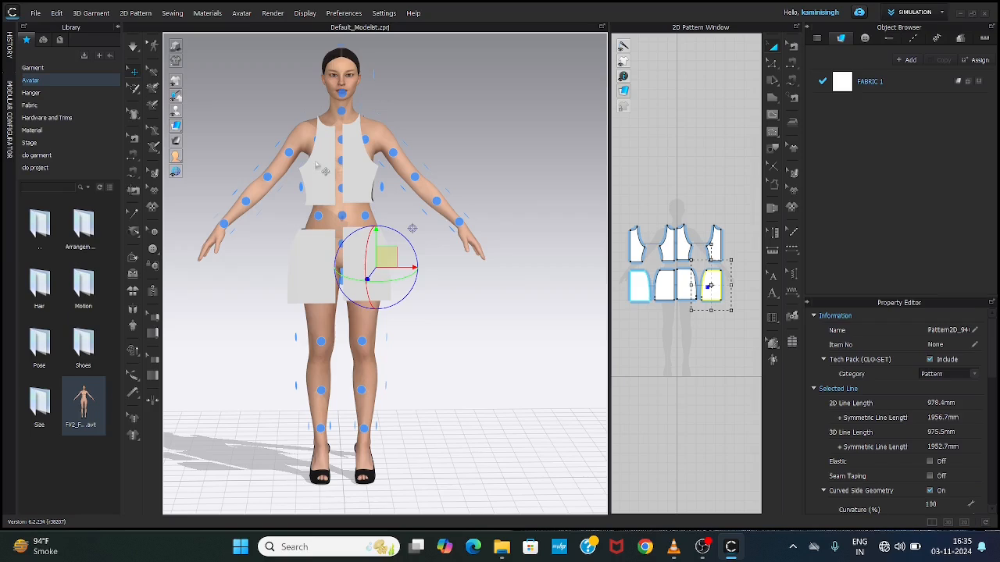
click(355, 179)
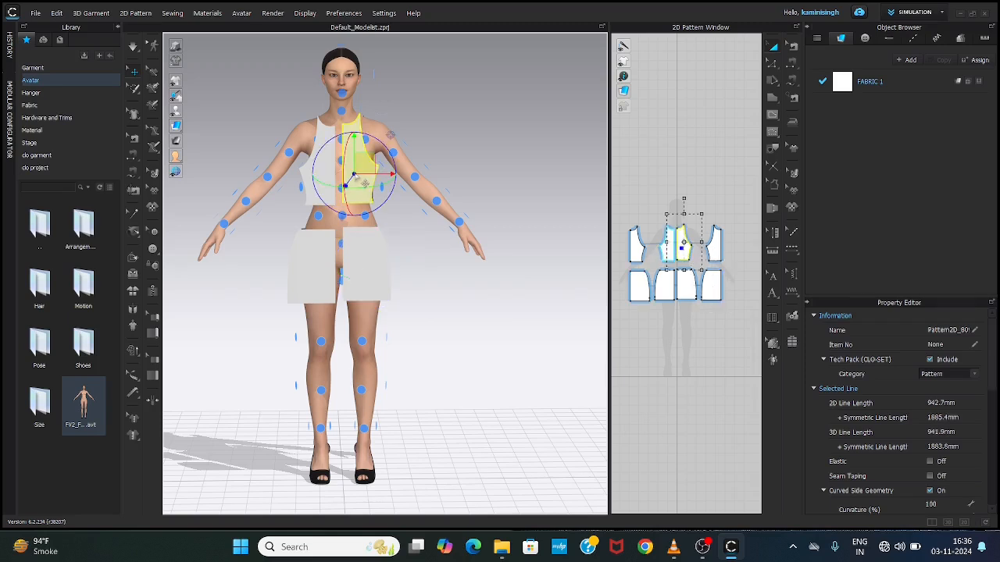
drag(355, 179, 467, 165)
click(334, 187)
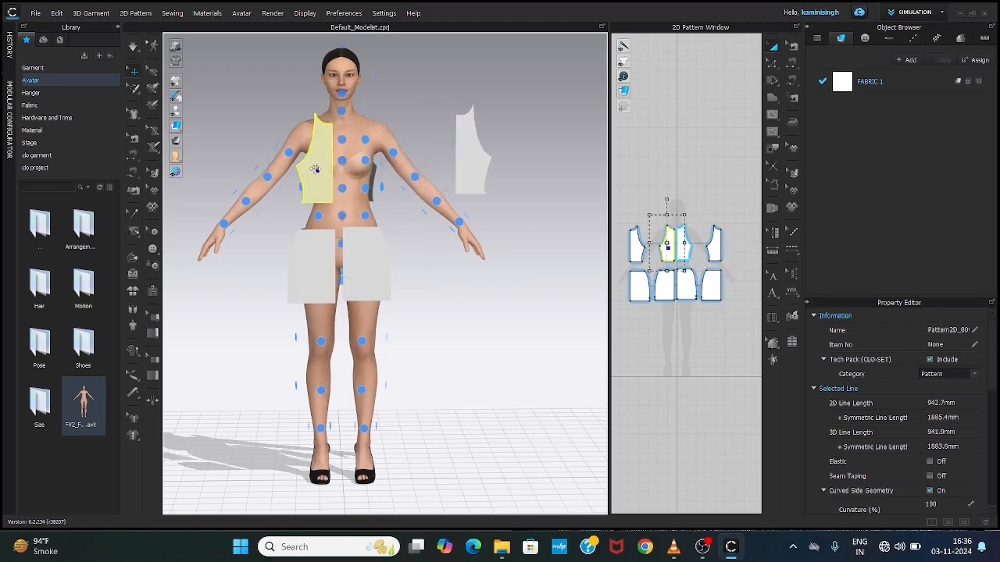
drag(334, 187, 235, 134)
drag(378, 289, 495, 314)
drag(317, 274, 250, 308)
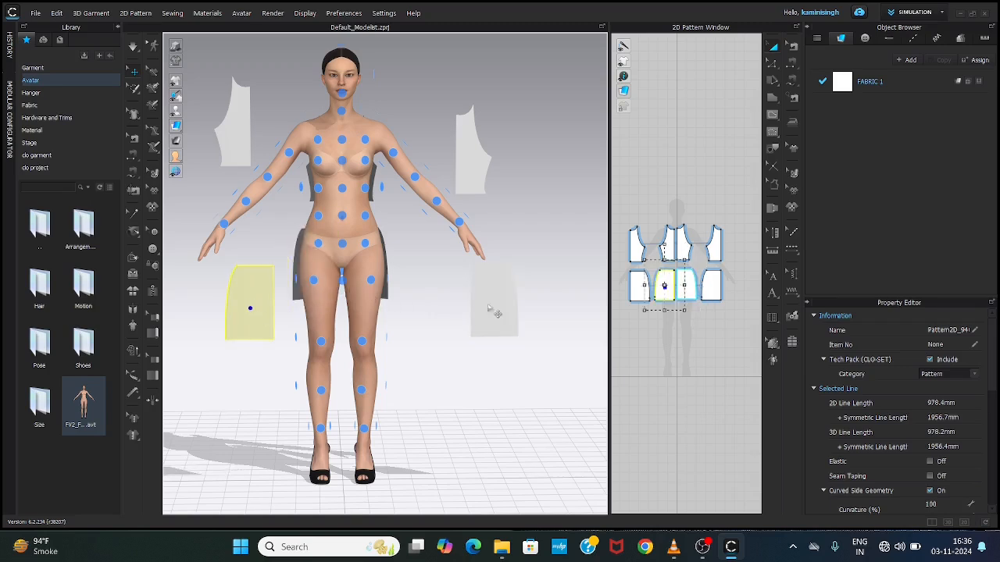
Step: Place the front half-bodice on the avatar's chest arrangement point, together with its symmetric partner
click(478, 181)
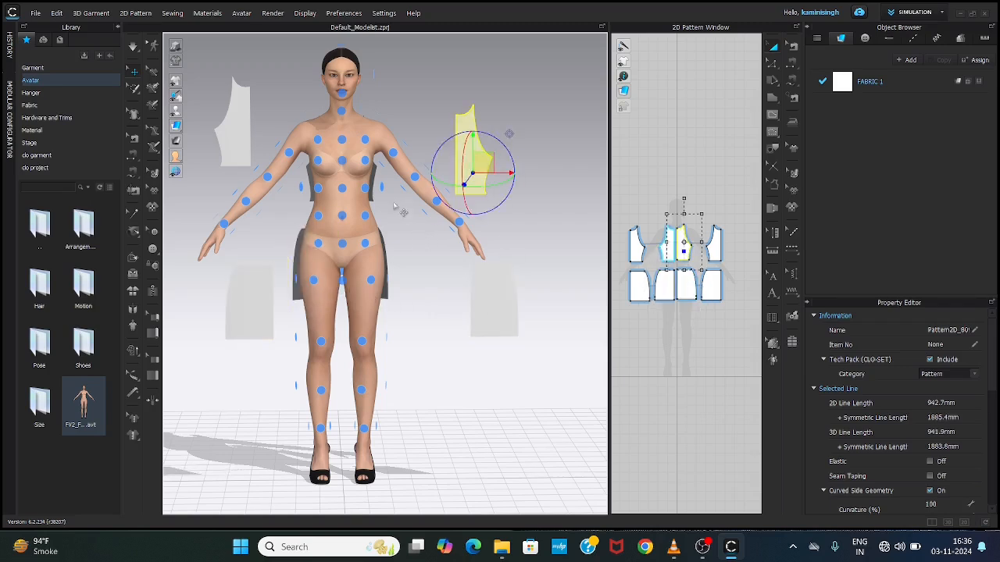
click(471, 171)
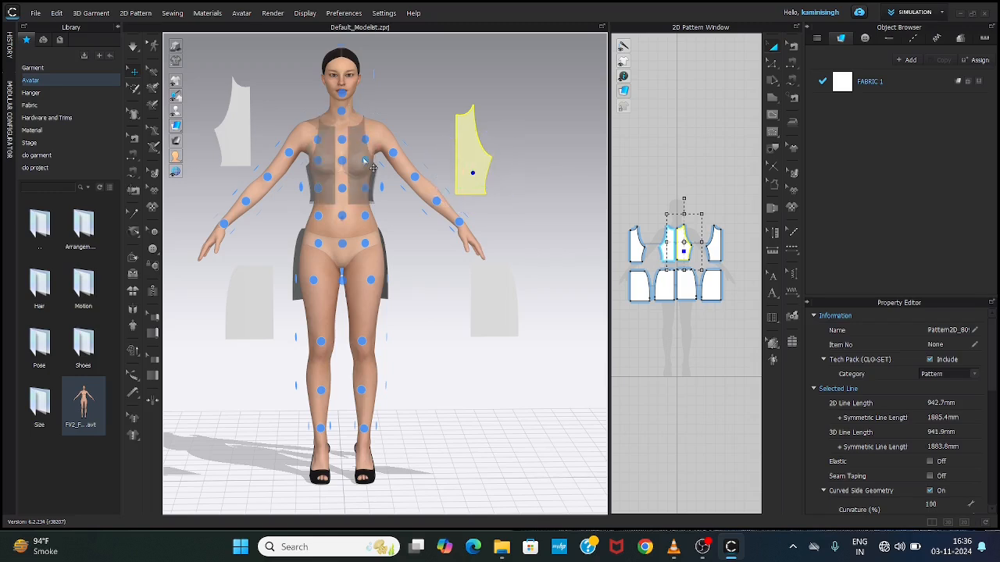
click(374, 168)
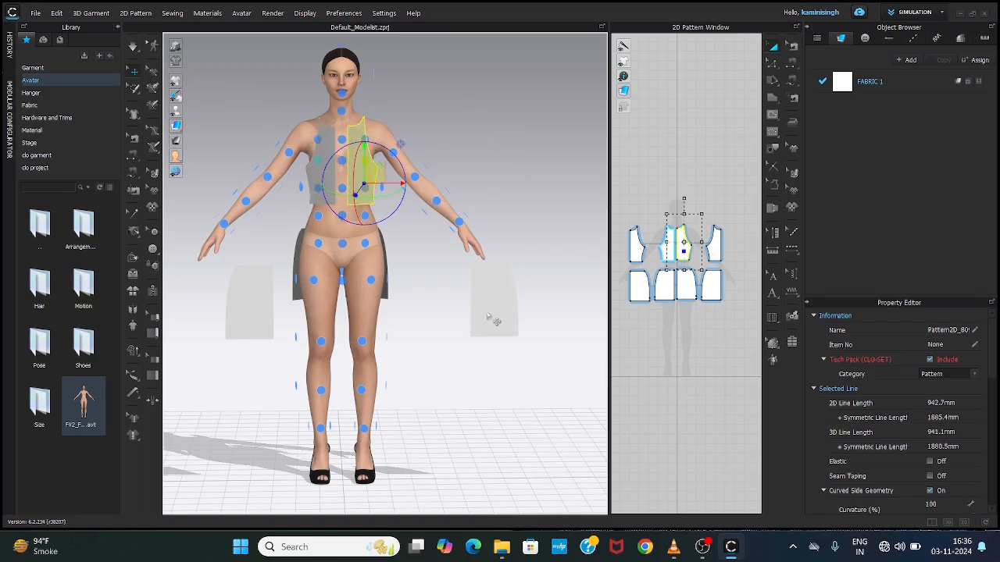
Step: Place the front half-skirt on the front skirt arrangement point at the avatar's upper thigh, together with its symmetric partner
click(493, 316)
click(482, 308)
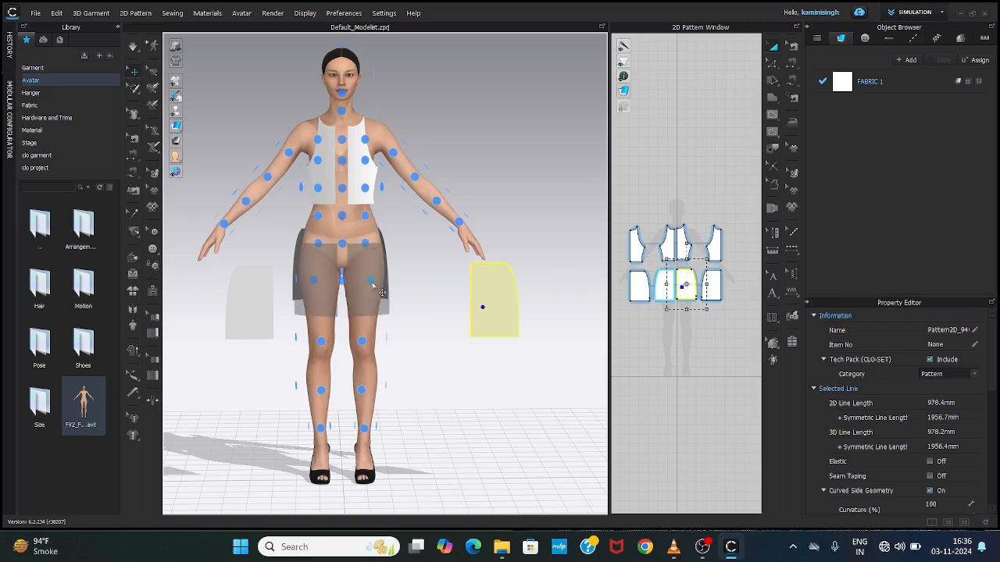
click(381, 292)
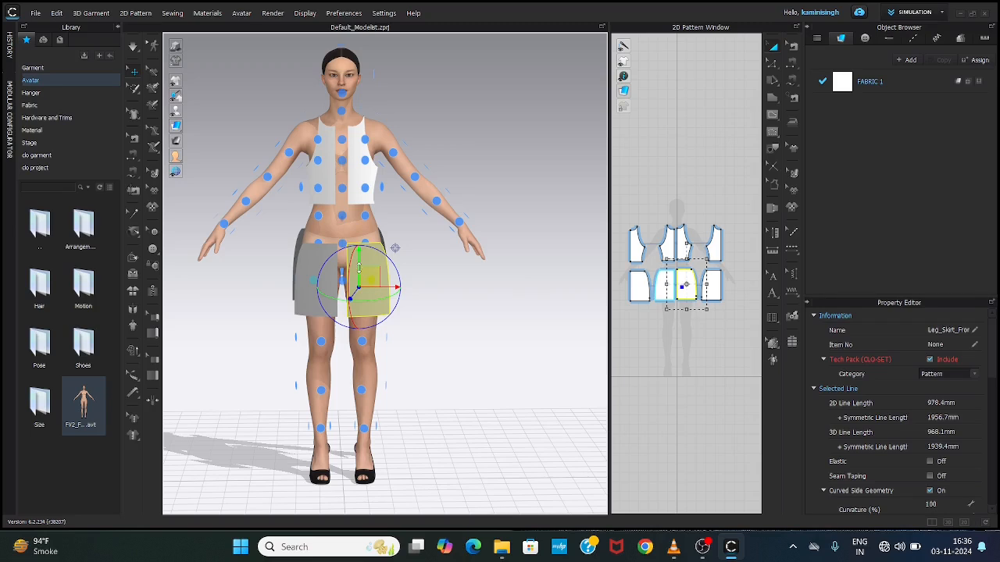
Step: Raise the front half-skirts slightly toward the avatar's waist and deselect them
drag(357, 267, 360, 251)
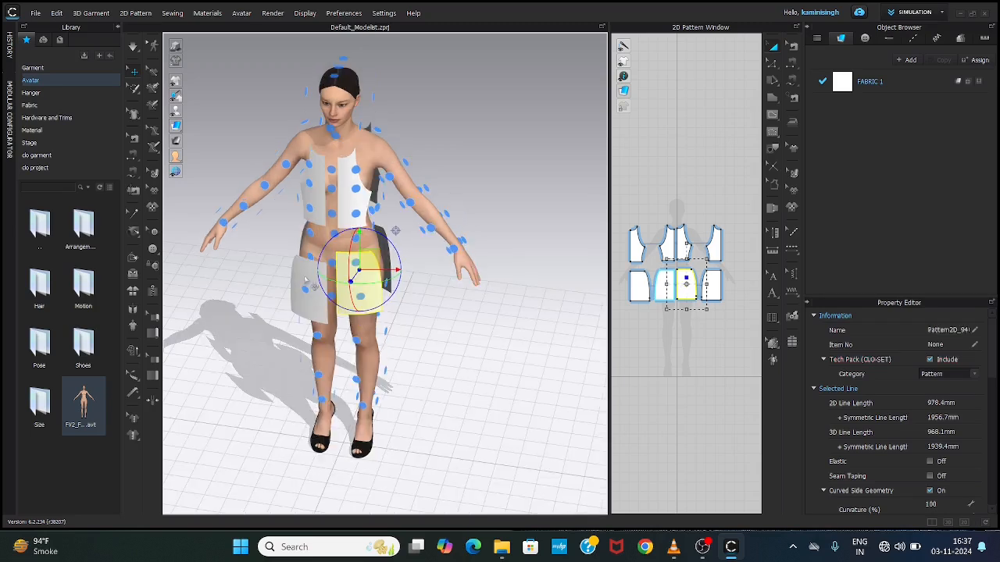
click(303, 273)
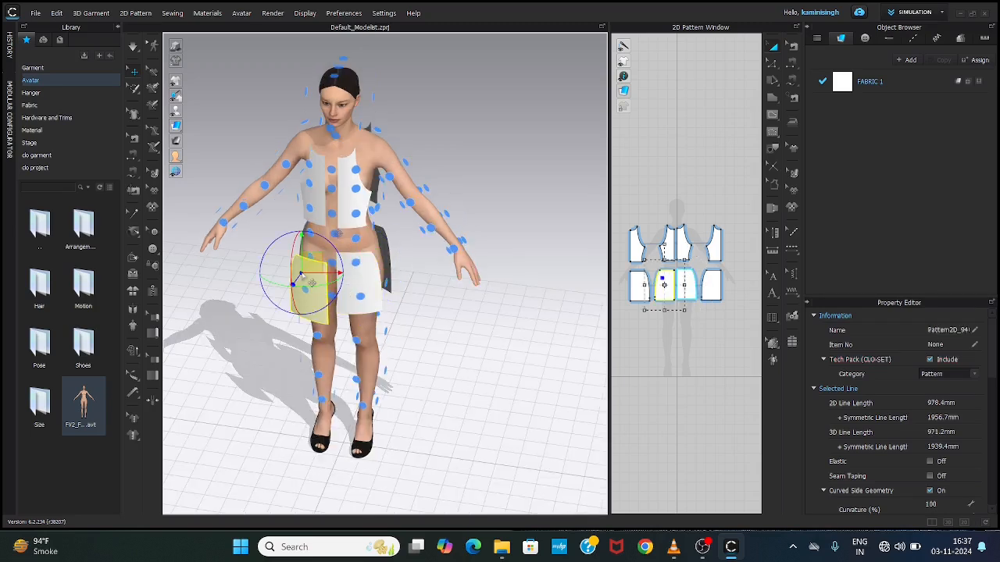
drag(299, 248, 301, 232)
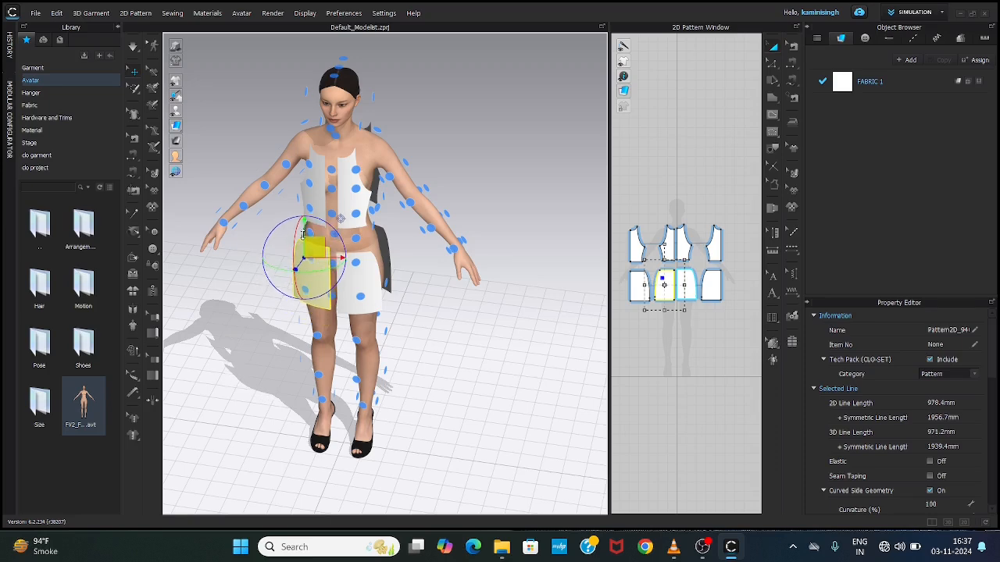
click(495, 326)
Step: Hide the arrangement points around the avatar
right_drag(471, 337, 426, 358)
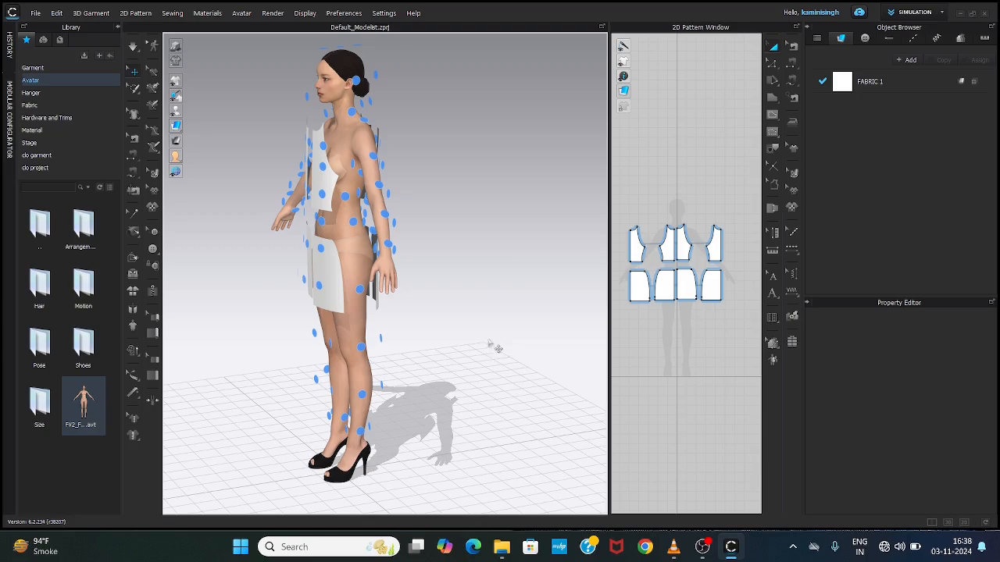
right_drag(535, 289, 607, 270)
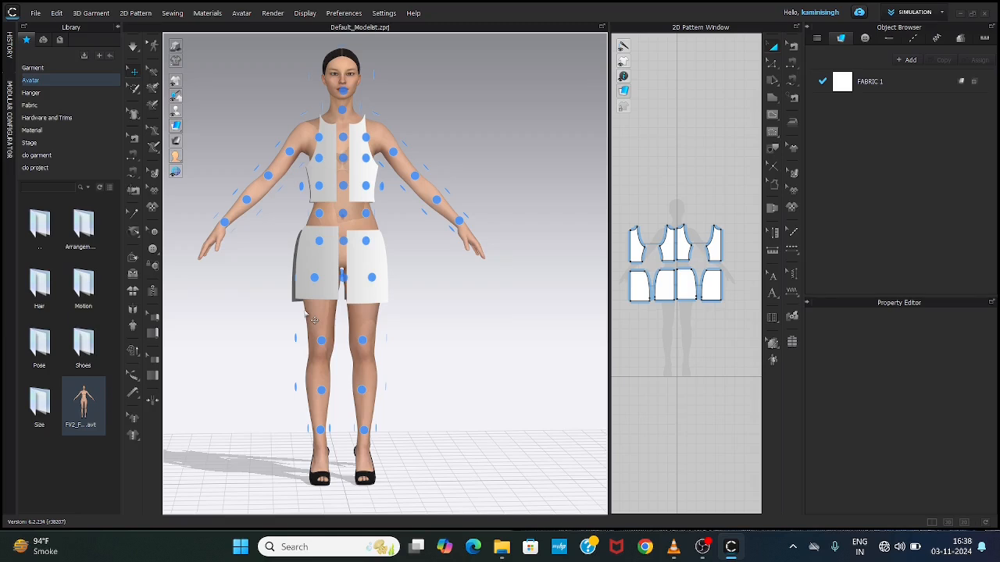
key(shift+f)
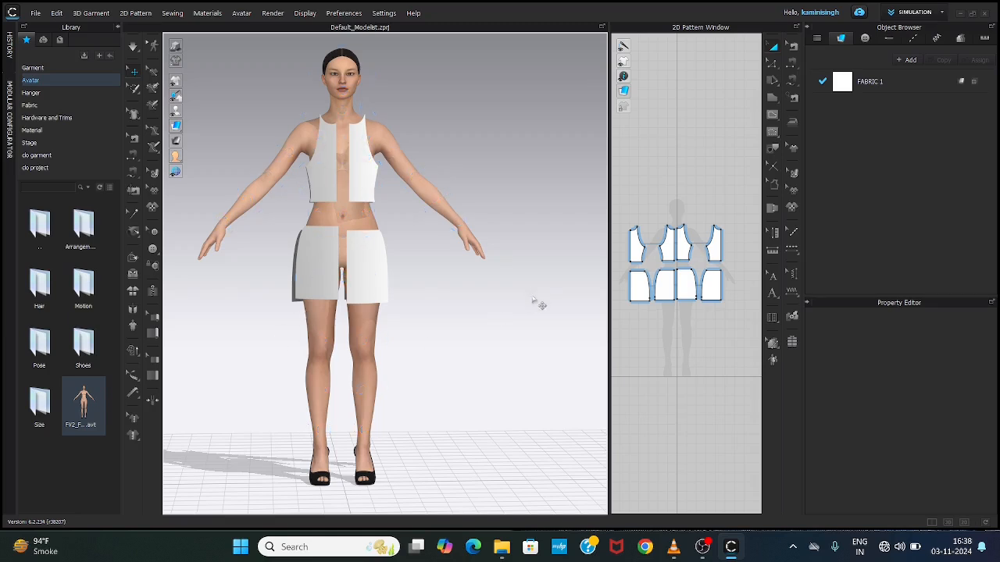
Step: Enlarge the 3D view and use Segment Sewing to join the back half-bodice's side edge to the front half-bodice's side edge
mouse_move(529, 348)
right_down()
mouse_move(315, 345)
mouse_move(547, 341)
right_up()
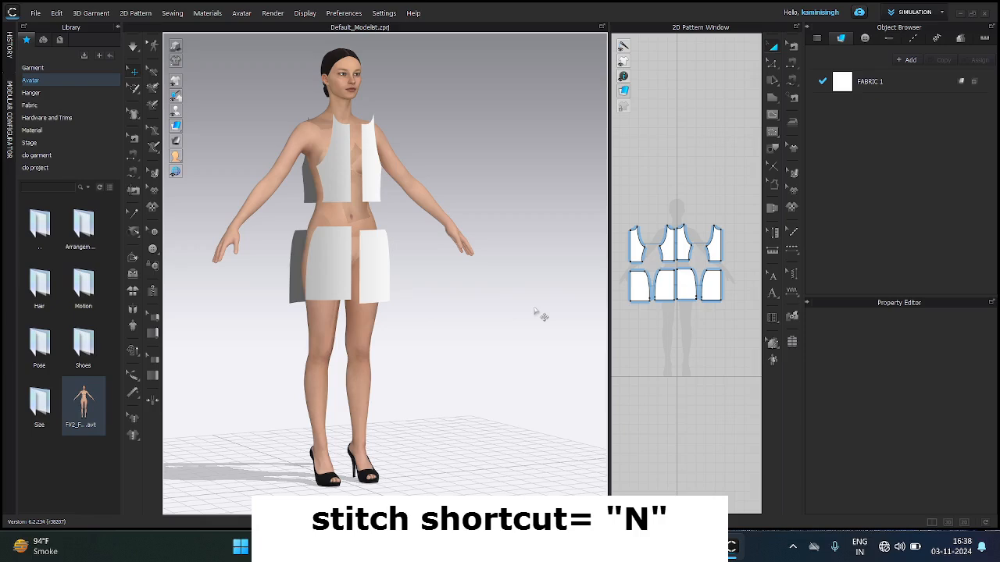
key(n)
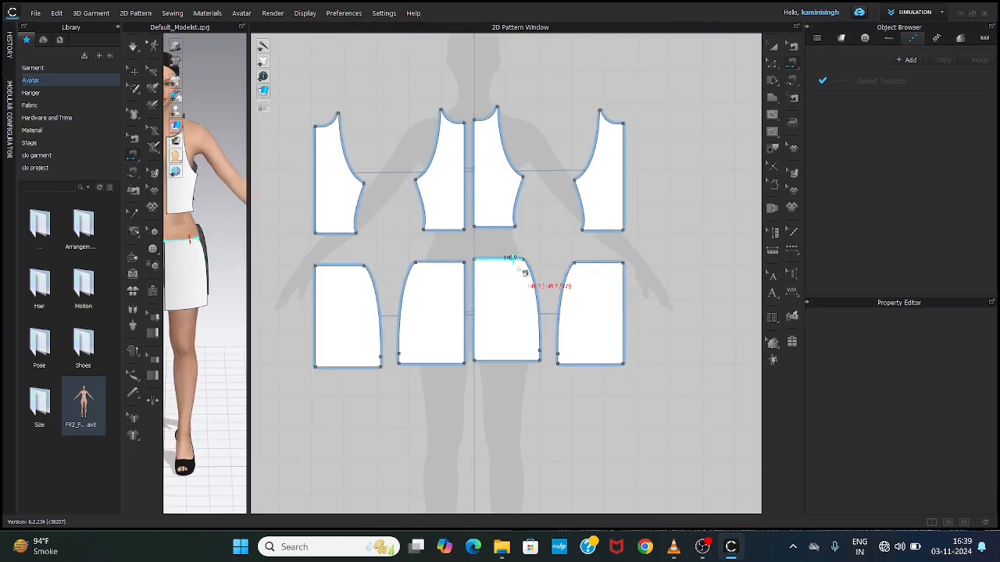
drag(248, 291, 626, 299)
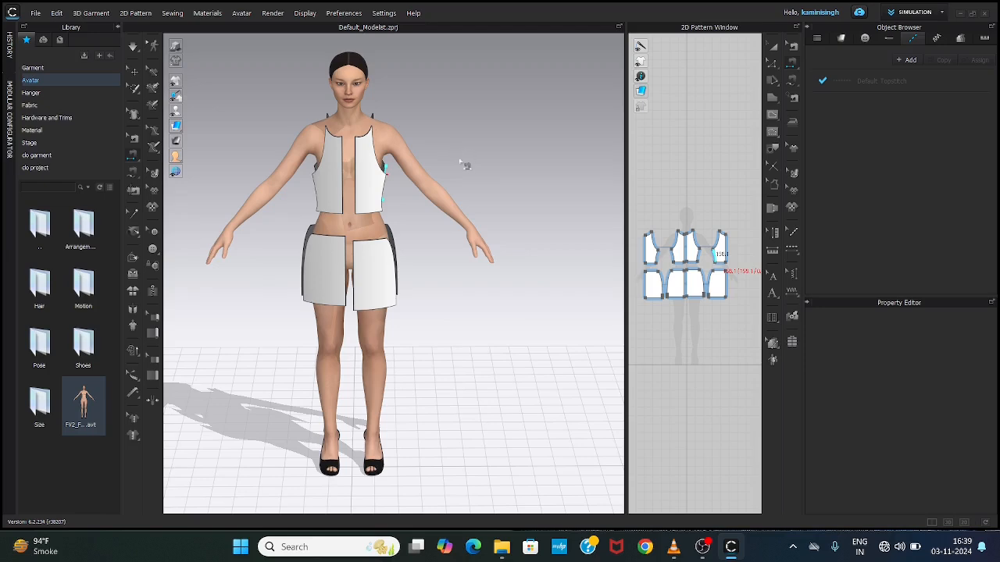
right_drag(482, 195, 374, 203)
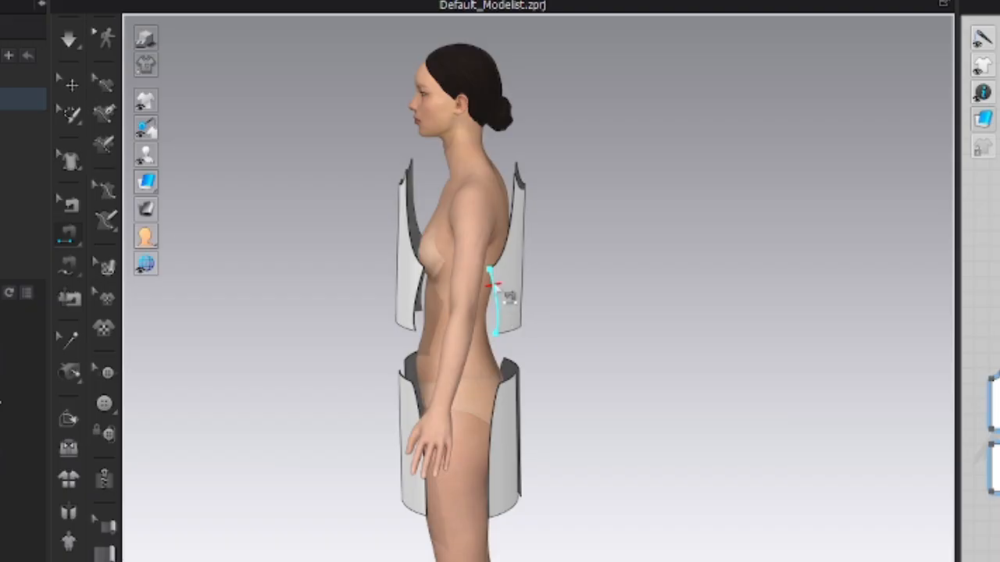
scroll(490, 286, up, 2)
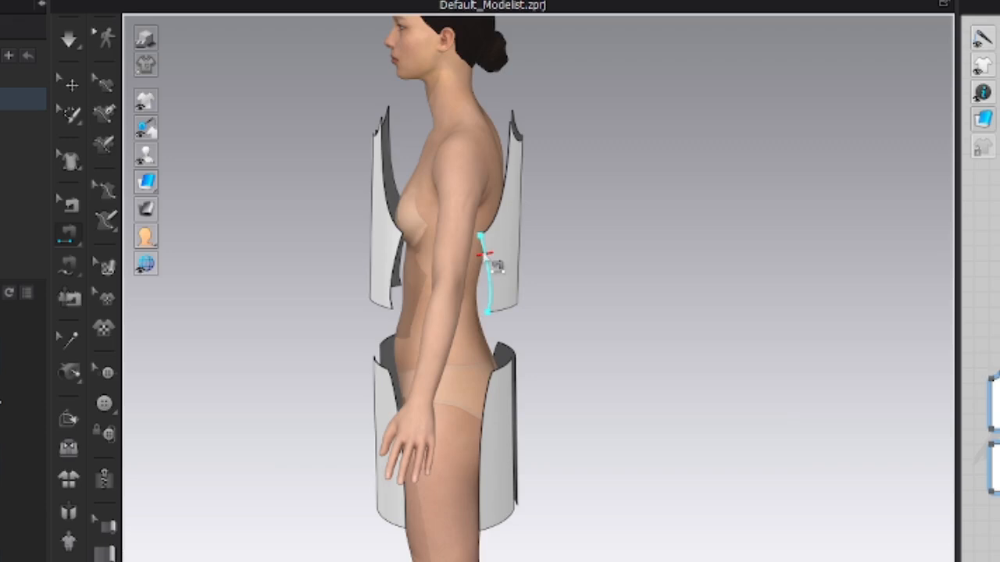
click(485, 258)
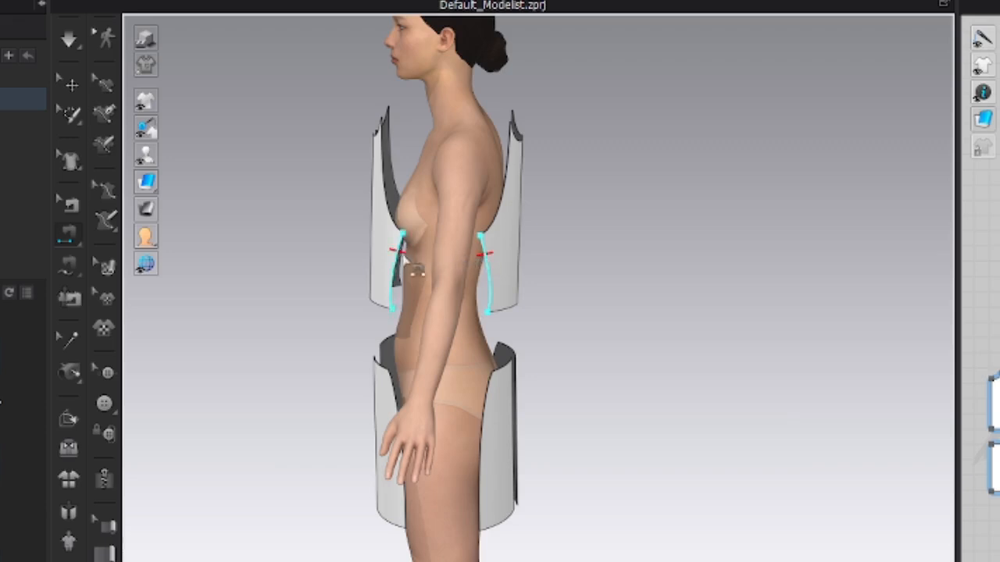
click(398, 259)
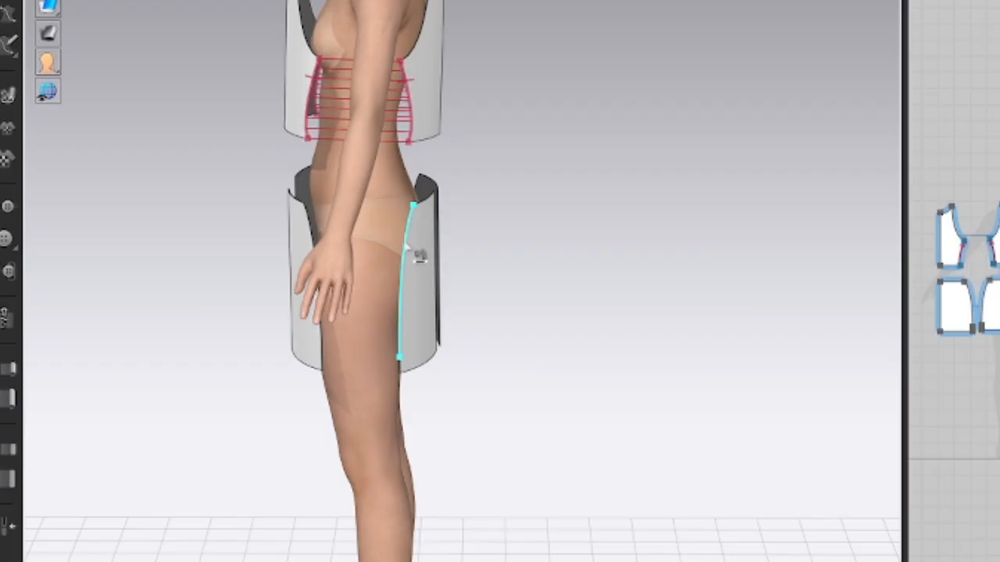
Step: Try to sew the back half-skirt's side edge to the front half-skirt's side edge from opposite ends, and delete that seam
click(407, 237)
click(325, 351)
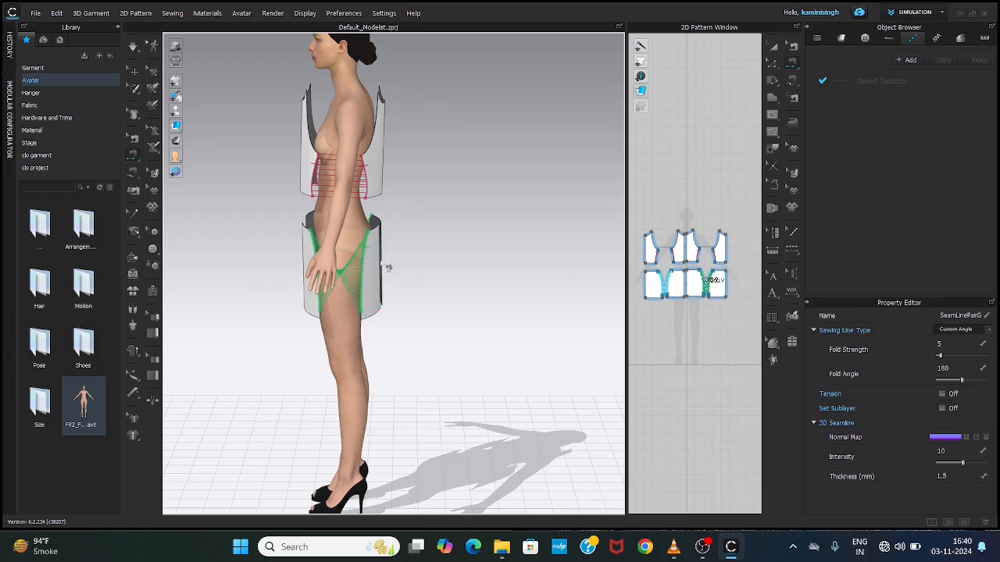
key(Delete)
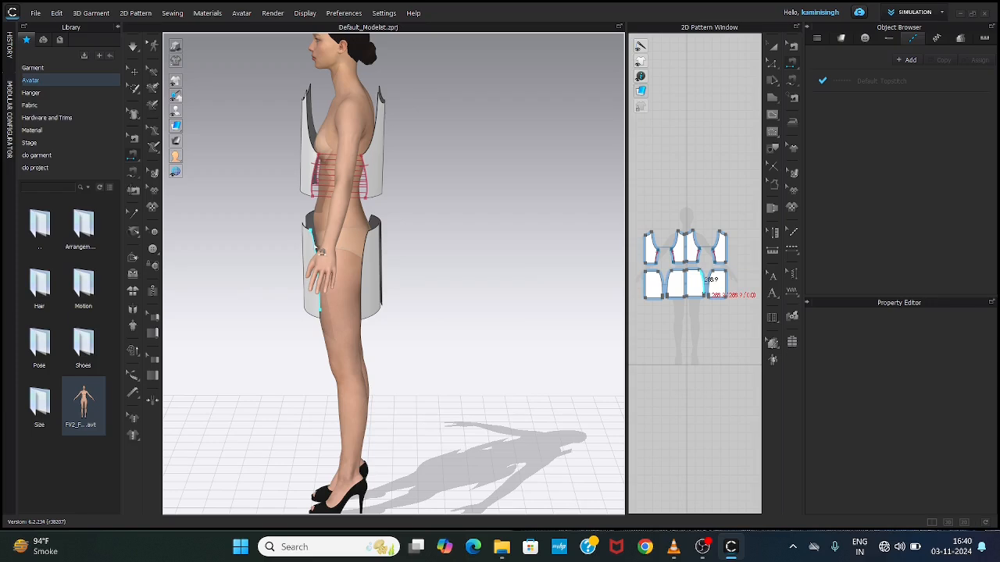
Step: Sew the front half-skirt's side edge to the back half-skirt's side edge, starting both from the waist end
click(316, 249)
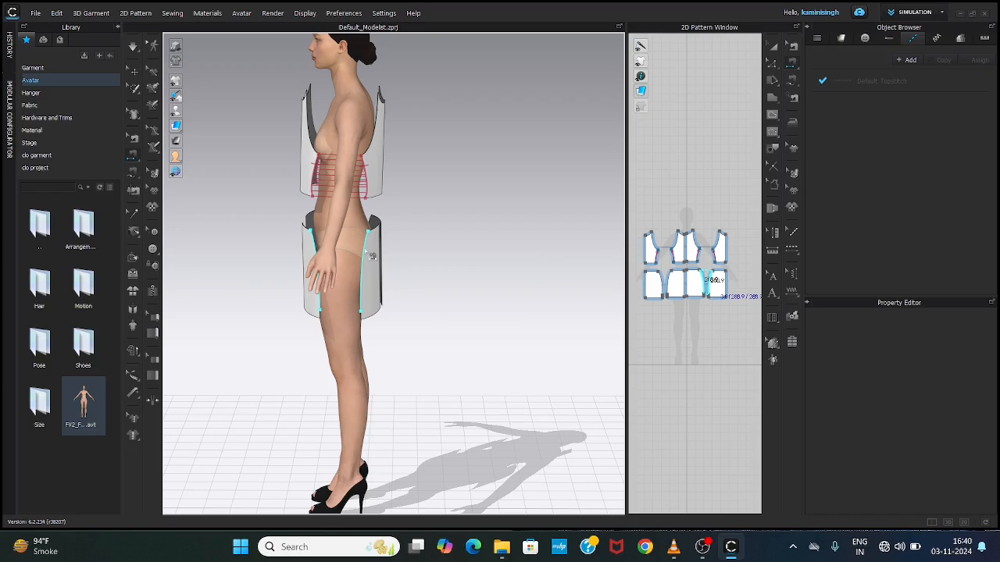
click(372, 256)
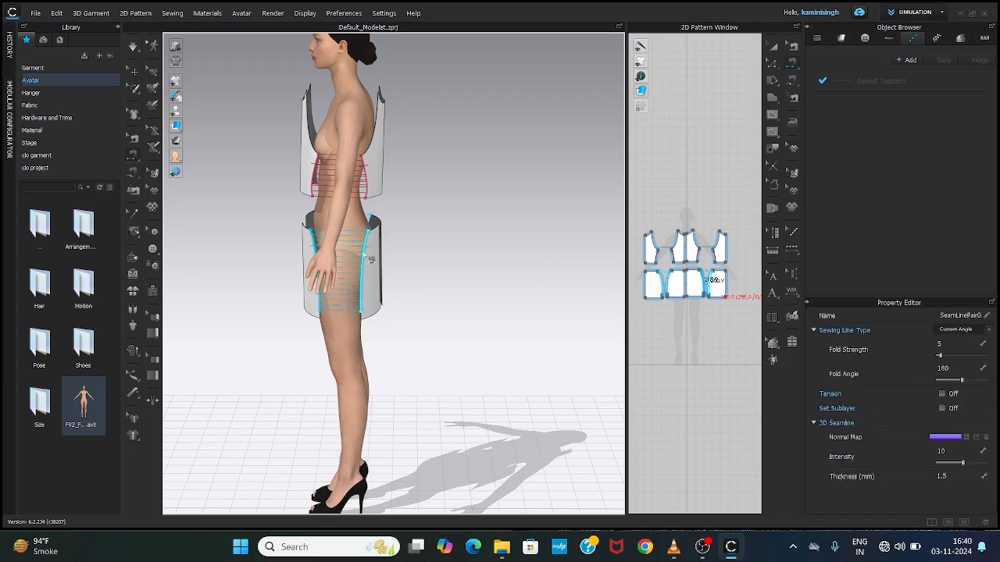
Step: Sew the centre-back edges of the two back half-bodices together
right_drag(408, 284, 310, 292)
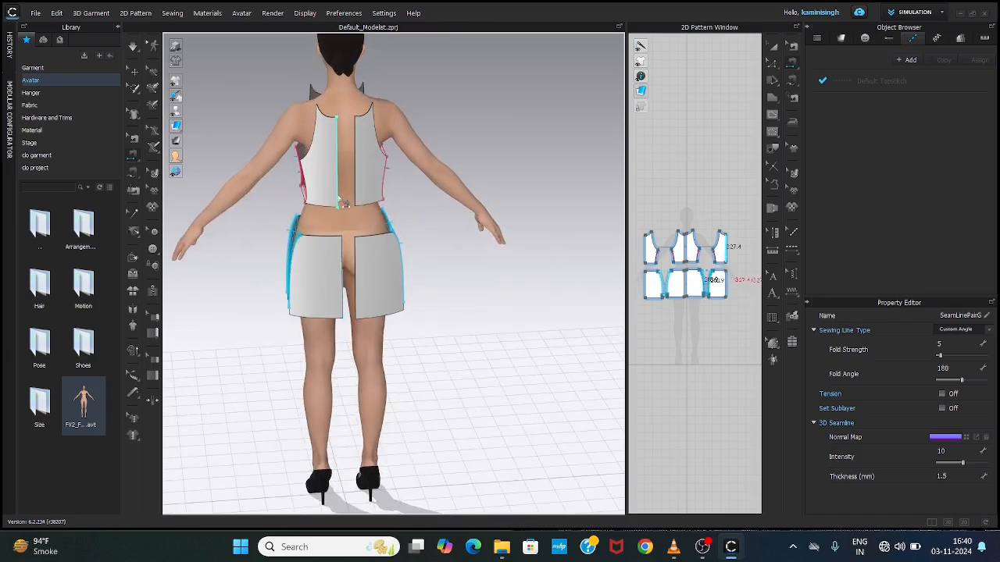
click(337, 198)
click(354, 200)
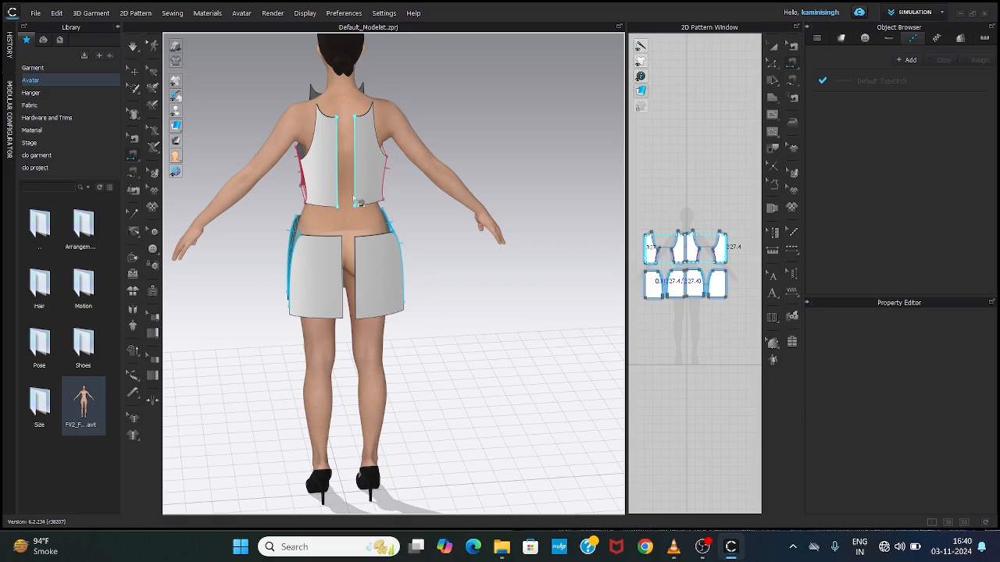
click(355, 199)
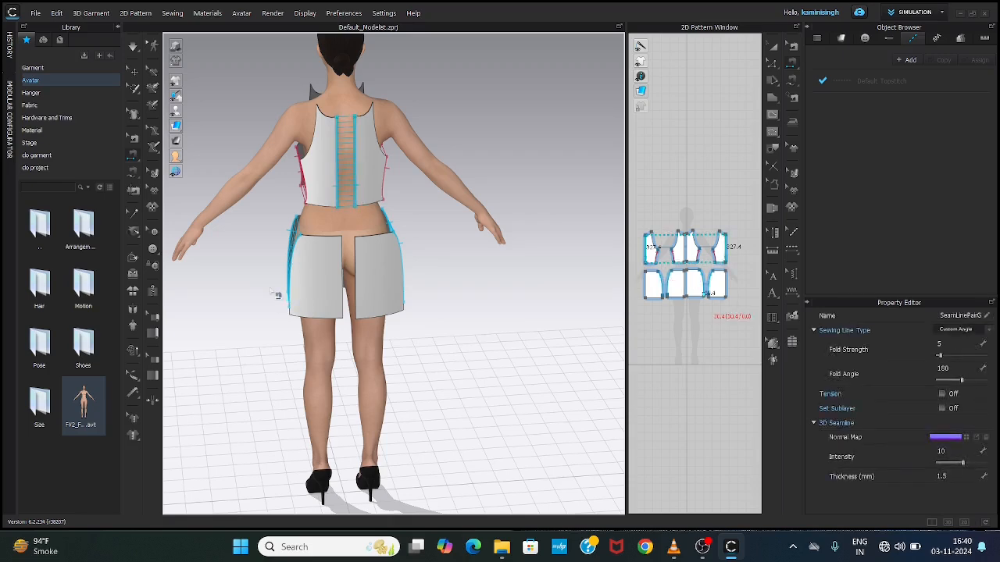
Step: Sew the centre-back edges of the two back half-skirts together
right_drag(253, 283, 336, 283)
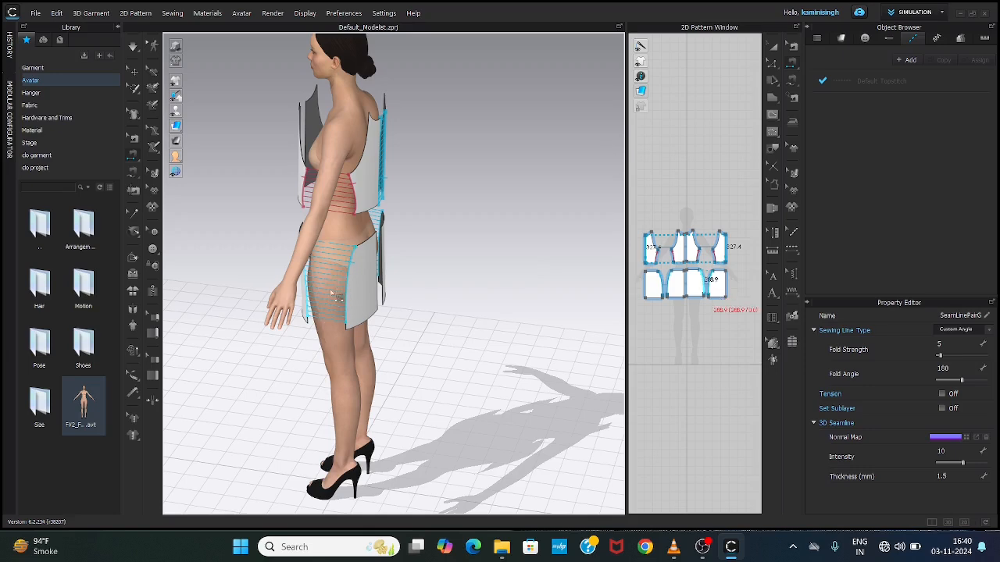
right_drag(458, 284, 264, 279)
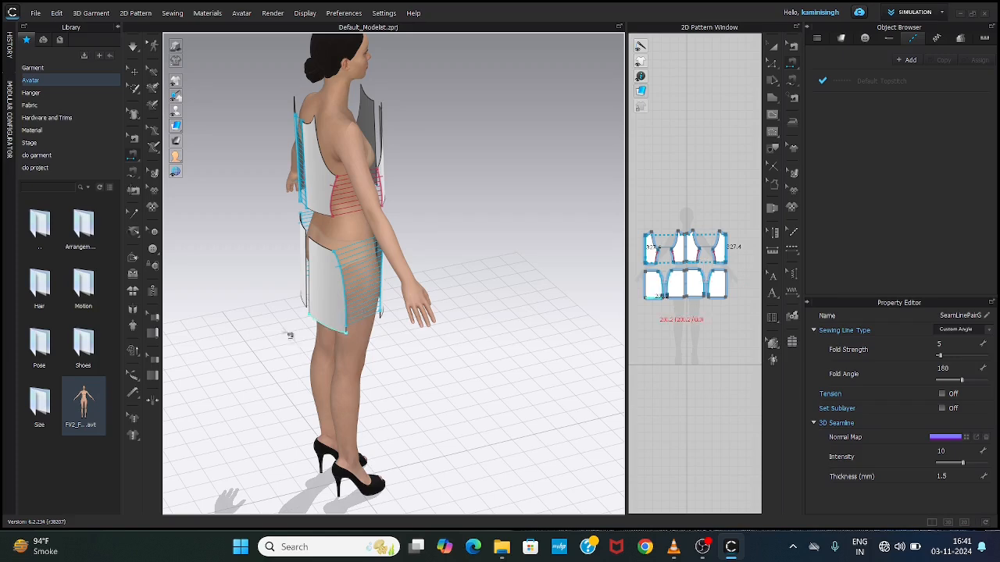
right_drag(242, 332, 344, 307)
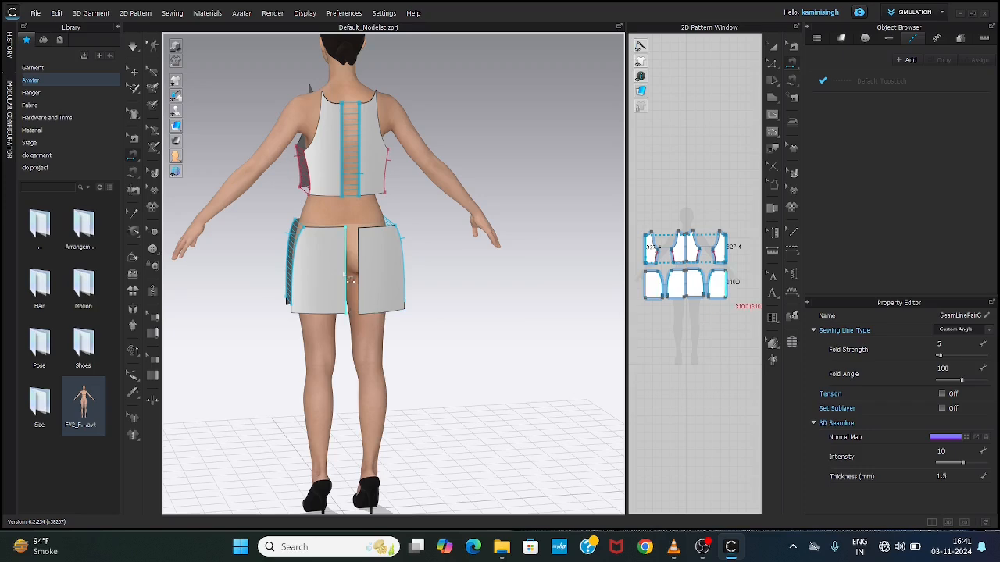
click(352, 248)
Step: Sew the centre-front edges of the two front half-skirts together, and likewise those of the two front half-bodices
right_drag(414, 235, 175, 243)
click(359, 253)
click(347, 250)
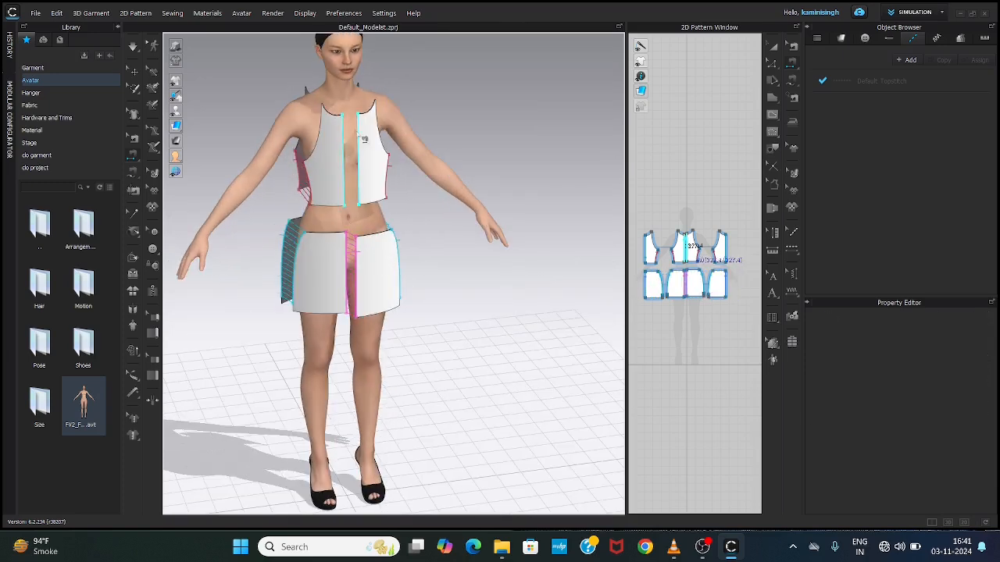
right_drag(350, 154, 313, 164)
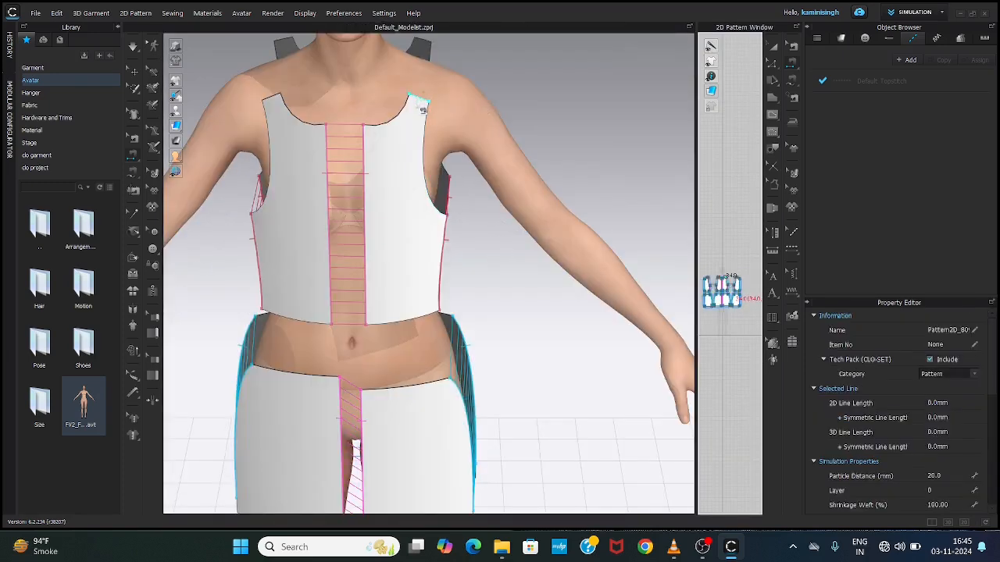
Step: Sew the front half-bodice's shoulder edge to the matching shoulder edge of the back half-bodice
scroll(420, 108, up, 1)
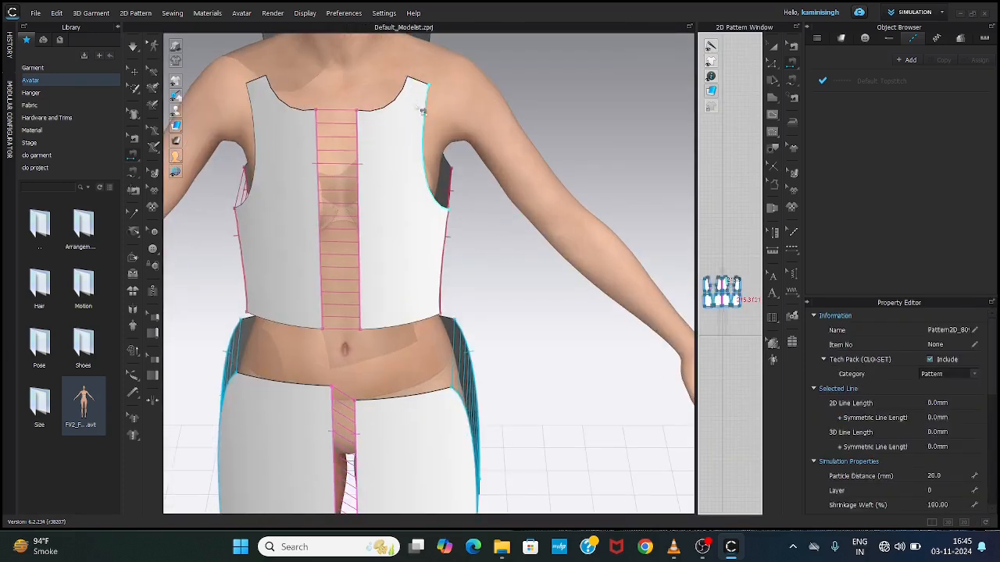
middle_drag(417, 118, 370, 297)
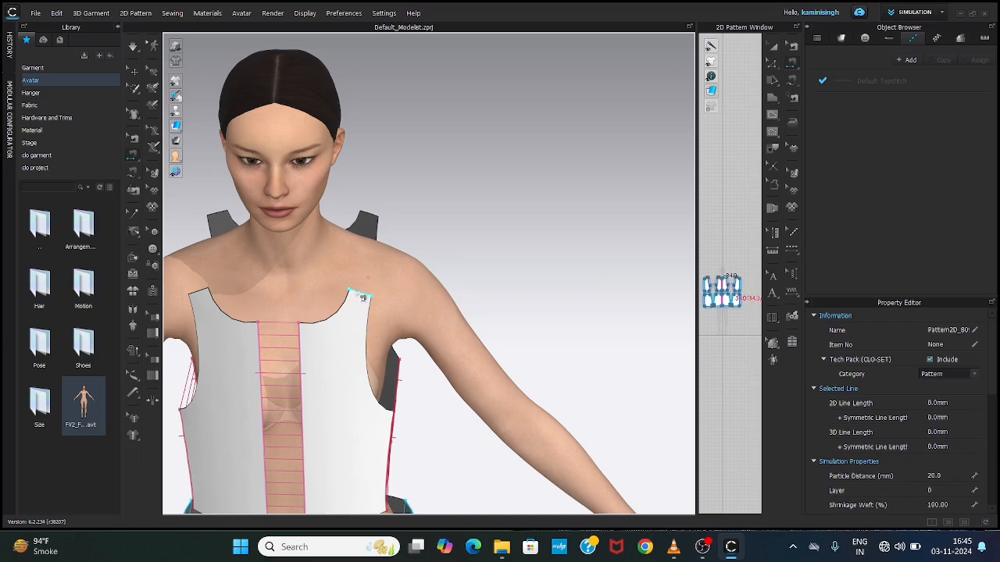
click(361, 291)
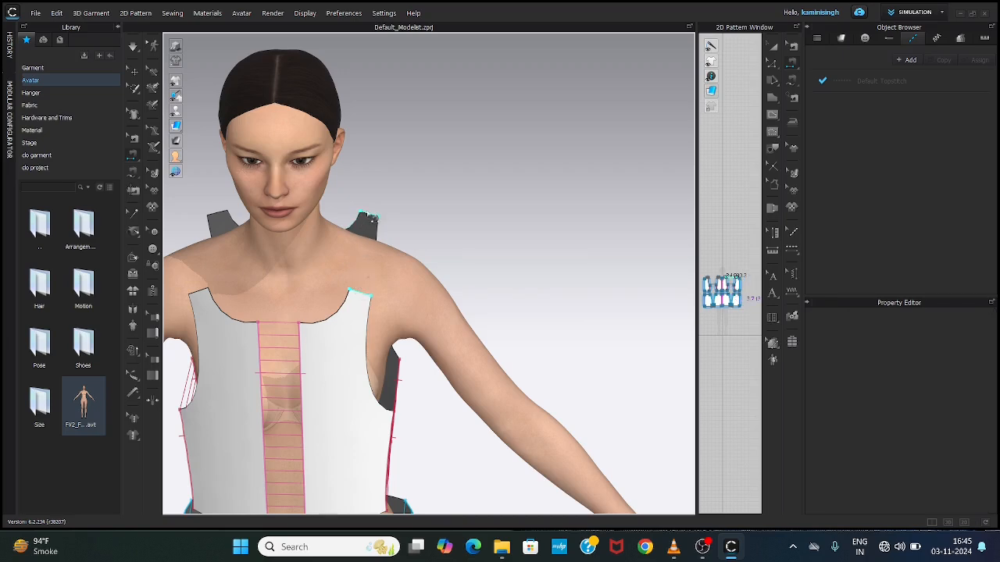
click(374, 219)
key(2)
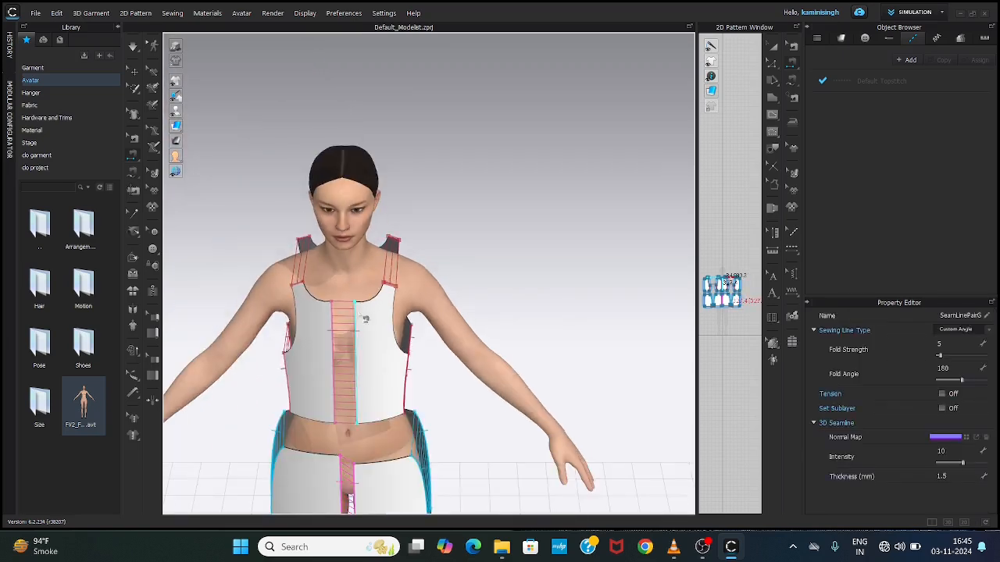
Step: Run the simulation so the sewn bodice and skirt pieces close up and drape on the avatar
scroll(378, 217, down, 1)
scroll(378, 217, up, 1)
scroll(378, 217, down, 1)
mouse_move(402, 314)
middle_down()
mouse_move(413, 265)
mouse_move(396, 311)
middle_up()
right_drag(397, 310, 400, 289)
scroll(406, 291, down, 3)
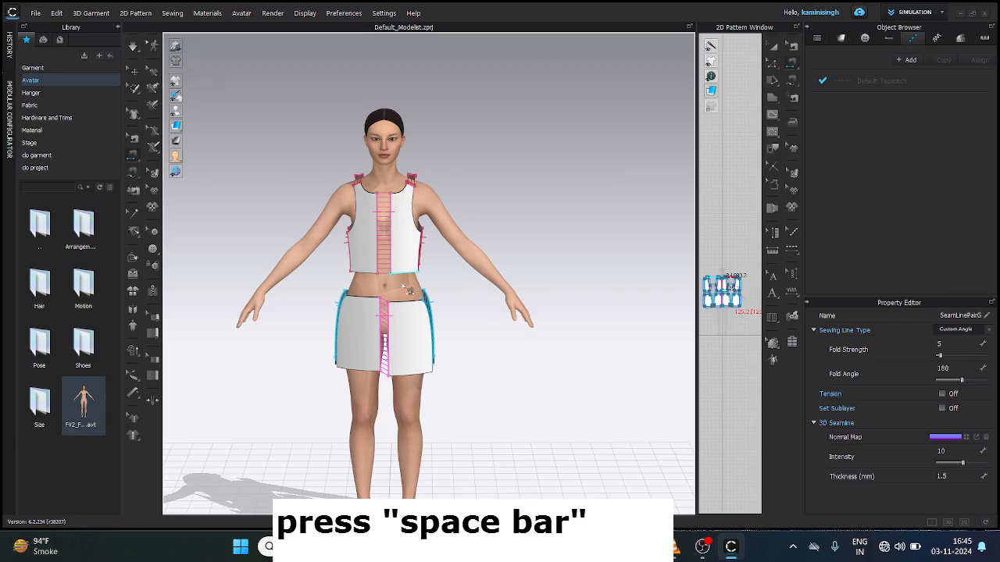
key(space)
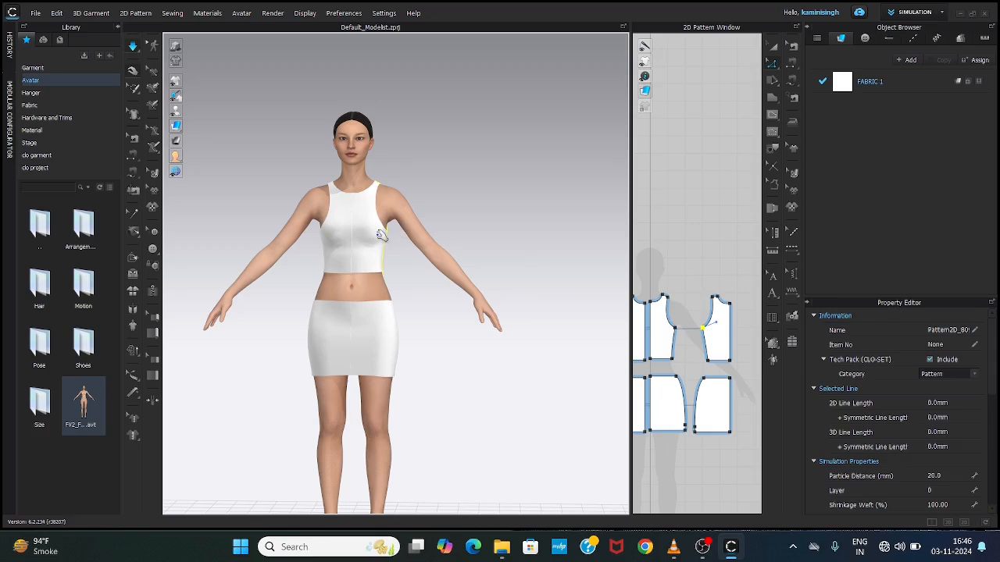
Step: Tug the draped bodice outward at both underarms and along its side during simulation to settle the fit
scroll(381, 228, up, 5)
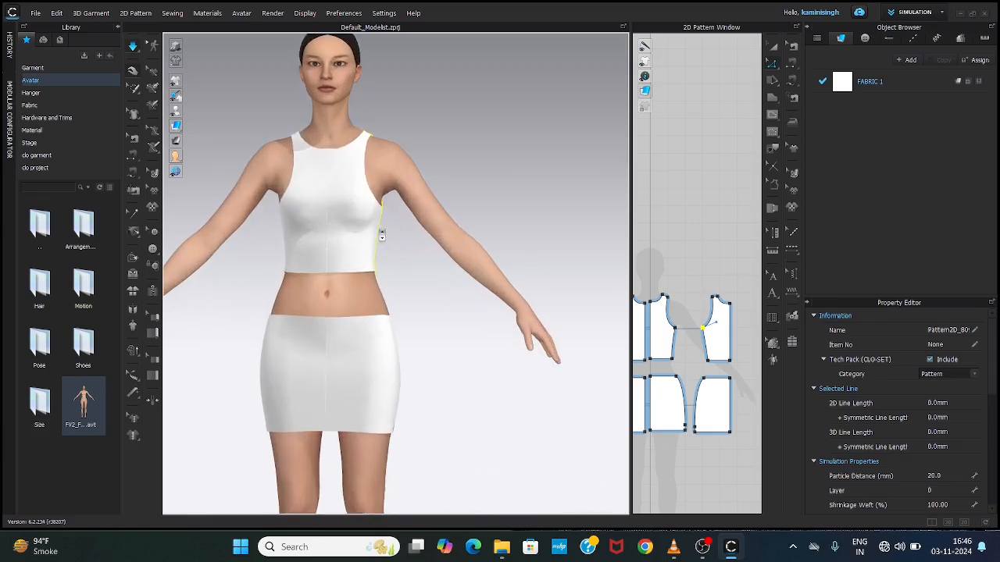
click(368, 185)
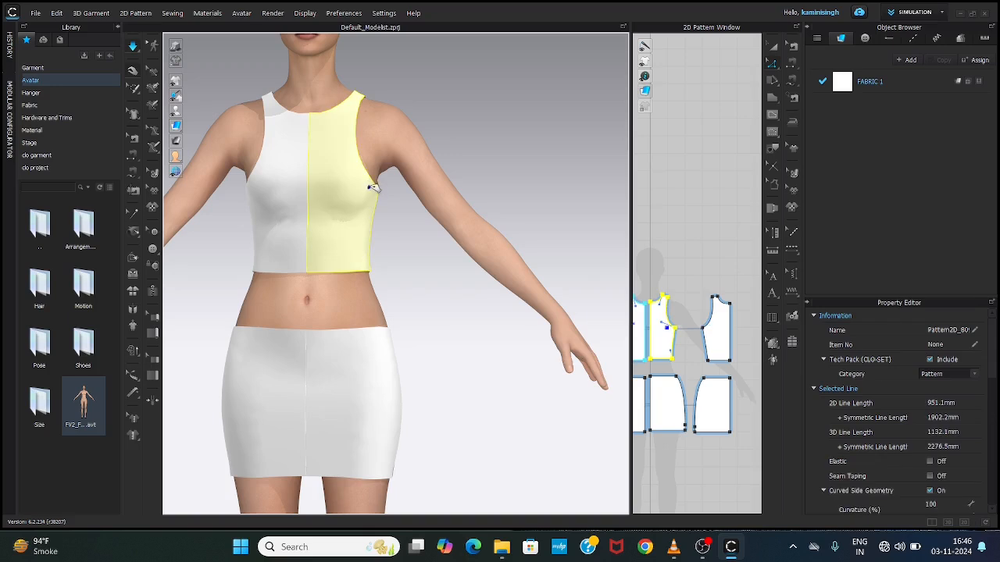
drag(345, 205, 403, 190)
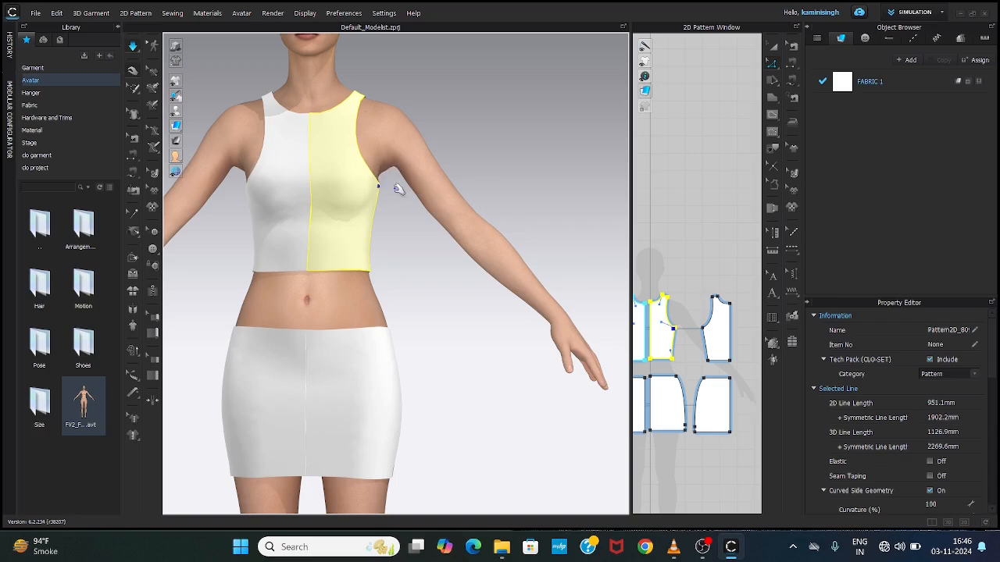
drag(249, 187, 206, 182)
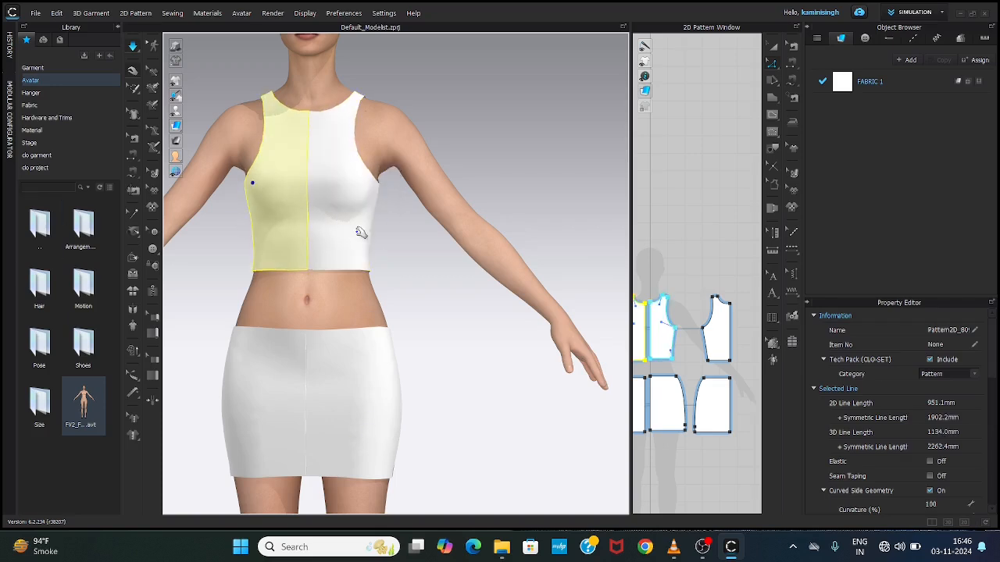
right_drag(432, 242, 212, 187)
click(209, 188)
right_drag(217, 240, 406, 218)
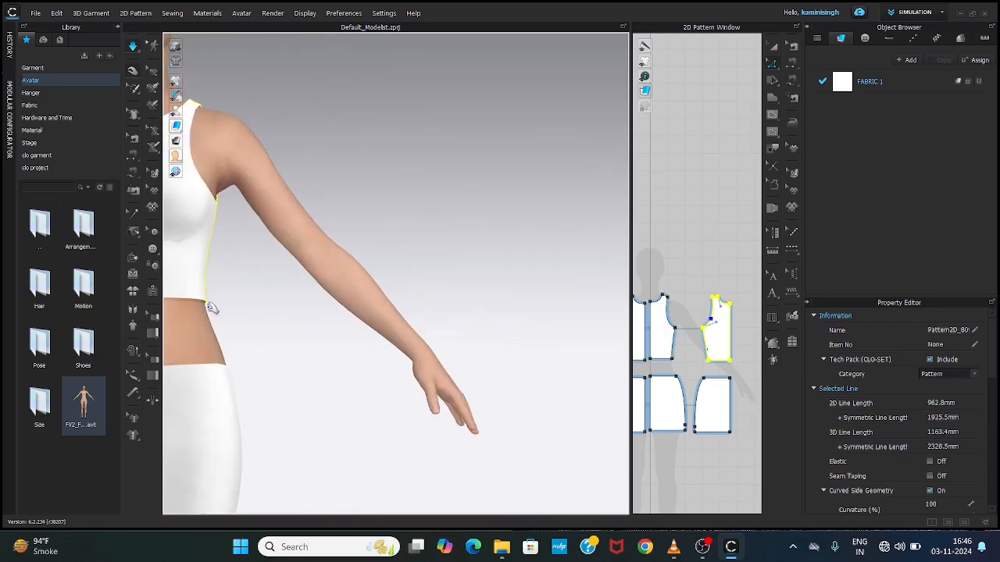
middle_drag(212, 308, 381, 248)
scroll(378, 246, down, 5)
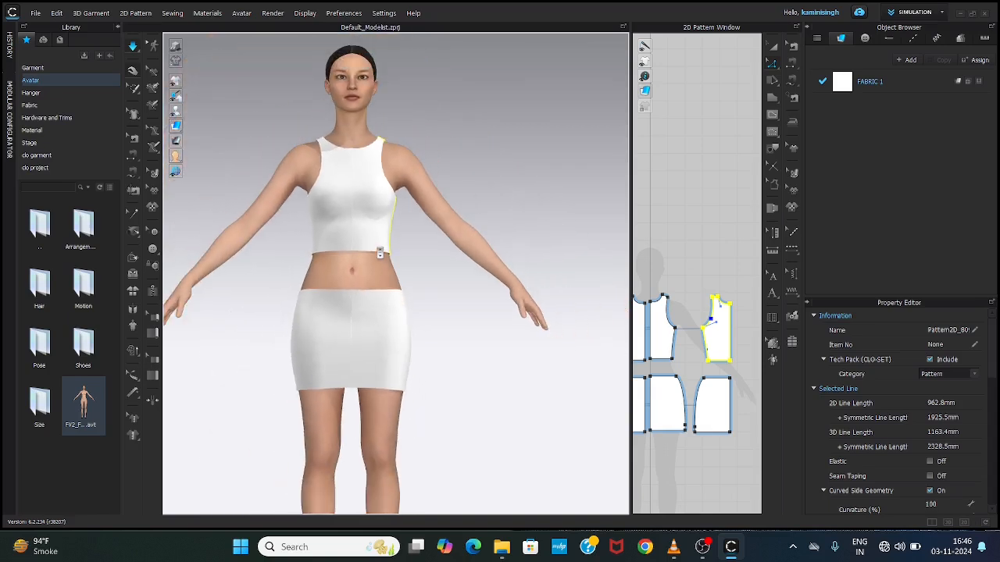
Step: Pull the front skirt's waist edge upward at both sides and the centre to level it on the avatar
click(310, 293)
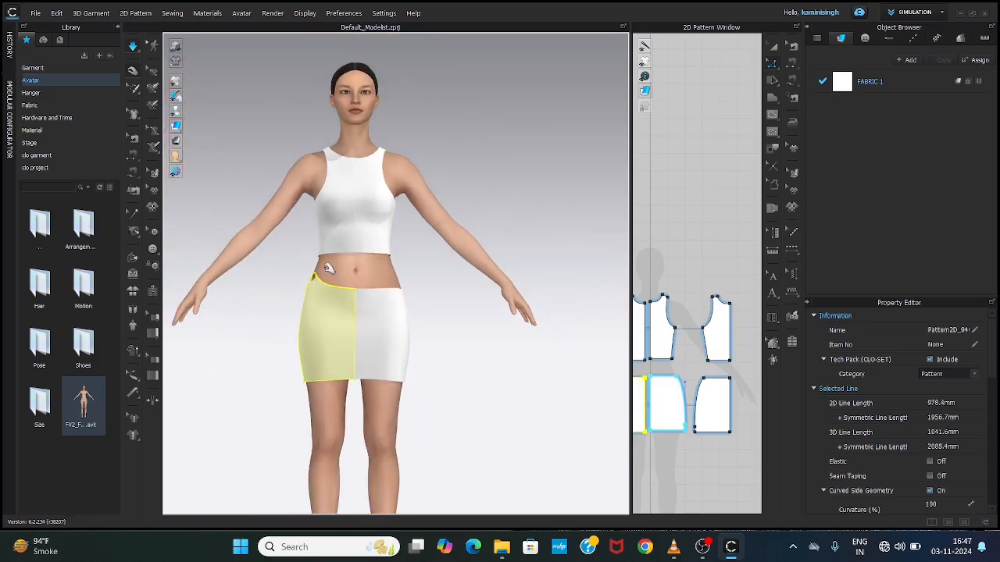
click(400, 290)
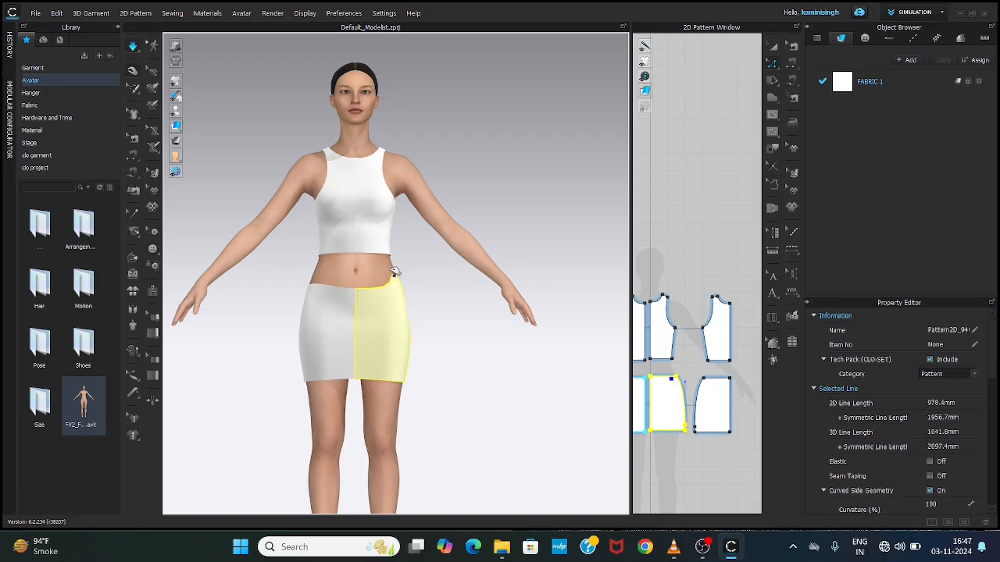
click(311, 290)
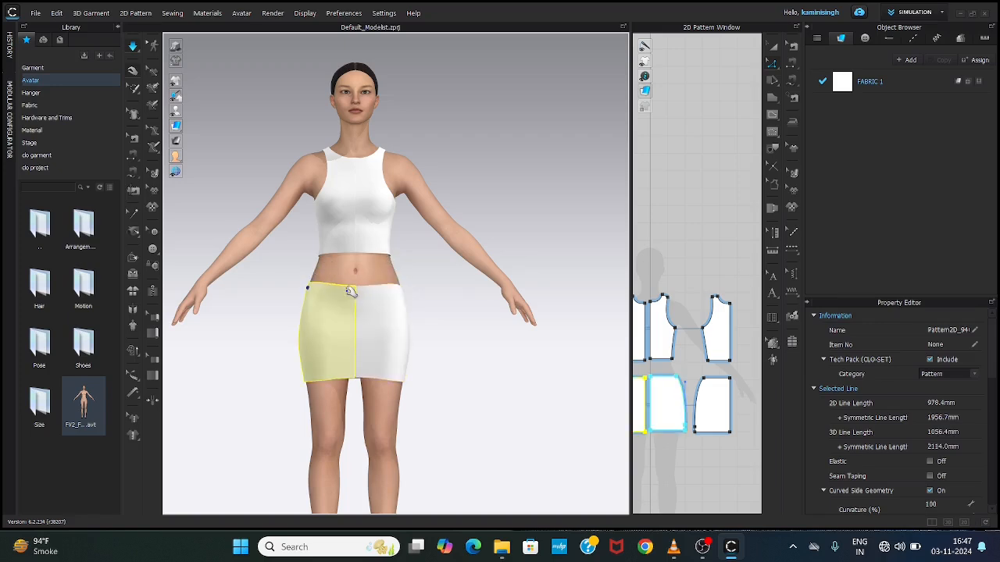
drag(354, 292, 357, 266)
drag(401, 290, 390, 269)
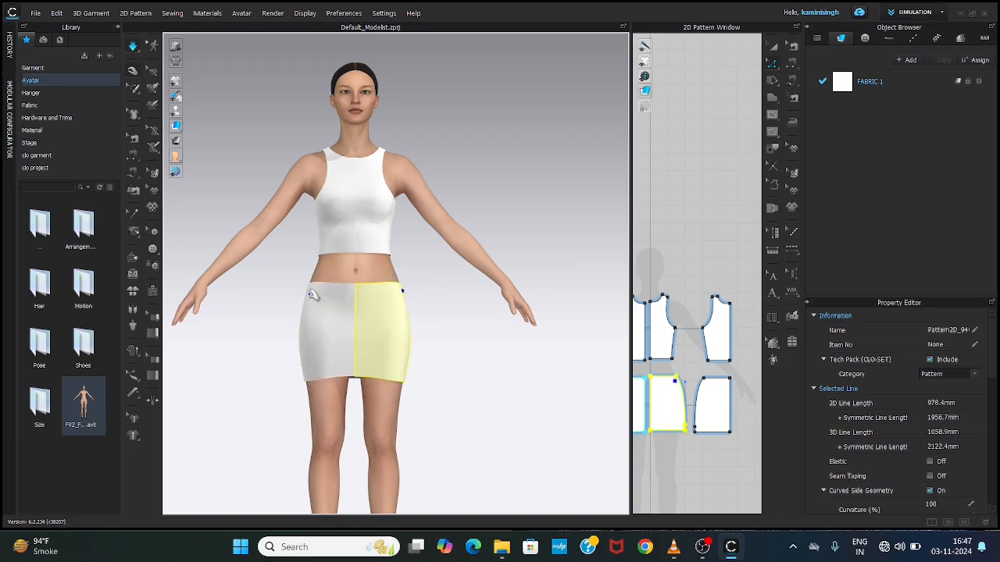
drag(311, 291, 322, 271)
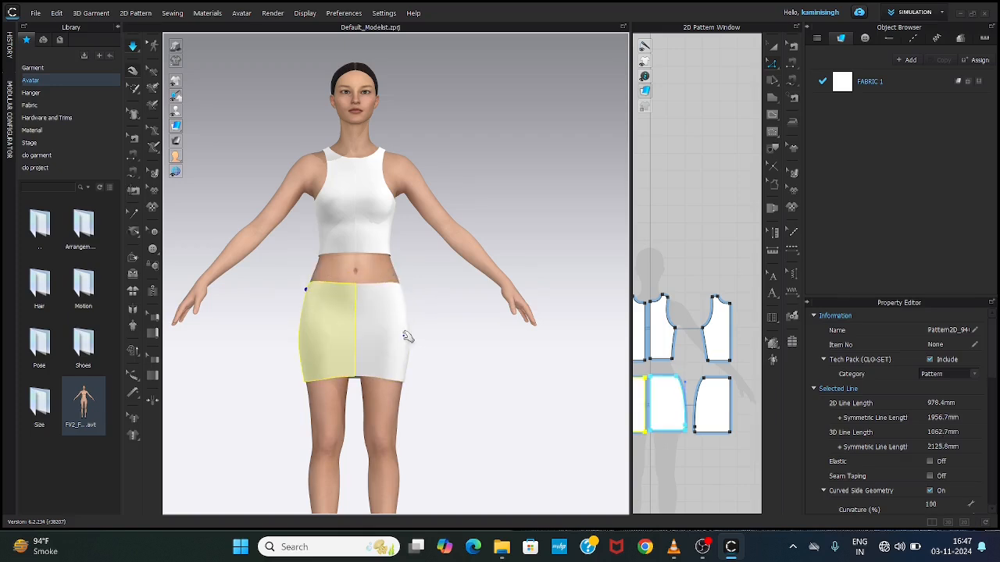
Step: Pull the back skirt's waist edge upward at the centre and both sides to level it with the front
right_drag(411, 340, 283, 331)
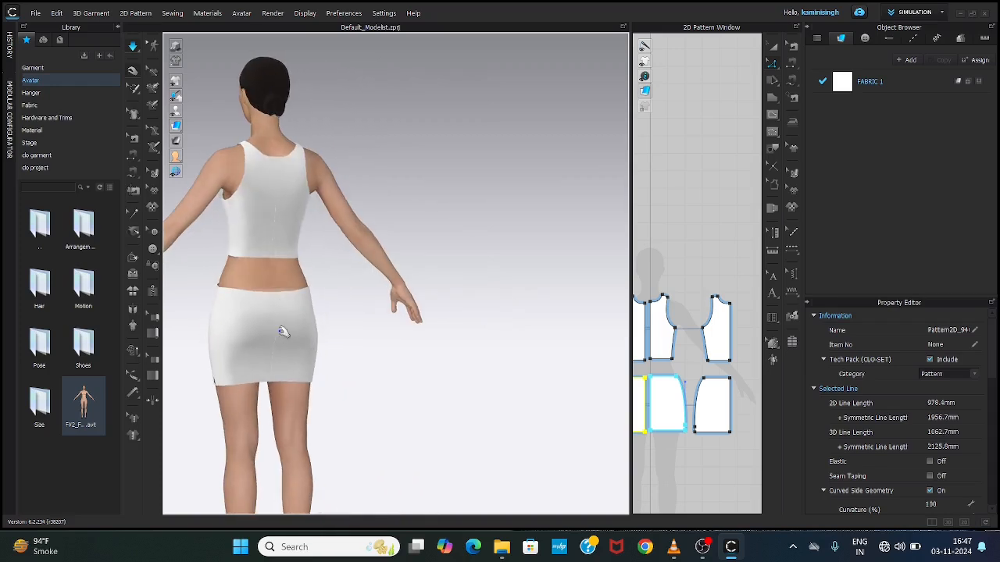
drag(275, 294, 280, 262)
click(234, 293)
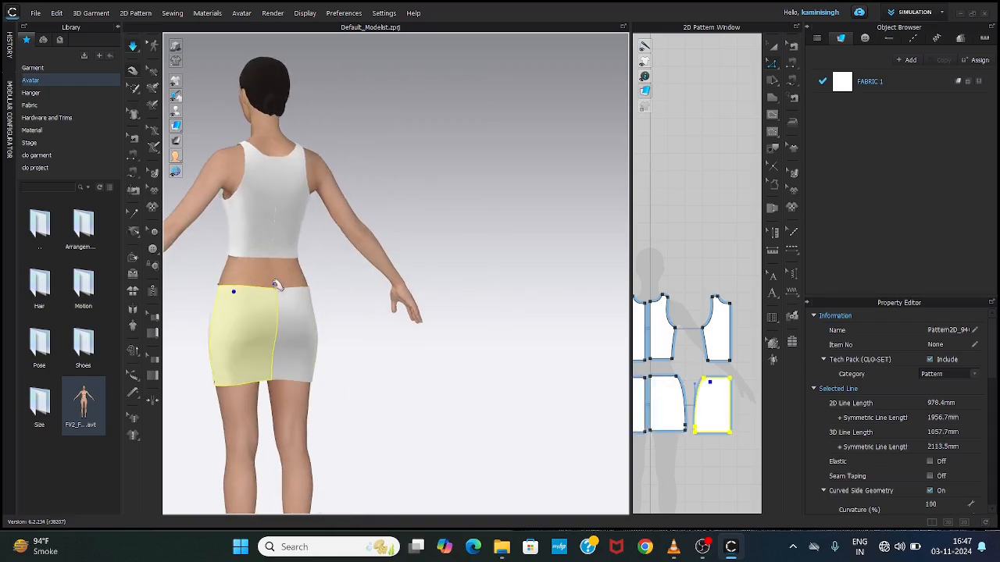
click(307, 294)
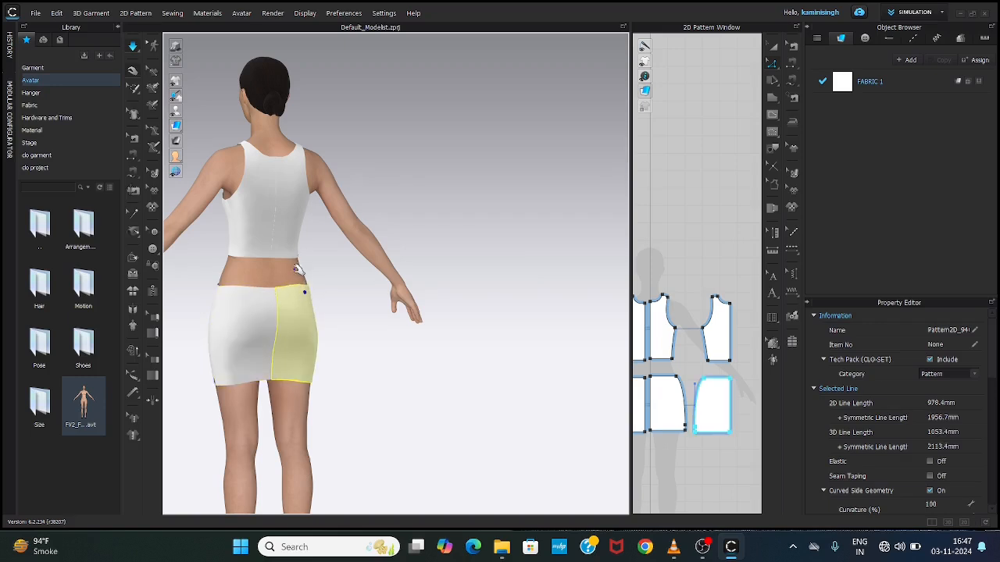
click(276, 295)
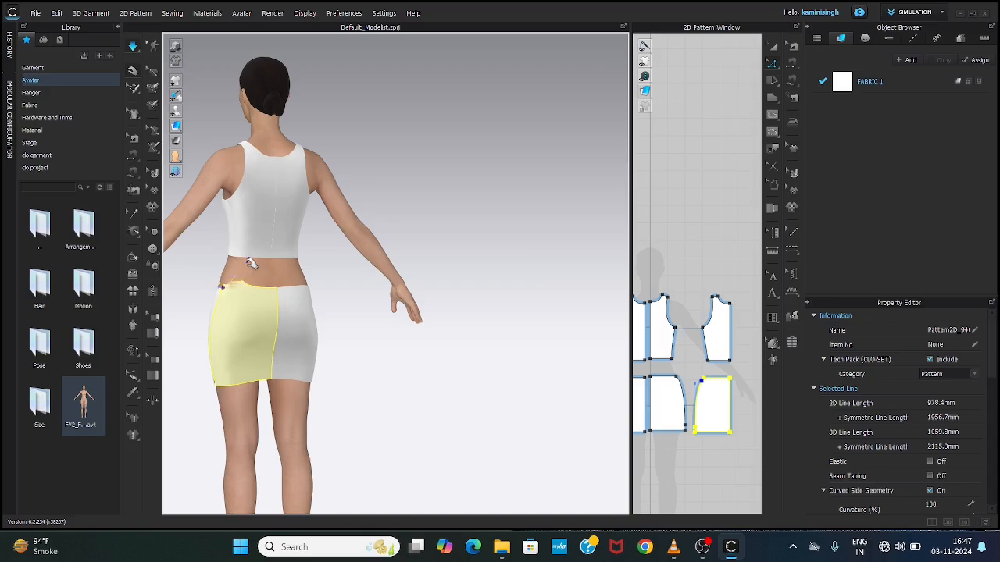
click(219, 291)
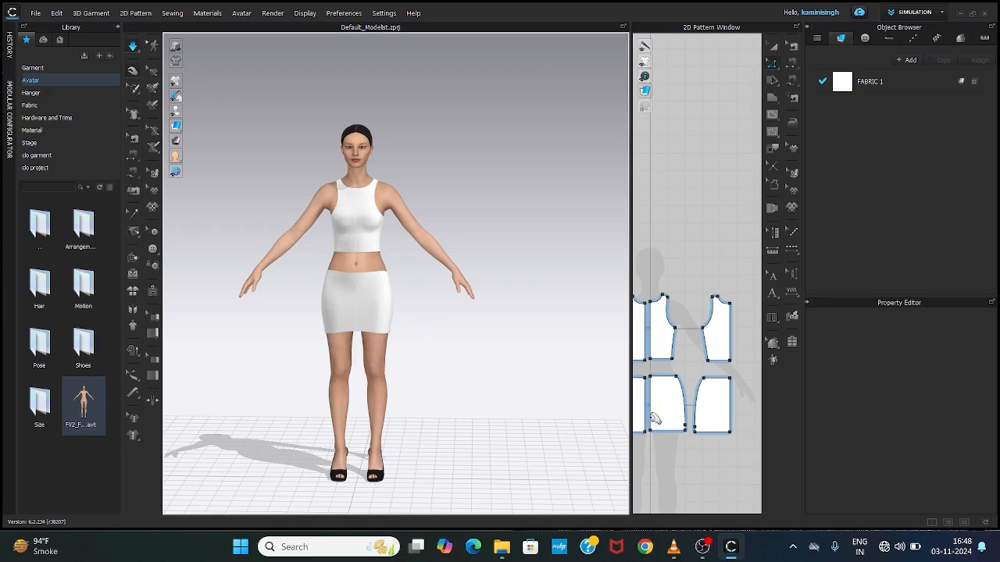
Step: Draw a flared panel with a curved hem below the front half-skirt, about 200 mm wide on top with a slanted side of about 196 mm
drag(634, 404, 305, 364)
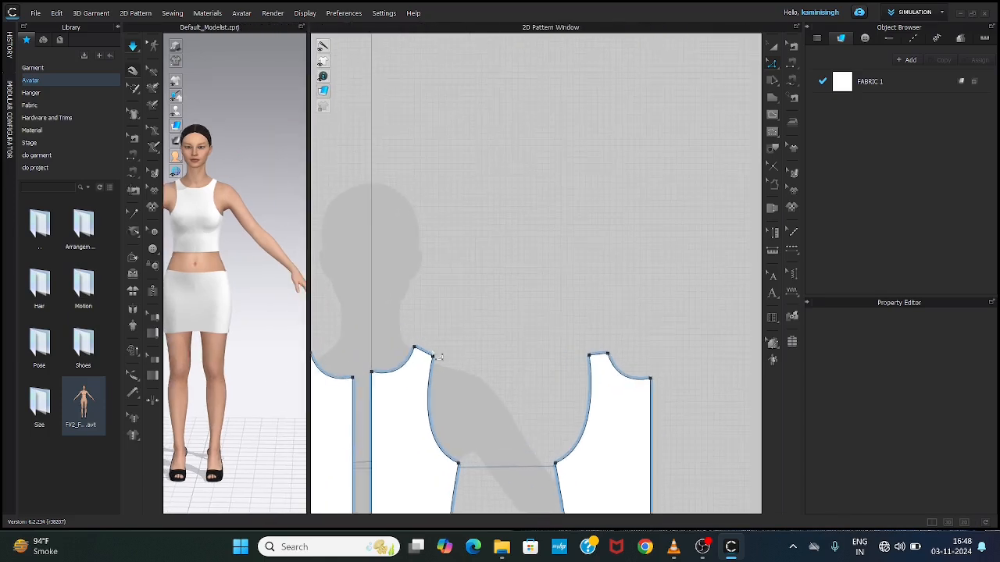
scroll(441, 358, down, 6)
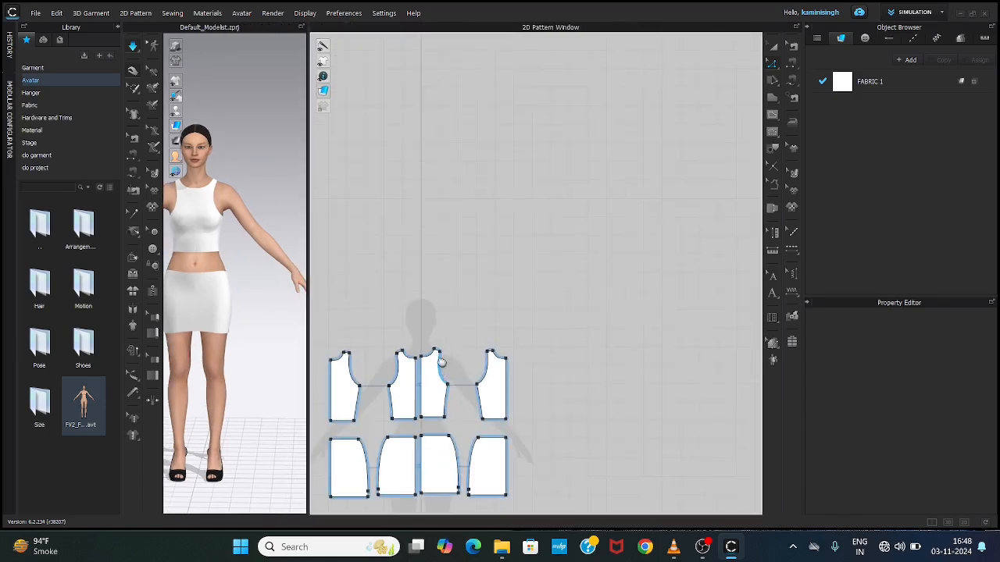
scroll(443, 370, down, 2)
middle_drag(444, 371, 442, 267)
scroll(404, 380, up, 5)
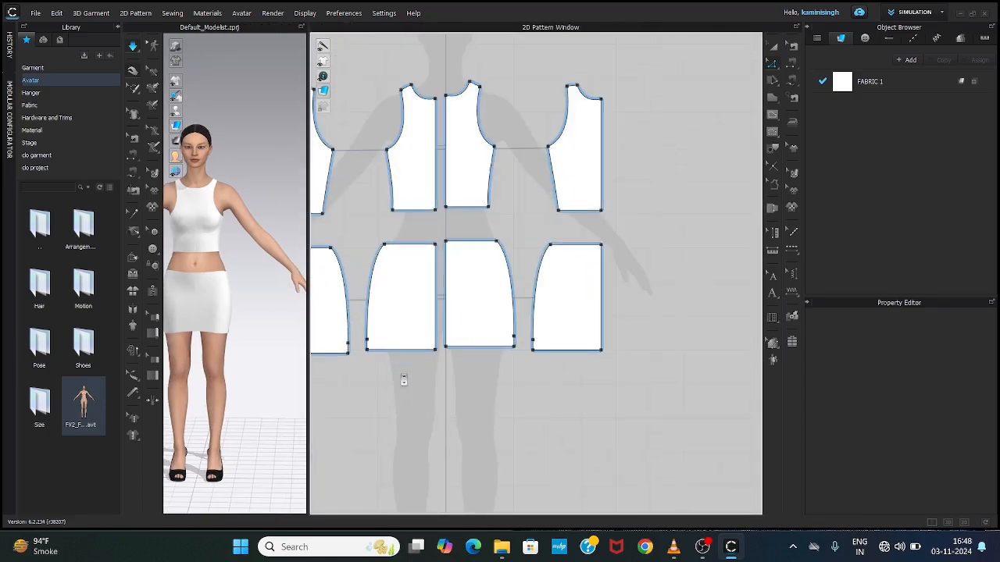
middle_drag(461, 308, 554, 282)
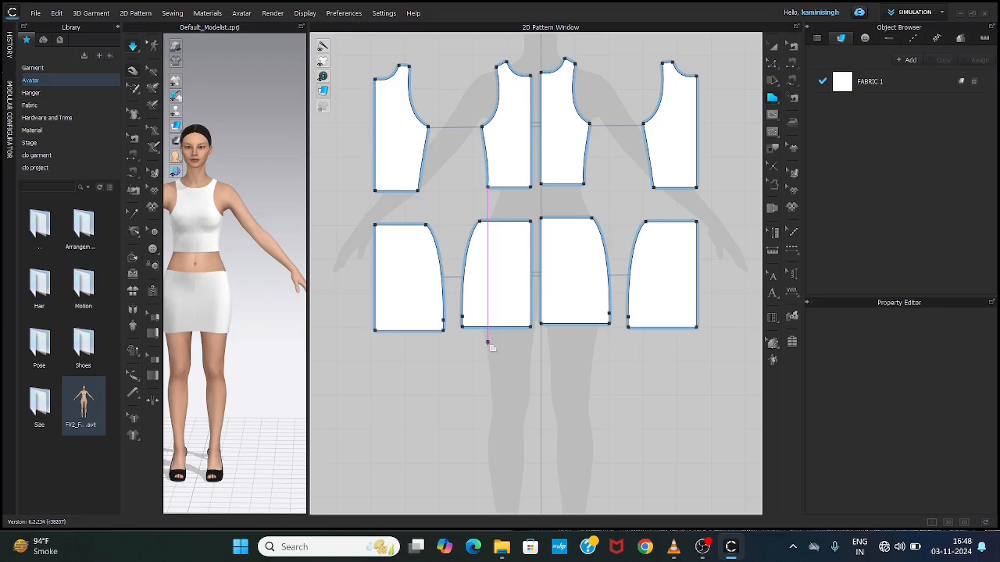
click(541, 334)
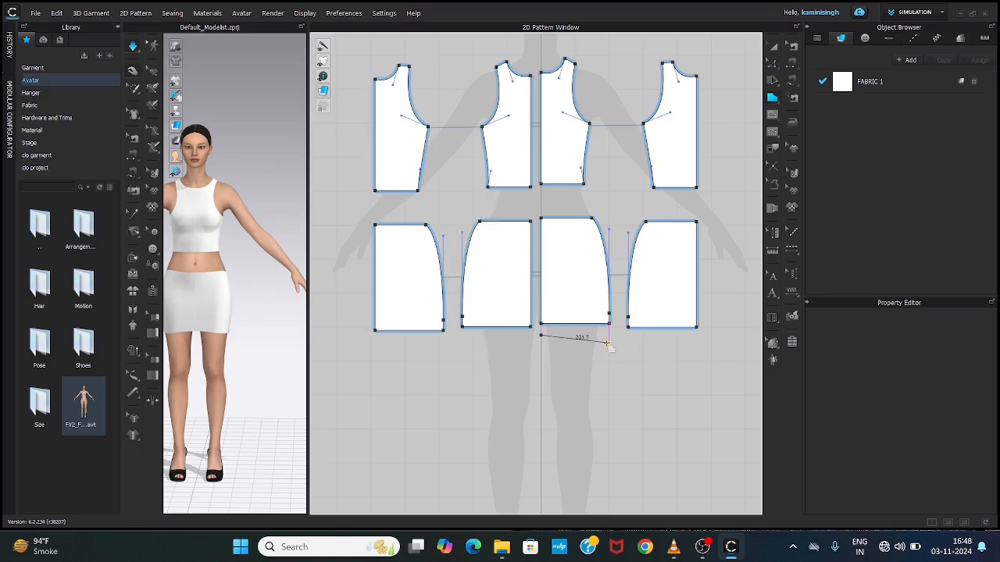
click(610, 334)
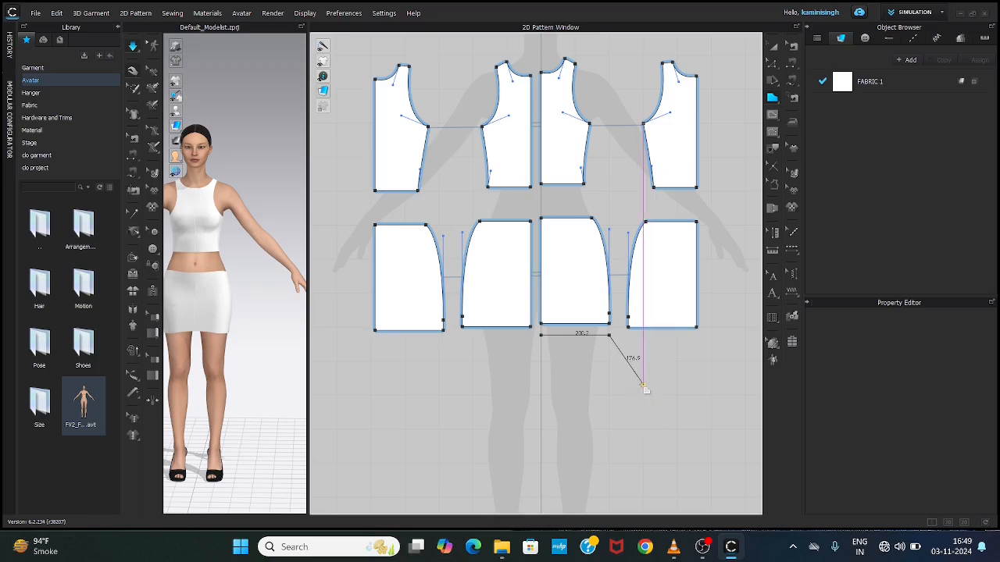
click(645, 391)
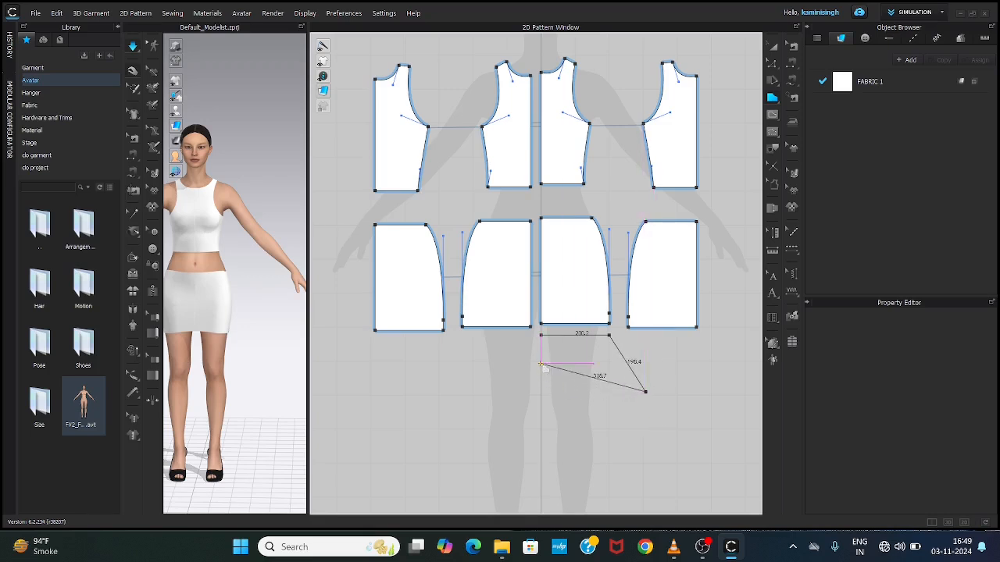
drag(540, 363, 496, 326)
click(540, 363)
click(540, 334)
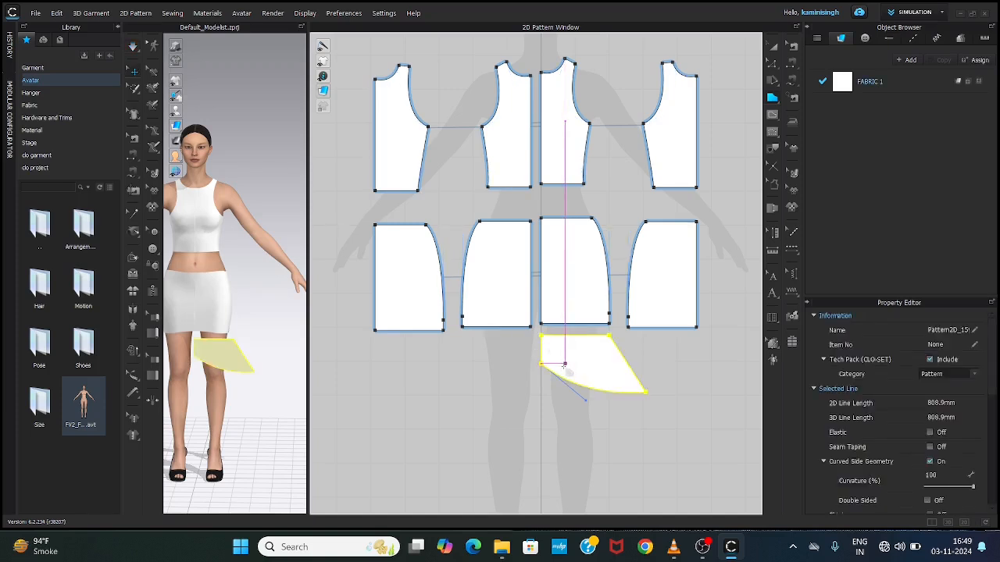
Step: Paste a mirrored copy of the flared panel beside it, below the outer back half-skirt
key(a)
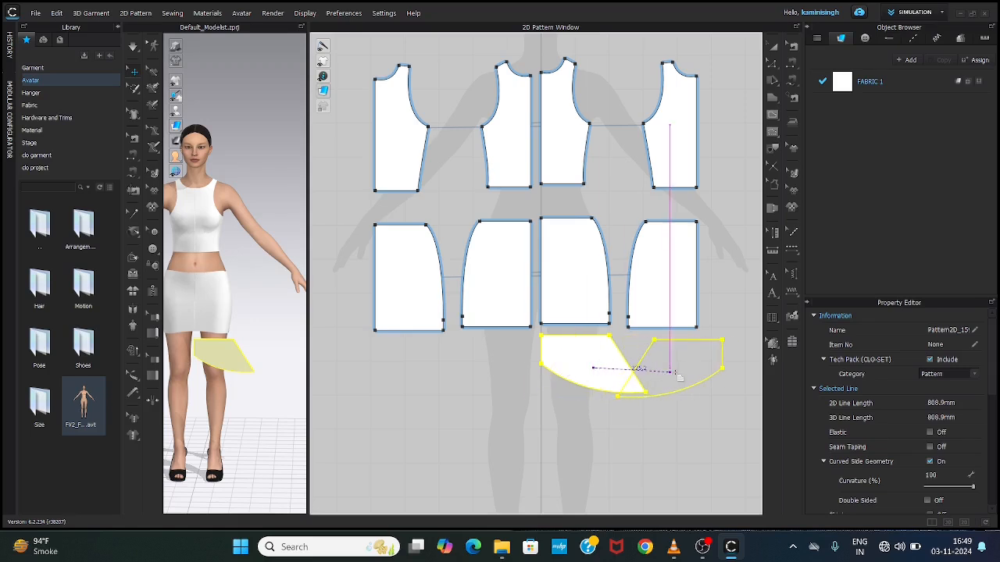
click(710, 370)
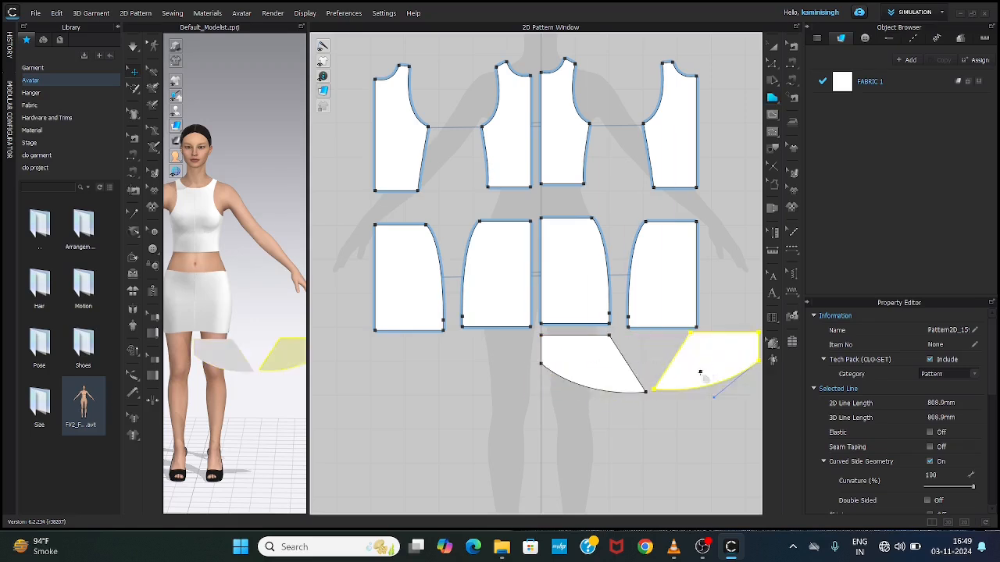
Step: Create linked symmetric copies of both flared panels and place them level with the originals, across the centre line
key(a)
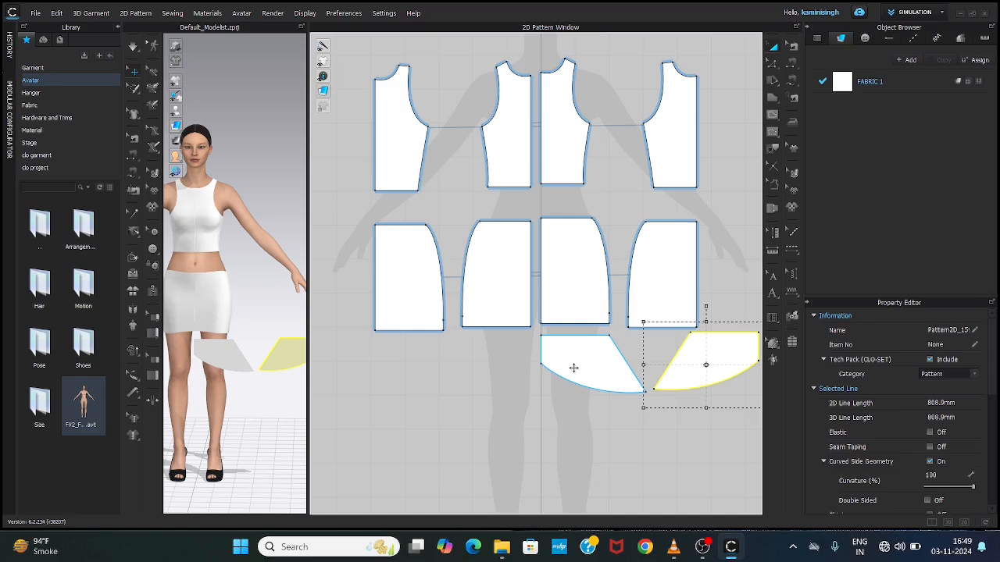
click(540, 333)
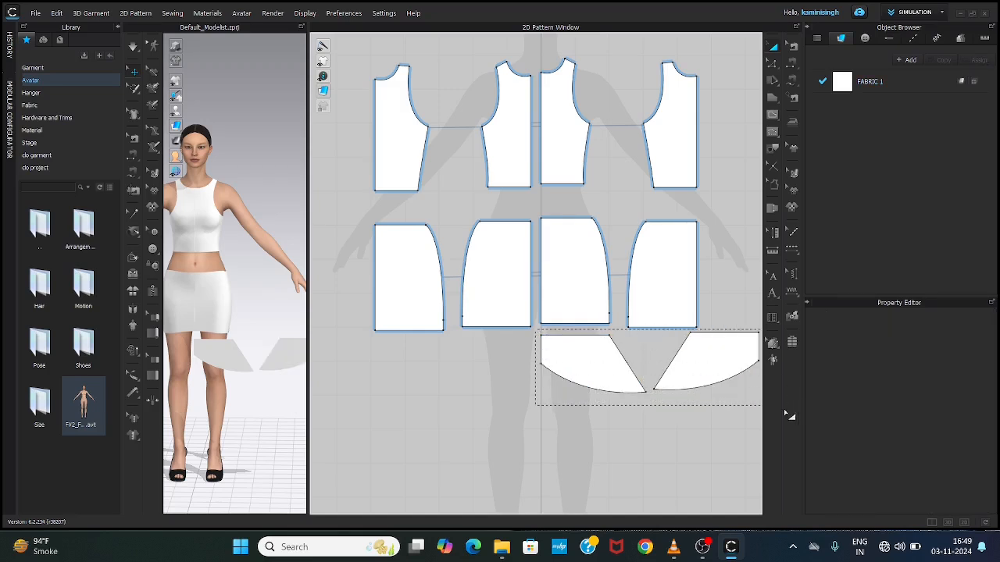
drag(785, 410, 782, 410)
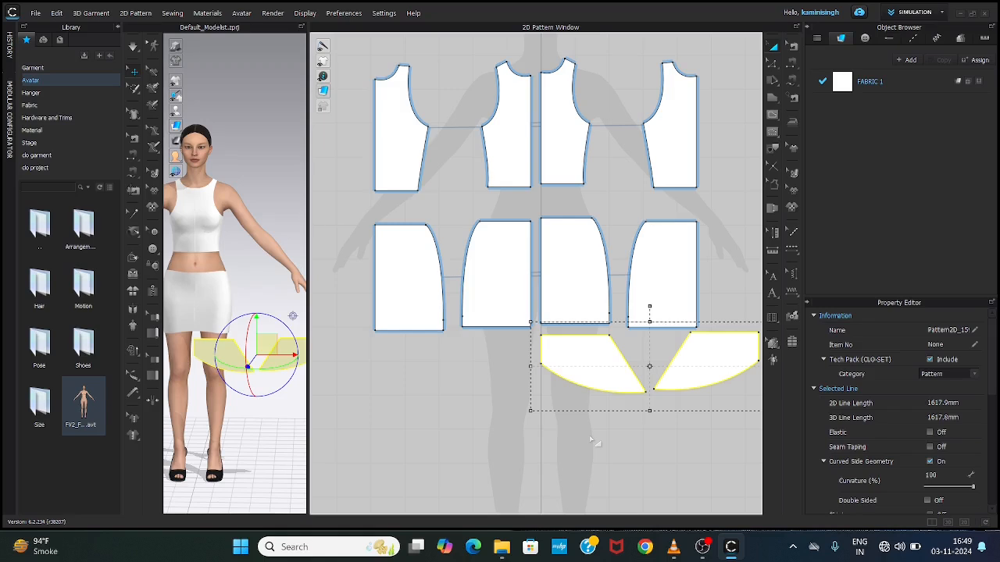
key(ctrl+r)
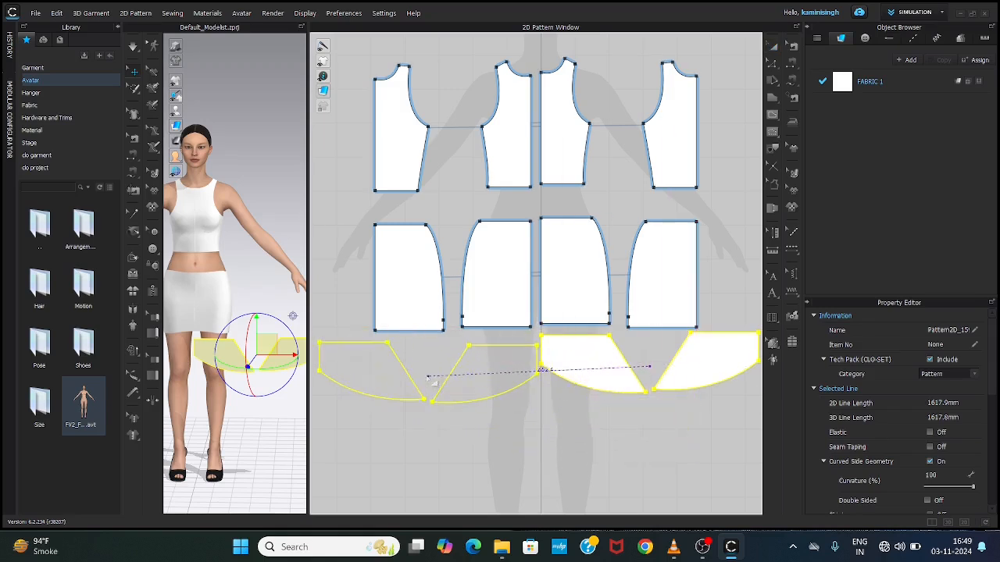
click(434, 373)
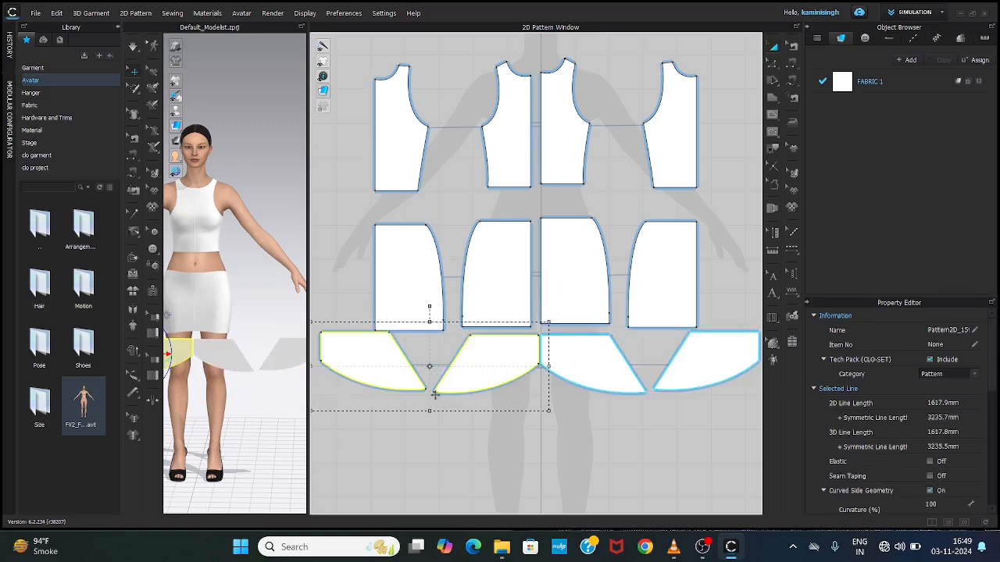
Step: Enlarge the 3D view and display the avatar's arrangement points
drag(309, 369, 719, 388)
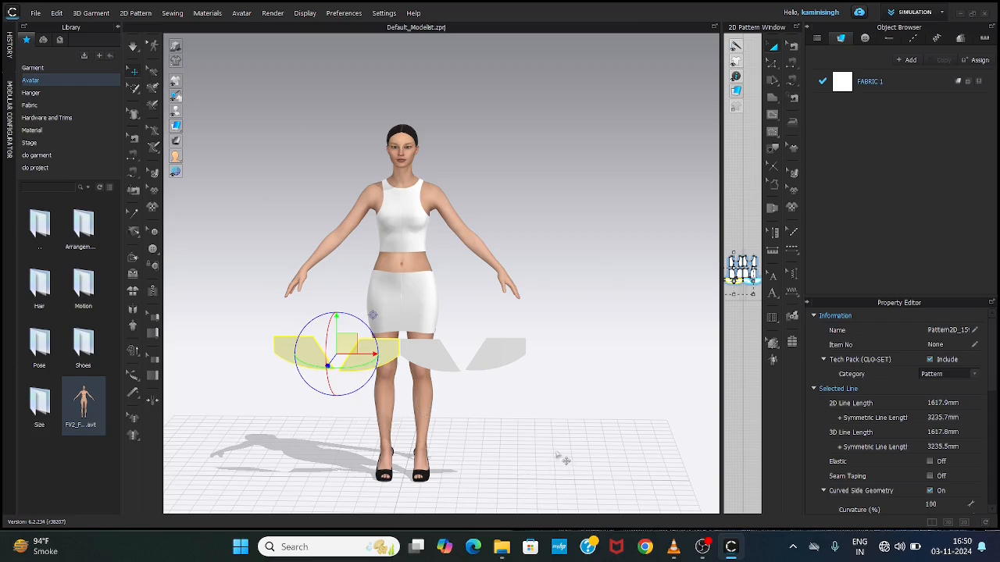
key(shift+f)
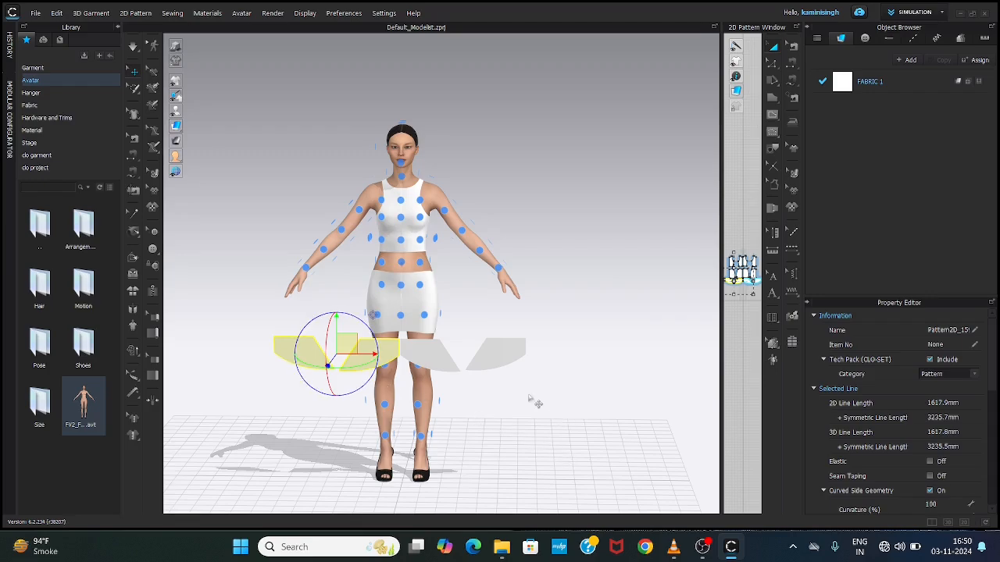
Step: Try arranging the two outer flared panels behind the avatar's knees with a rear leg arrangement point
right_drag(536, 402, 356, 379)
click(315, 352)
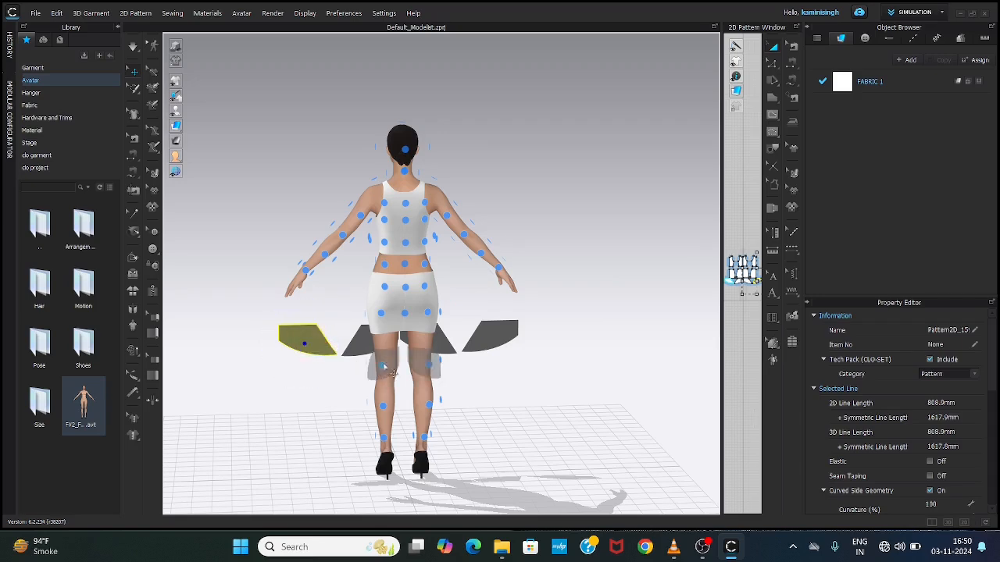
click(383, 366)
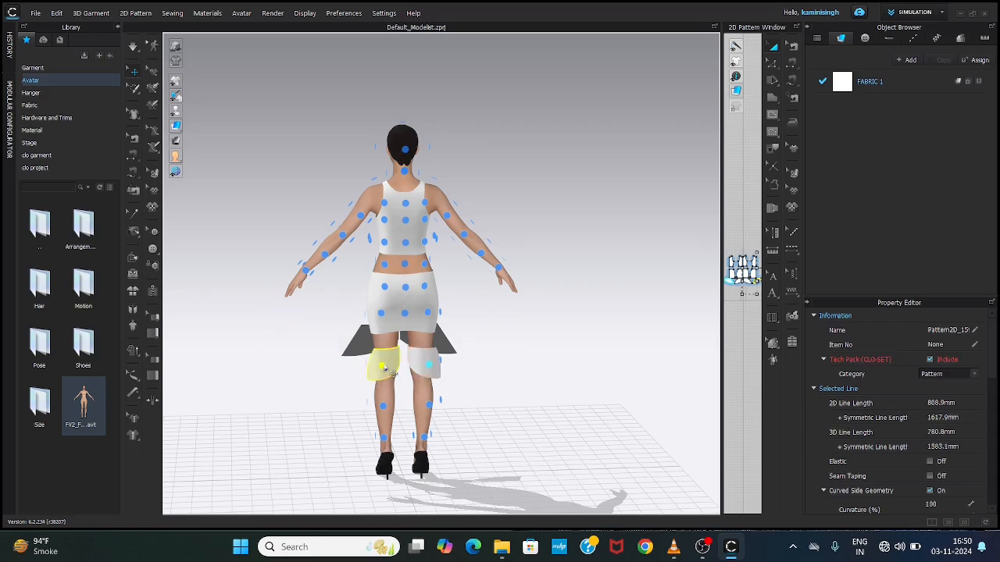
Step: Shift the two inner flared panels outward and try arranging them over the knees with a front leg arrangement point
right_drag(303, 378, 553, 395)
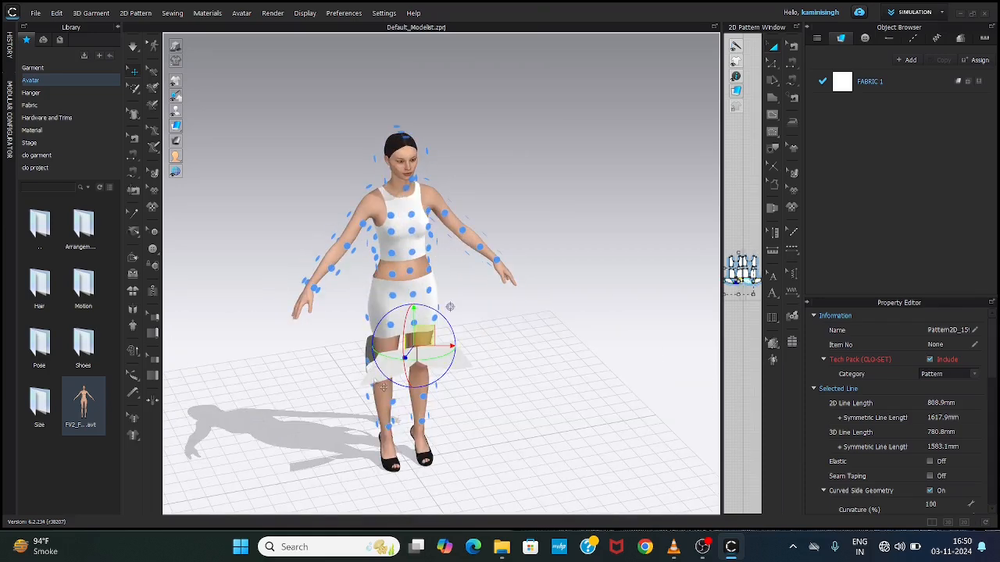
drag(376, 384, 294, 381)
click(441, 360)
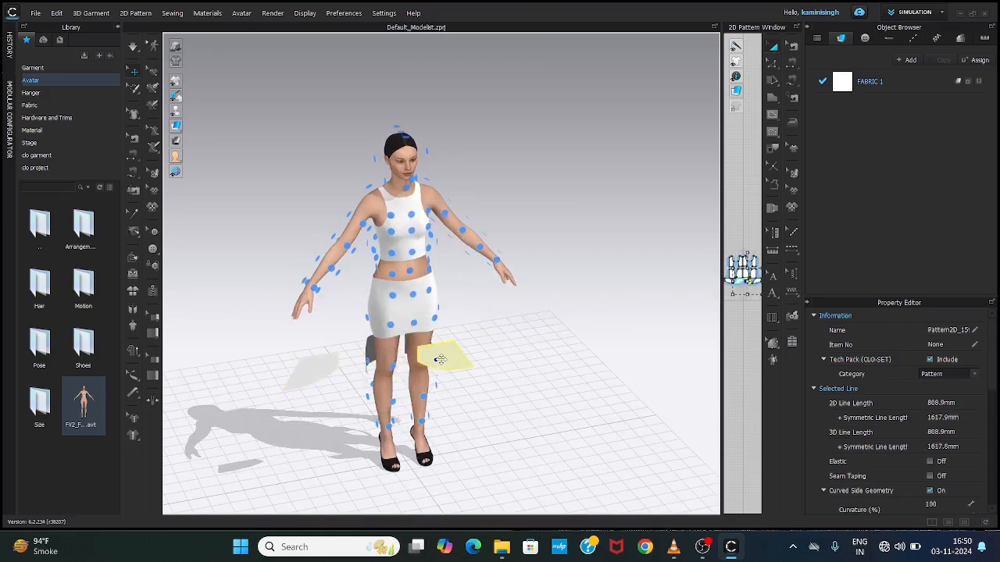
drag(440, 359, 504, 357)
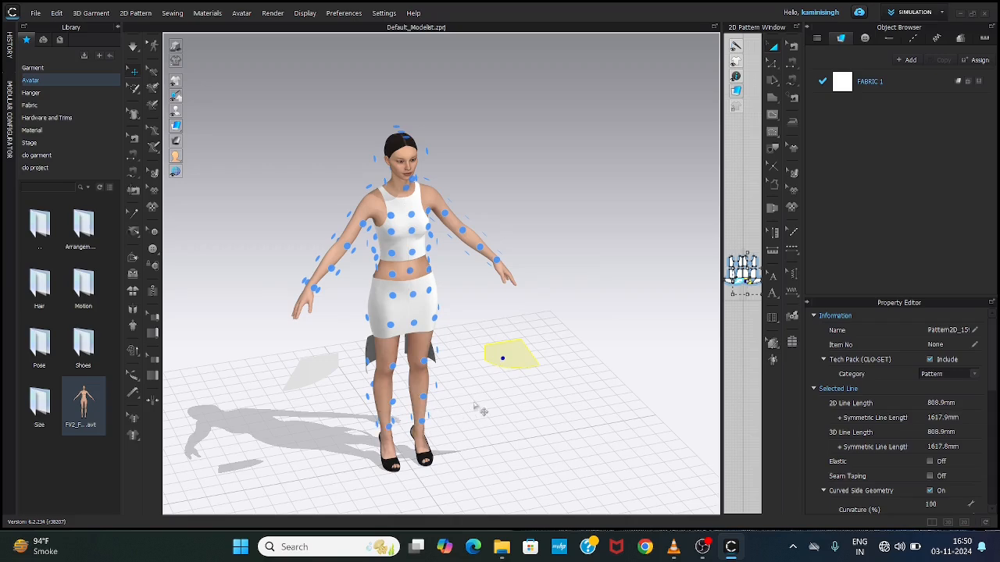
scroll(428, 380, up, 2)
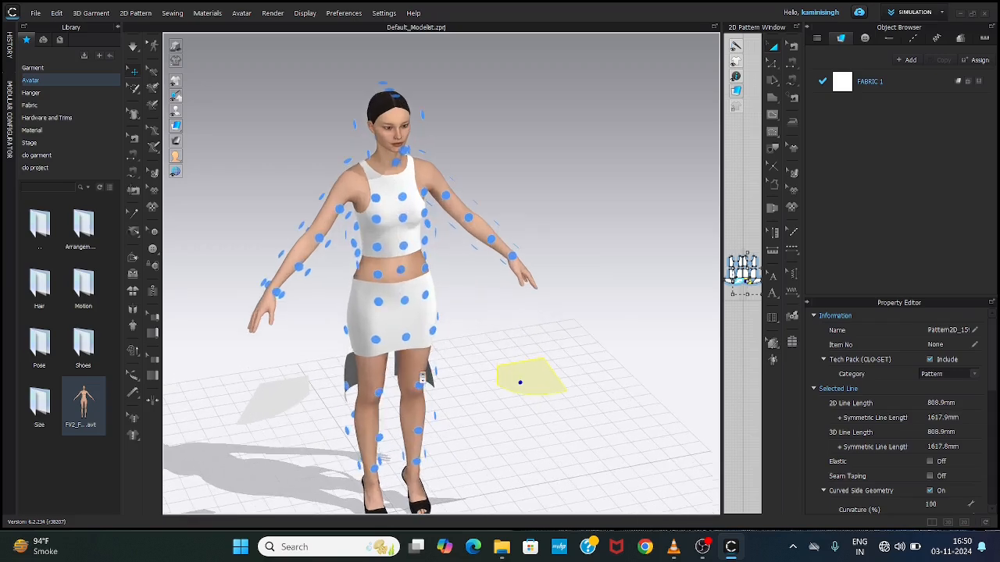
click(421, 384)
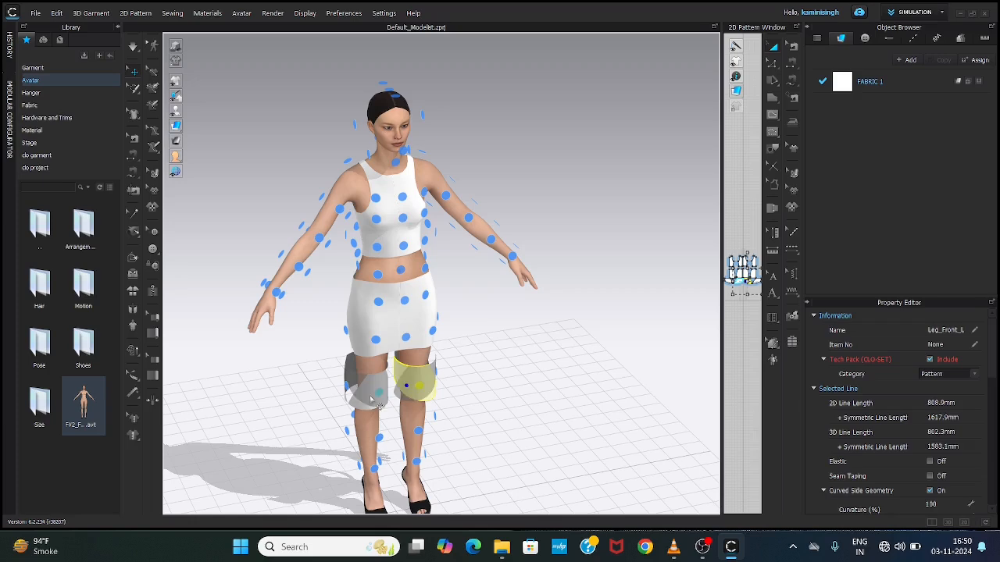
Step: Examine from the front and back how the flared panels wrap around the avatar's legs
click(486, 397)
key(2)
scroll(534, 334, up, 3)
scroll(534, 334, down, 5)
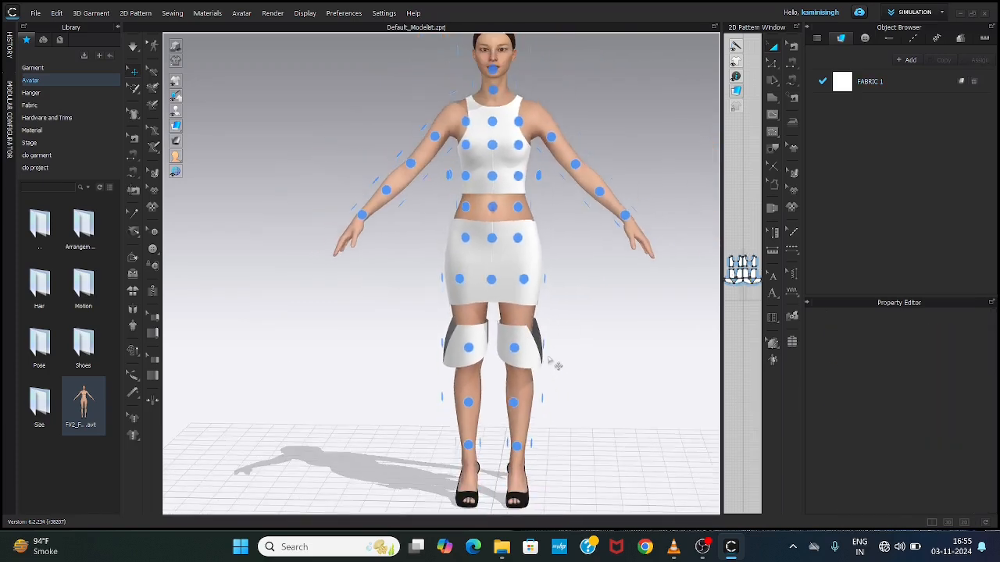
right_drag(587, 348, 469, 349)
key(8)
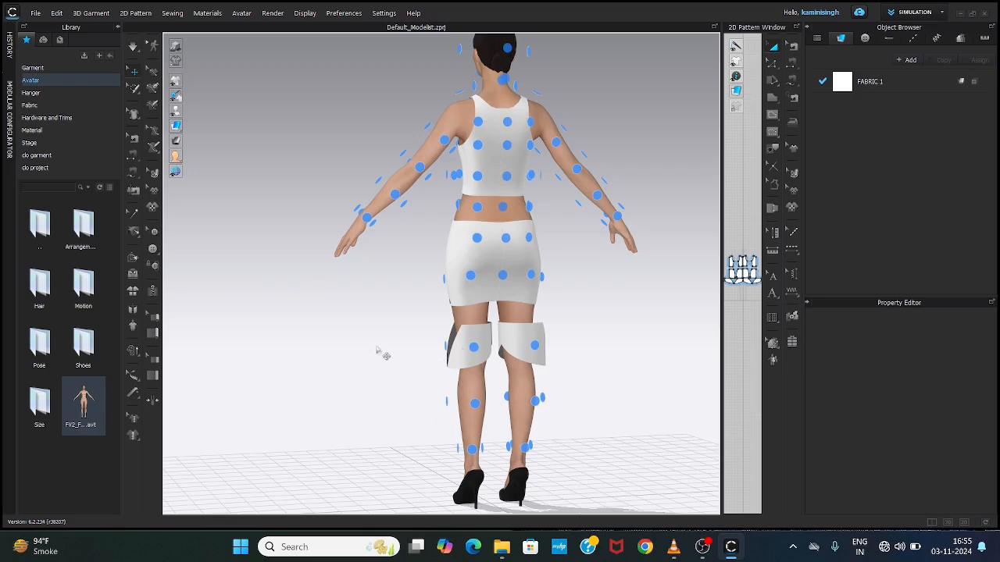
right_drag(384, 344, 509, 369)
key(2)
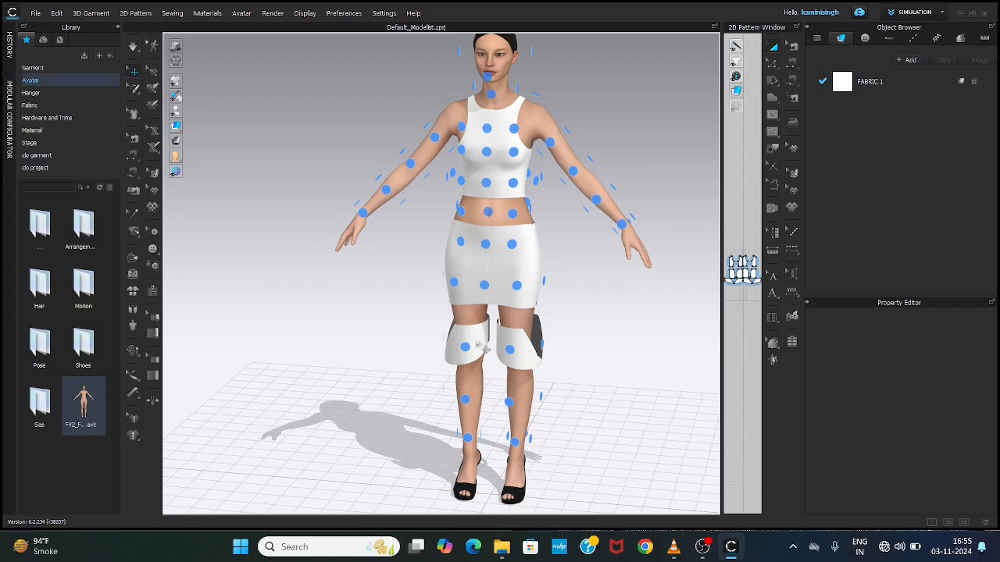
Step: Undo the arrangement-point placement and shifting of the flared panels around the knees
click(482, 346)
key(ctrl+z)
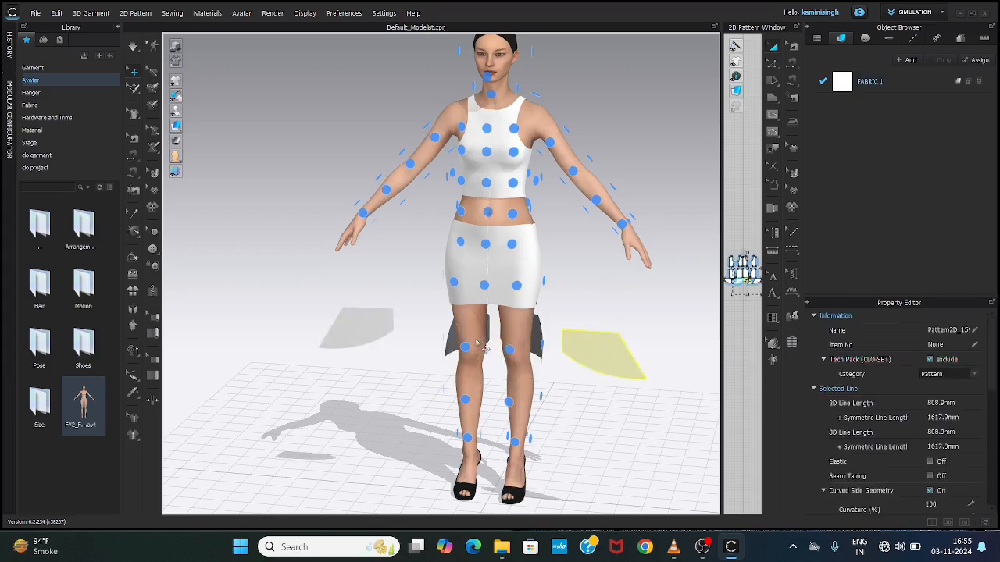
key(ctrl+z)
key(ctrl+z)
key(ctrl+z)
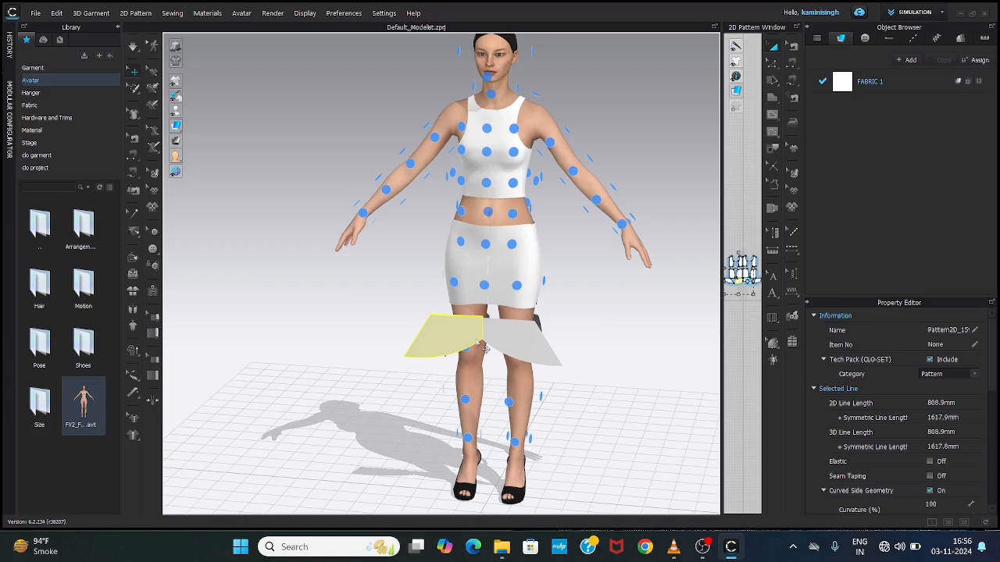
key(ctrl+z)
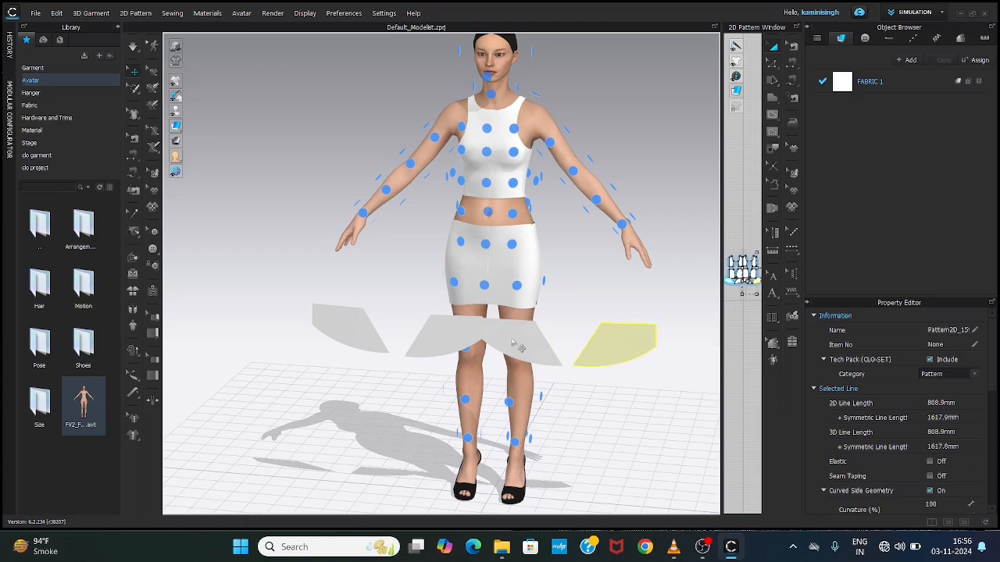
Step: Move the inner flared panel on the avatar's left side backward, closer to the front of the legs
click(512, 341)
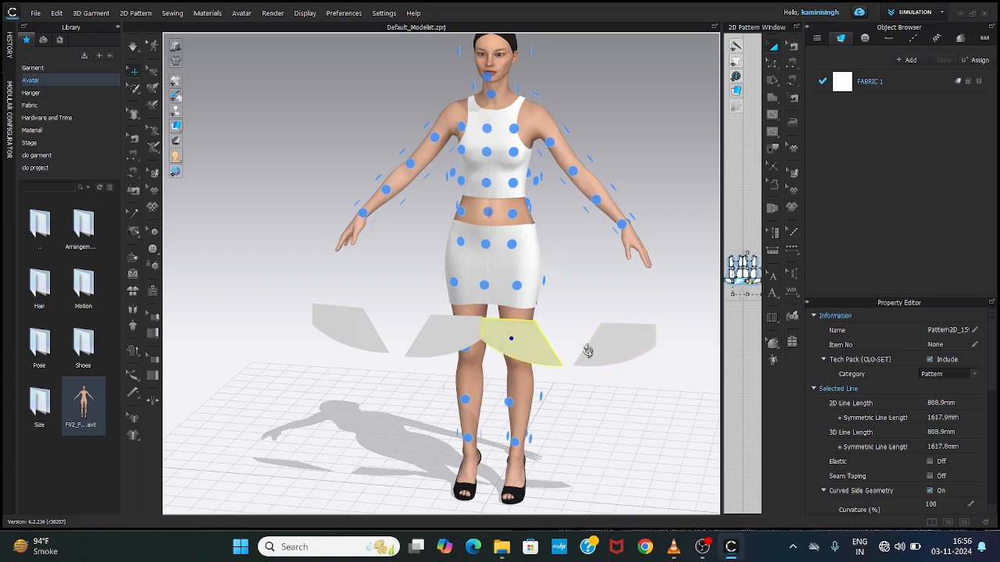
right_drag(588, 351, 558, 350)
right_drag(619, 358, 529, 357)
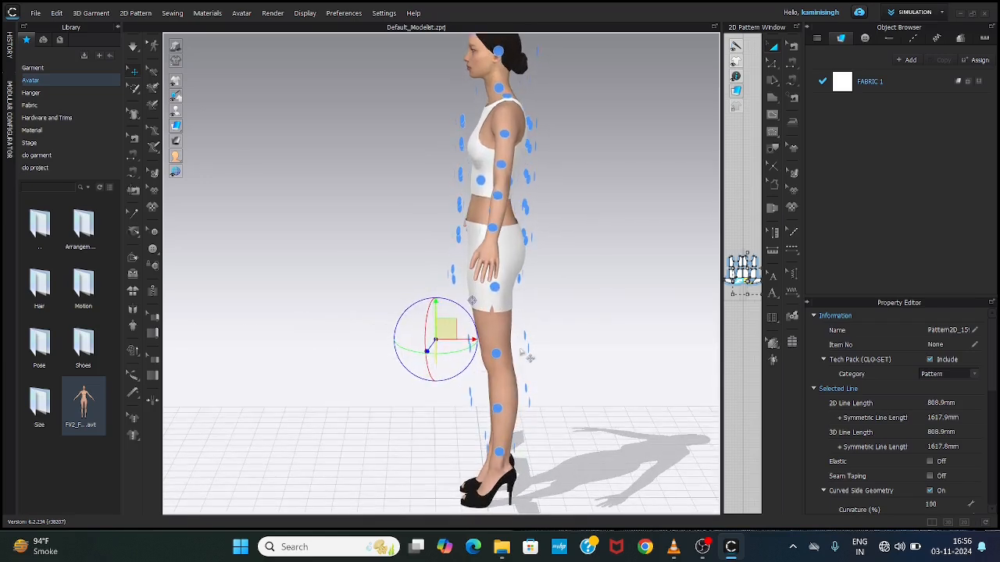
drag(449, 344, 478, 341)
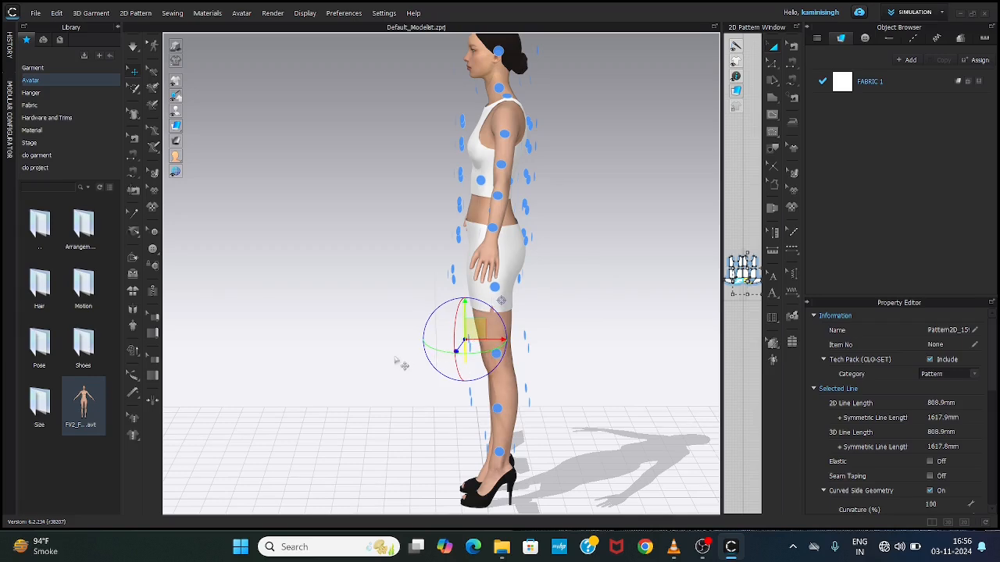
Step: Move the inner flared panel on the avatar's right side backward to line up with its counterpart in front of the legs
right_drag(392, 356, 560, 370)
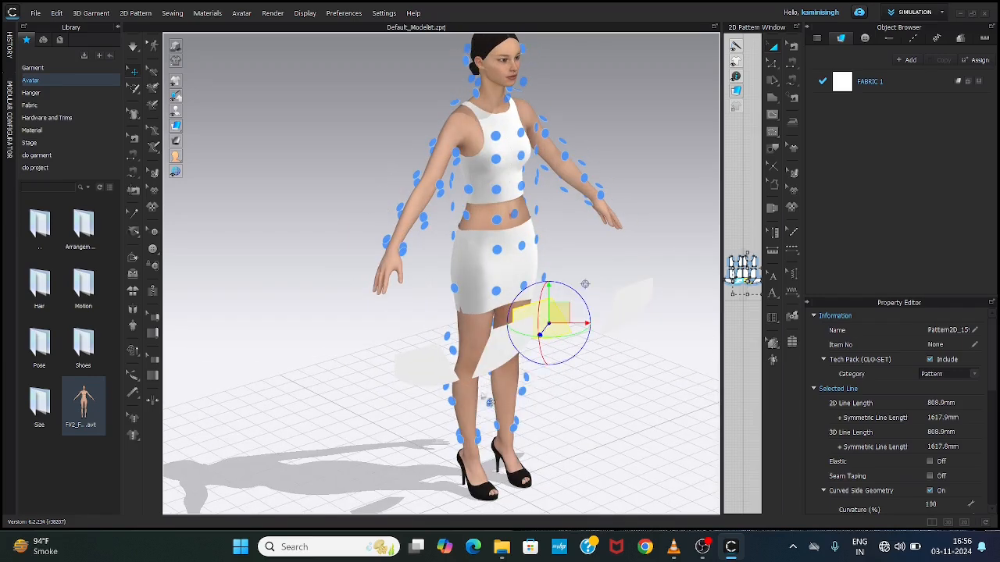
drag(585, 285, 528, 316)
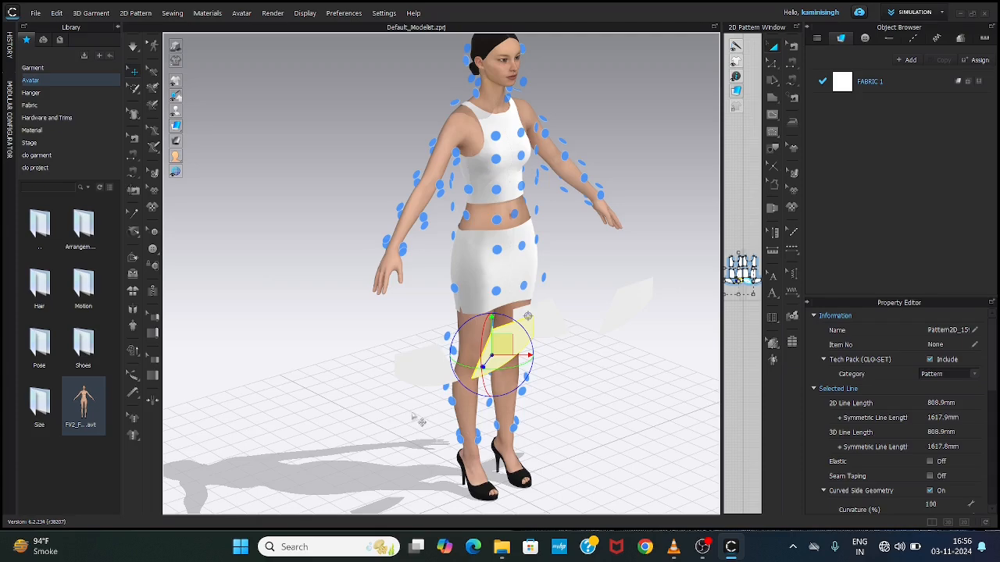
right_drag(421, 422, 476, 395)
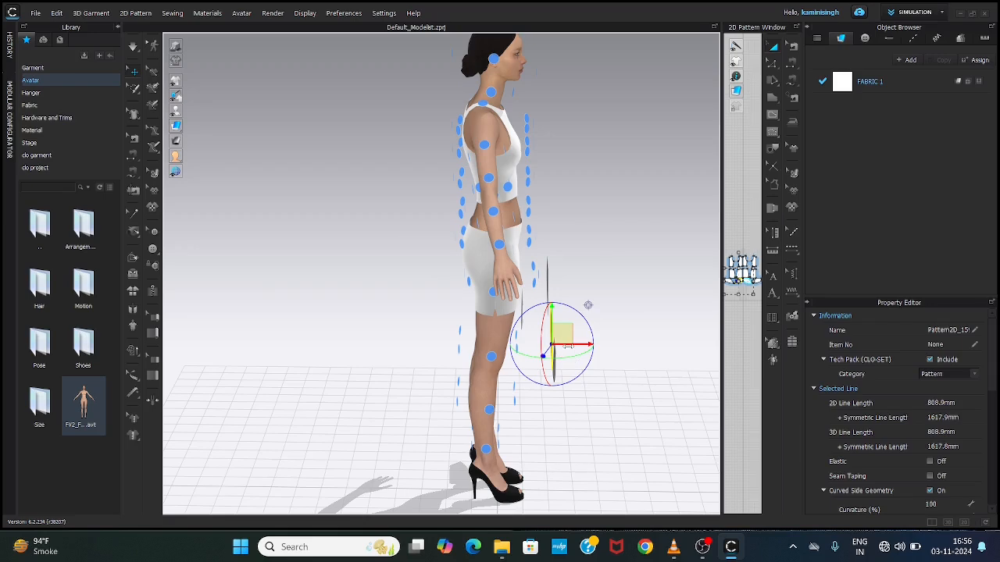
drag(588, 304, 561, 305)
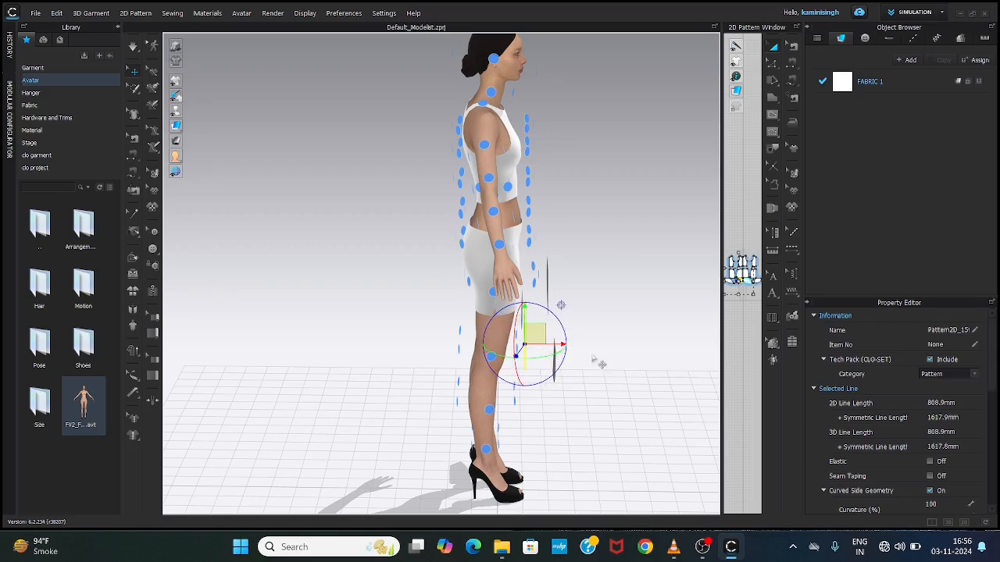
right_drag(599, 363, 465, 345)
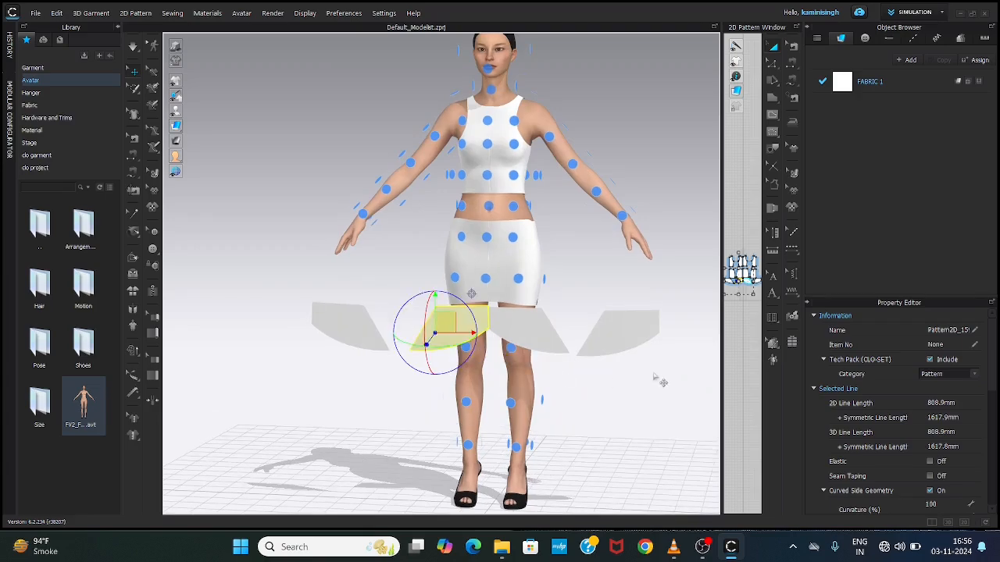
Step: Shift the outer flared panel on the avatar's left side slightly outward from the legs, working from behind the avatar
click(608, 341)
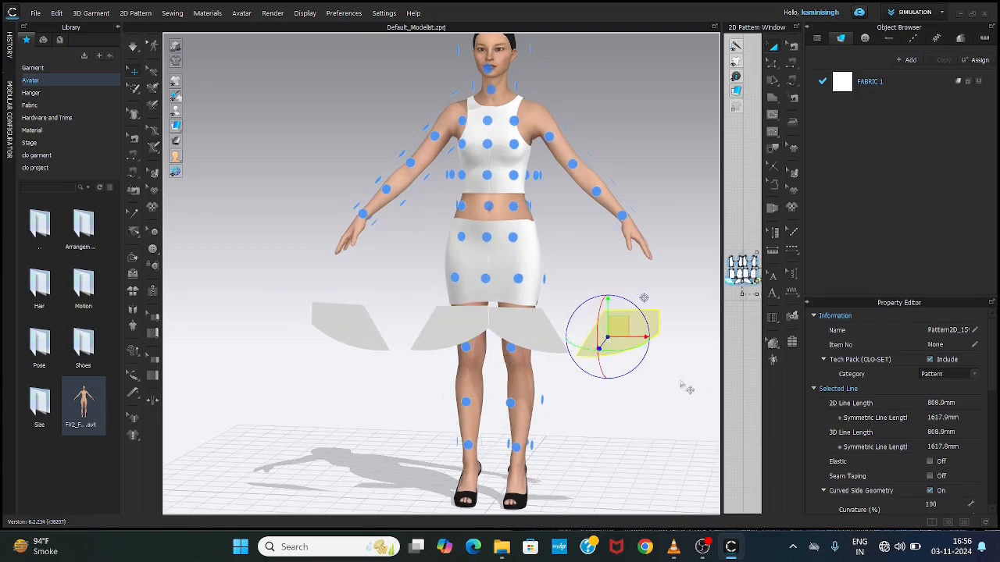
right_drag(686, 389, 461, 392)
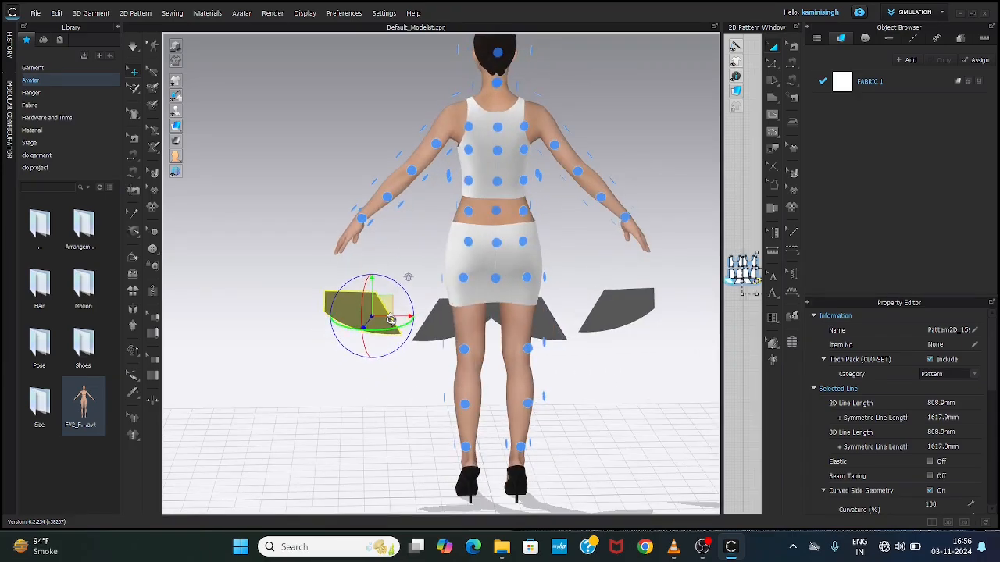
drag(357, 316, 326, 326)
right_drag(576, 412, 517, 381)
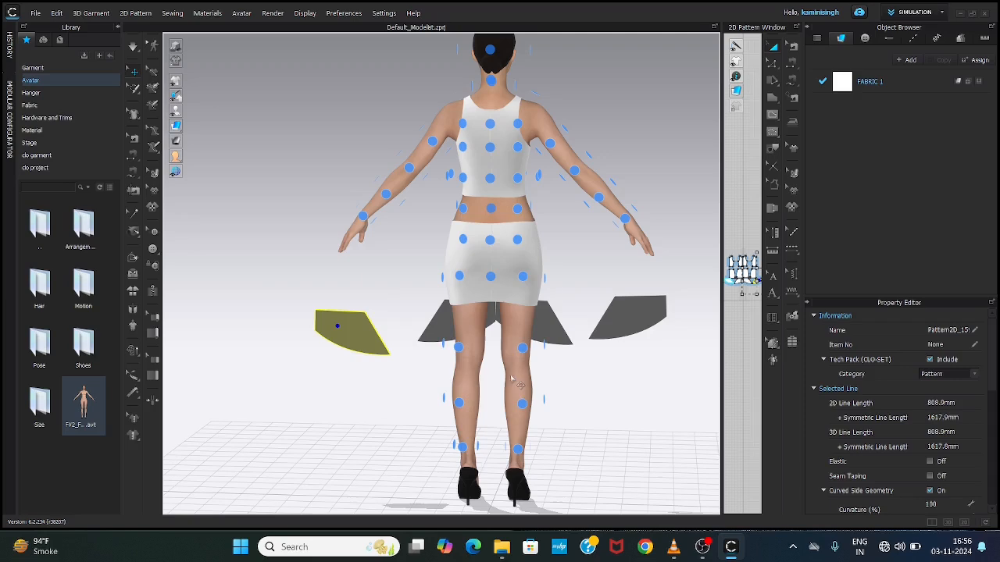
Step: Rotate the left outer flared panel half a turn about its vertical axis and reposition it beside the avatar
right_click(356, 338)
click(345, 336)
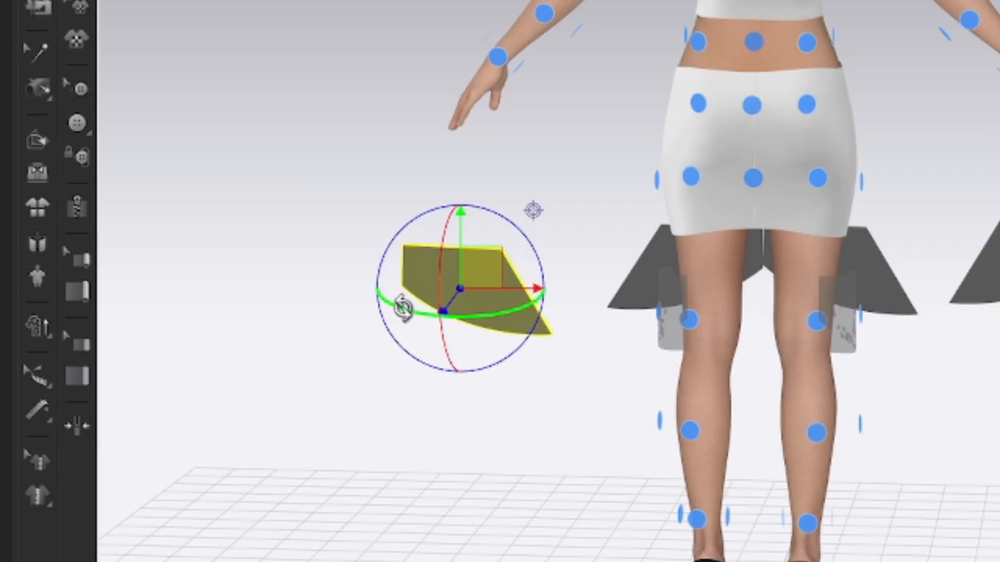
drag(406, 313, 893, 338)
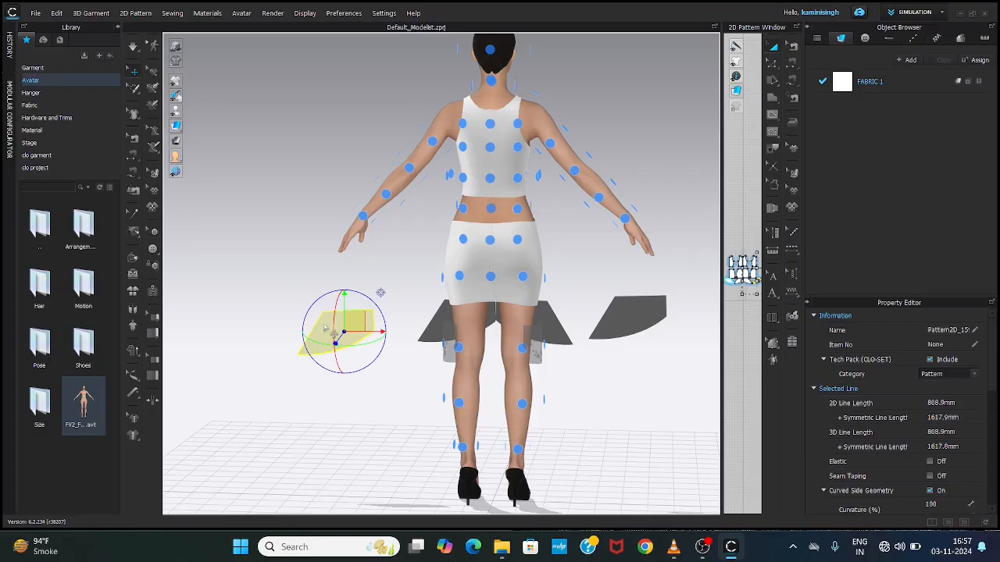
mouse_move(420, 281)
mouse_down()
mouse_move(528, 345)
mouse_move(609, 359)
mouse_move(428, 298)
mouse_up()
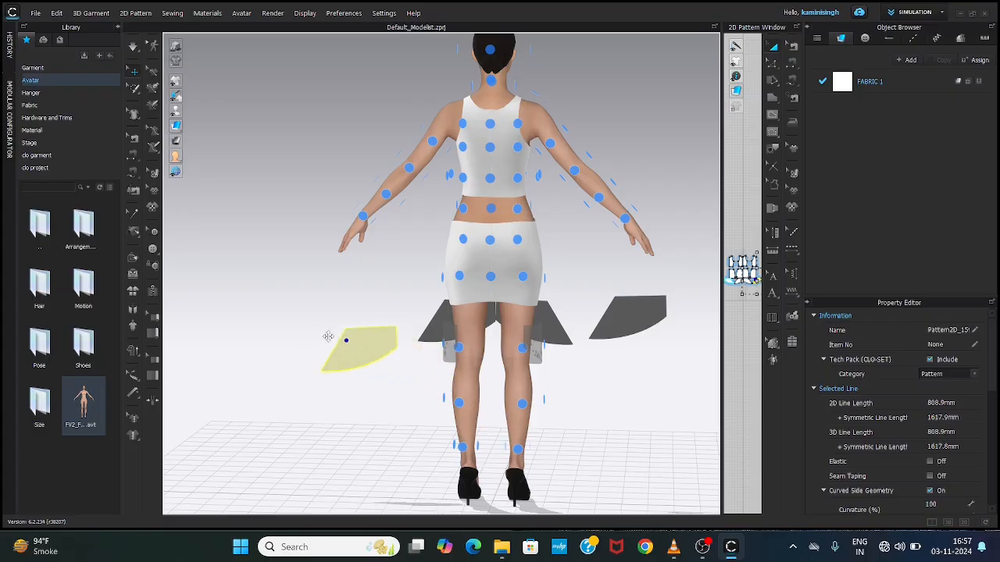
mouse_move(328, 337)
mouse_down()
mouse_move(308, 328)
mouse_move(327, 333)
mouse_move(317, 334)
mouse_up()
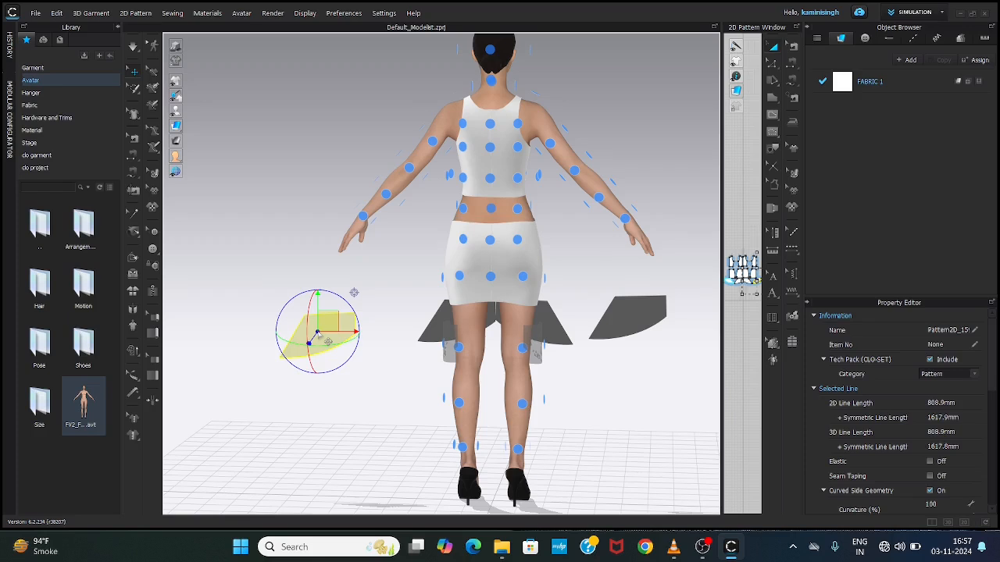
Step: Move the outer flared panel on the avatar's left side behind the left leg, close to the body and just below the skirt hem
click(300, 333)
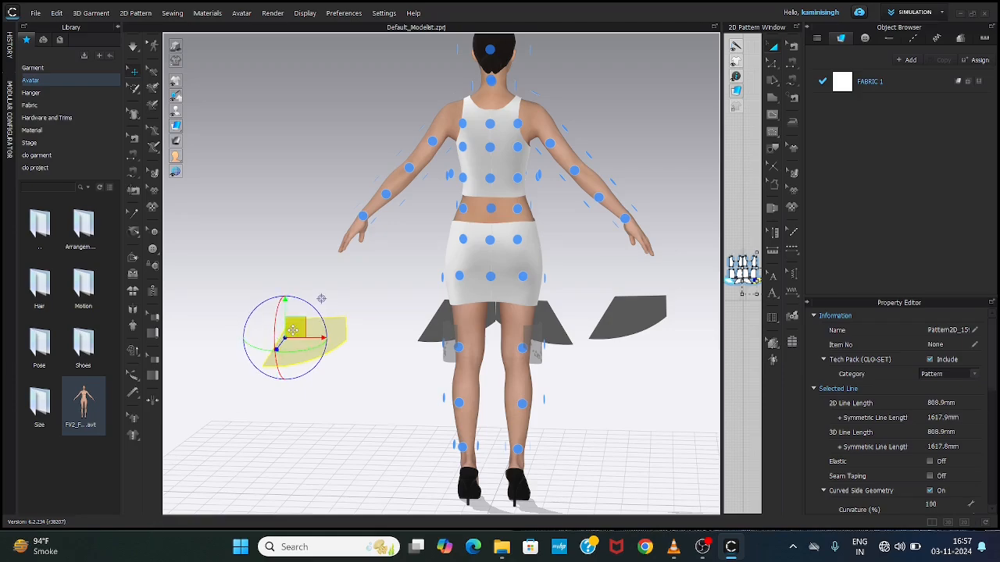
drag(293, 331, 455, 326)
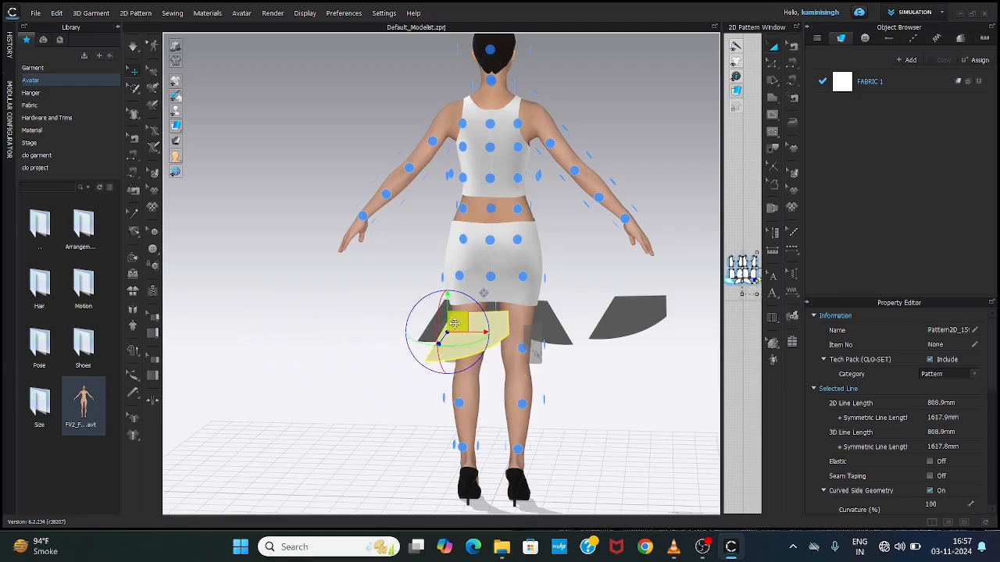
right_drag(363, 367, 465, 373)
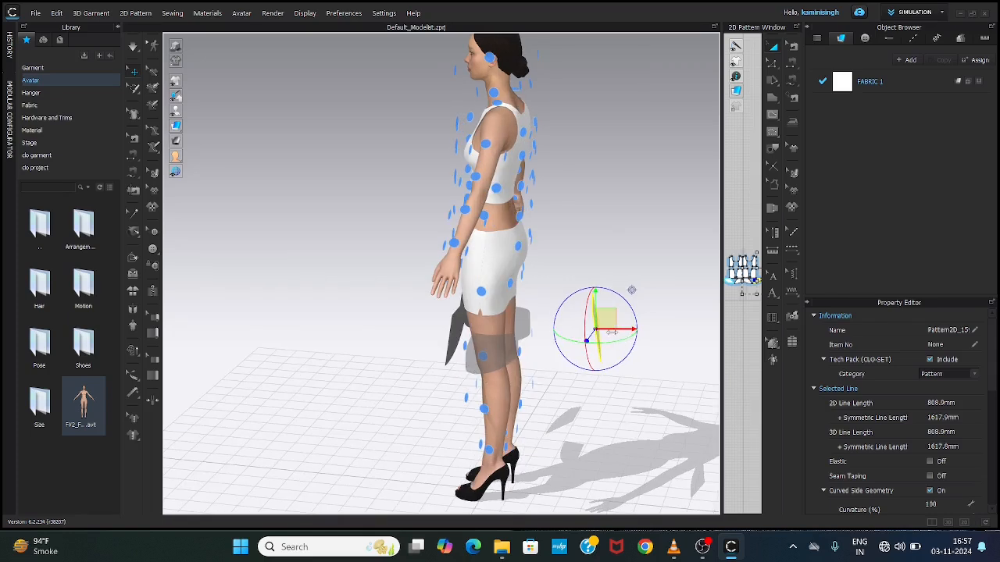
drag(612, 332, 529, 336)
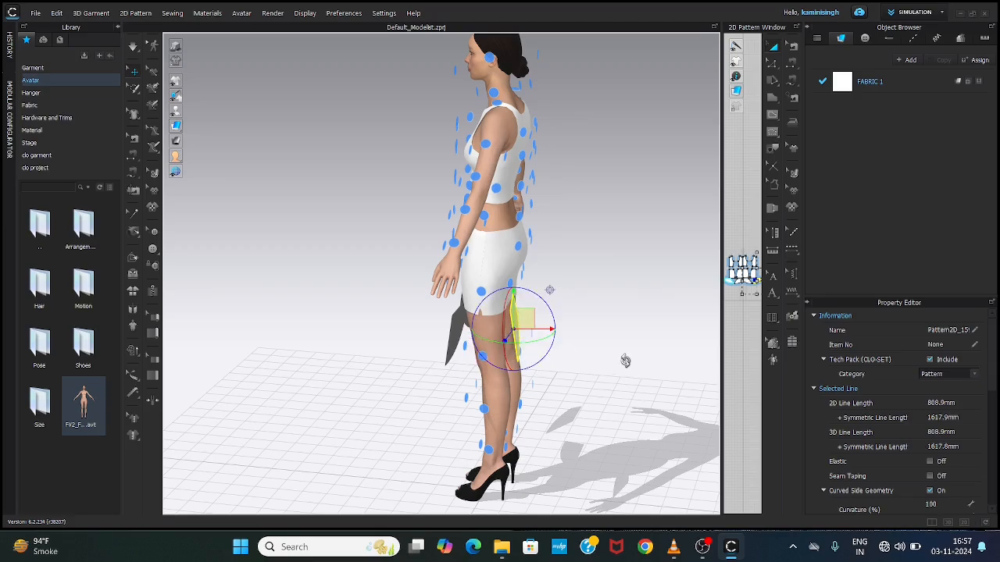
right_drag(625, 360, 494, 342)
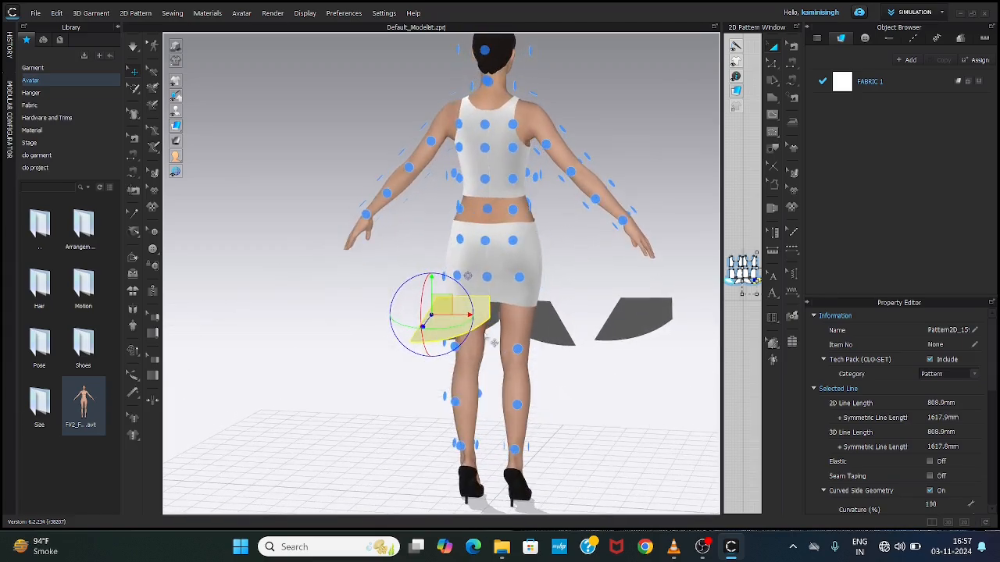
drag(432, 299, 432, 310)
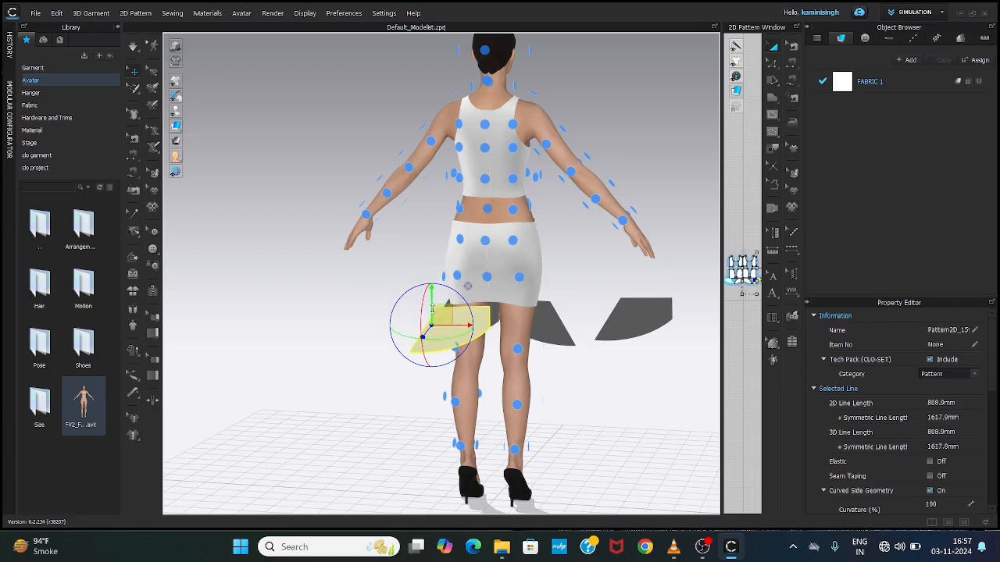
Step: Rotate the outer flared panel on the avatar's right side half a turn, straighten its tilt and bring it closer to the legs' depth
click(633, 322)
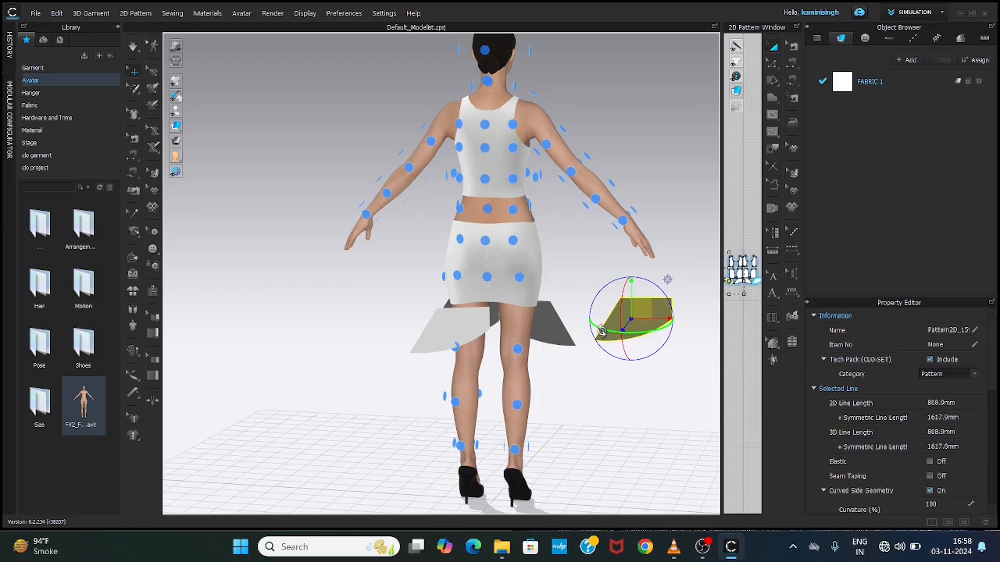
drag(618, 337, 841, 338)
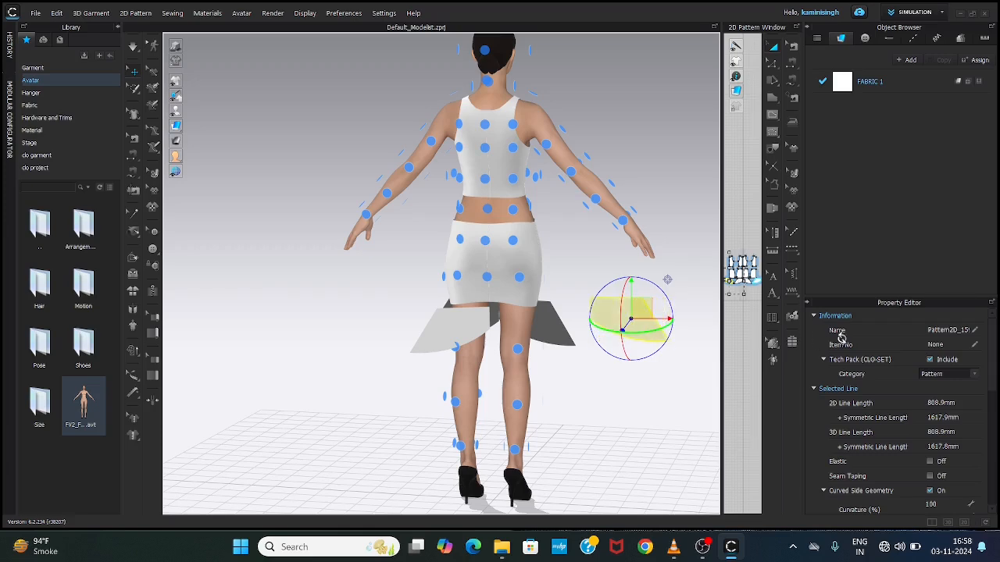
right_drag(641, 411, 560, 397)
drag(550, 337, 479, 336)
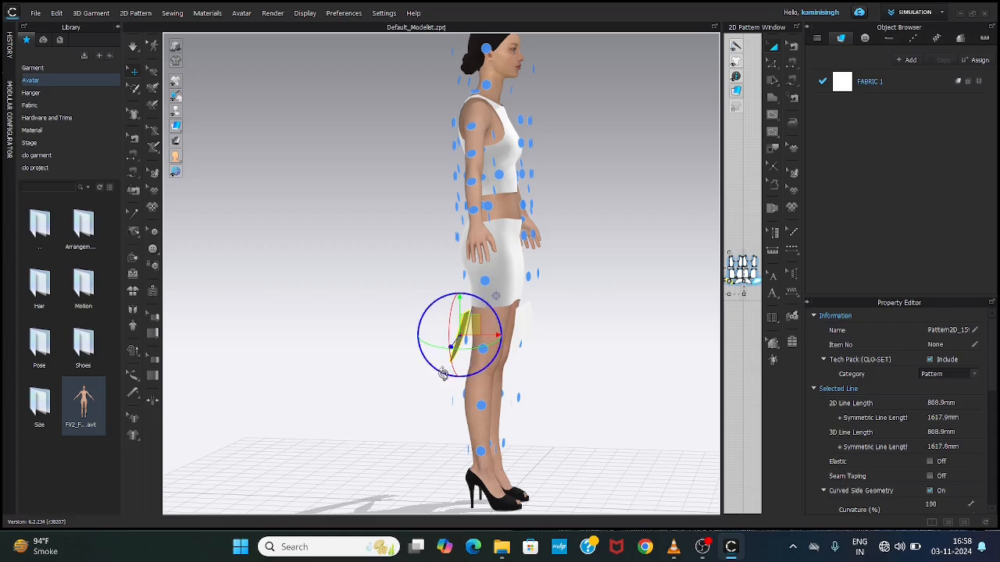
drag(443, 373, 451, 375)
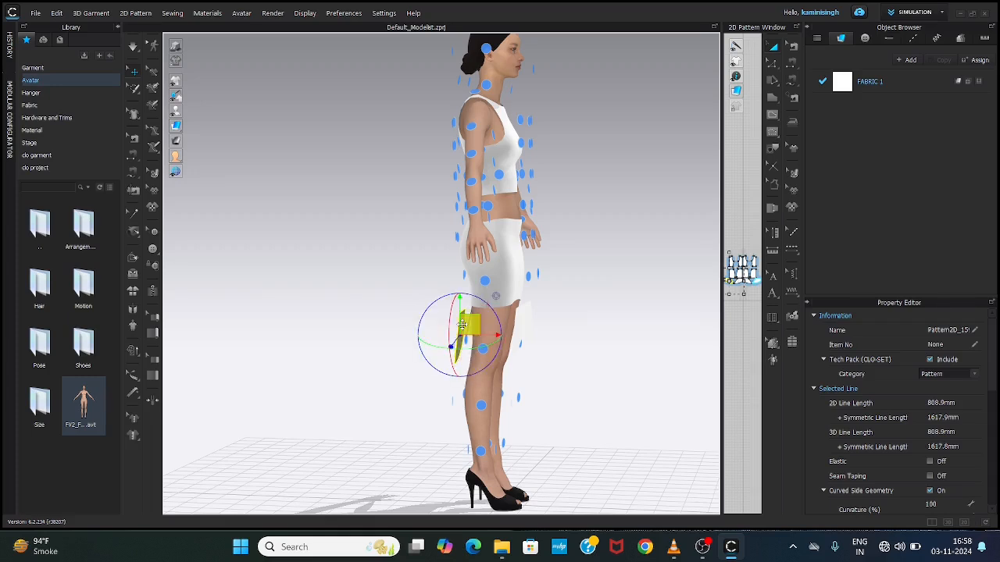
drag(493, 338, 487, 335)
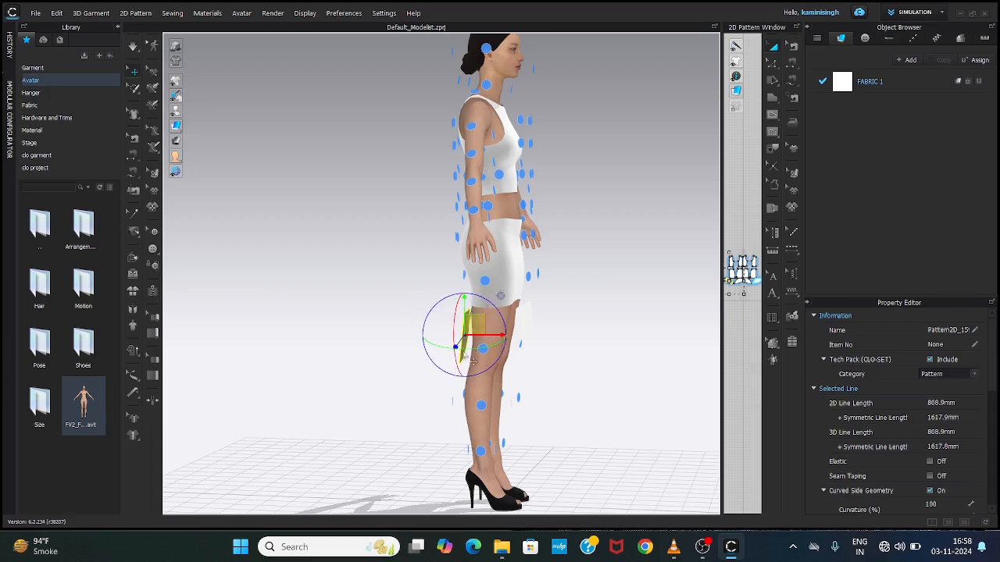
right_drag(474, 361, 509, 356)
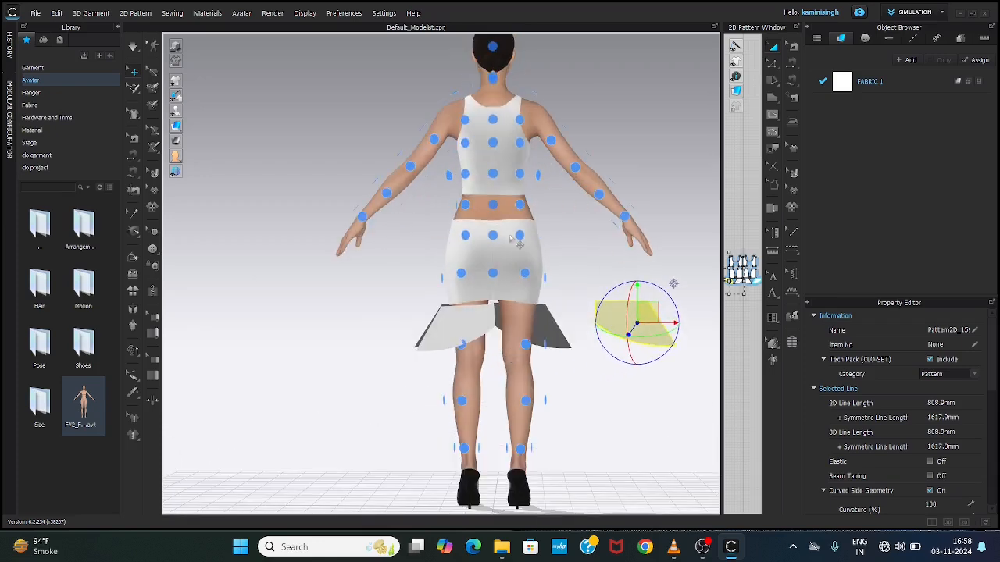
Step: Hide the arrangement points and place the right outer flared panel behind the avatar's right leg, slightly clear of the body
key(shift+f)
click(675, 322)
click(622, 325)
drag(626, 319, 525, 325)
right_drag(528, 352, 492, 364)
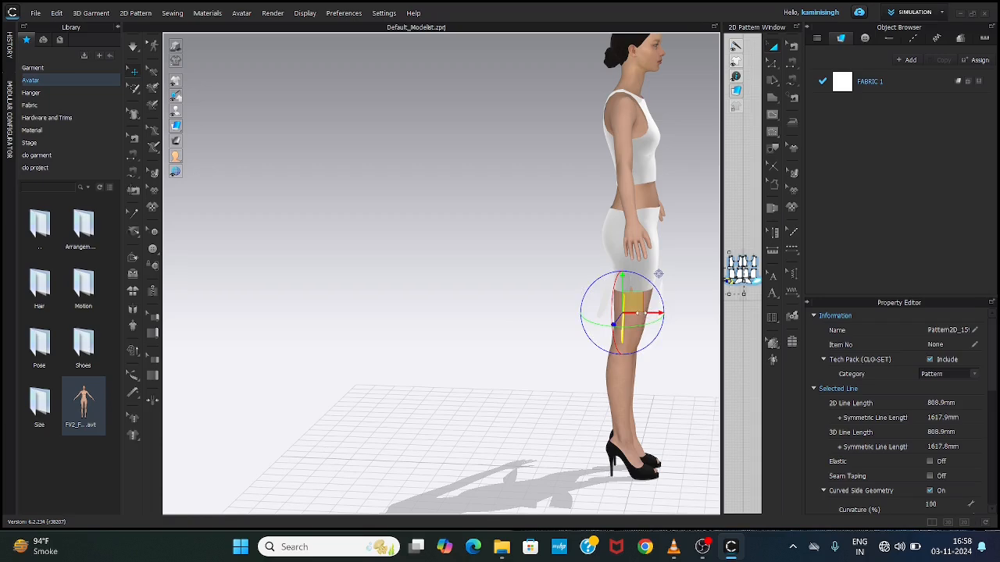
drag(642, 314, 623, 314)
mouse_move(564, 358)
right_down()
mouse_move(688, 349)
mouse_move(556, 358)
right_up()
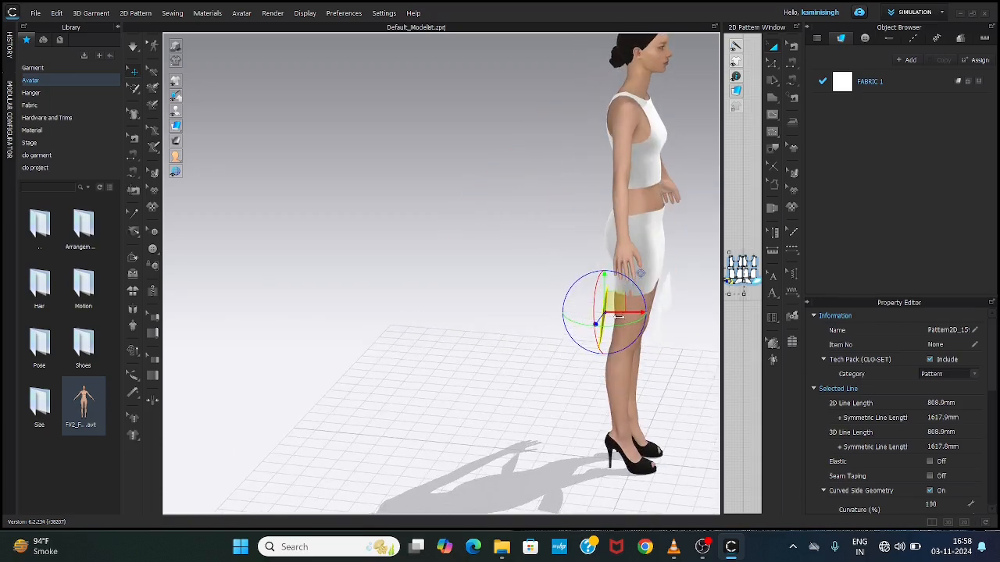
right_drag(536, 357, 691, 361)
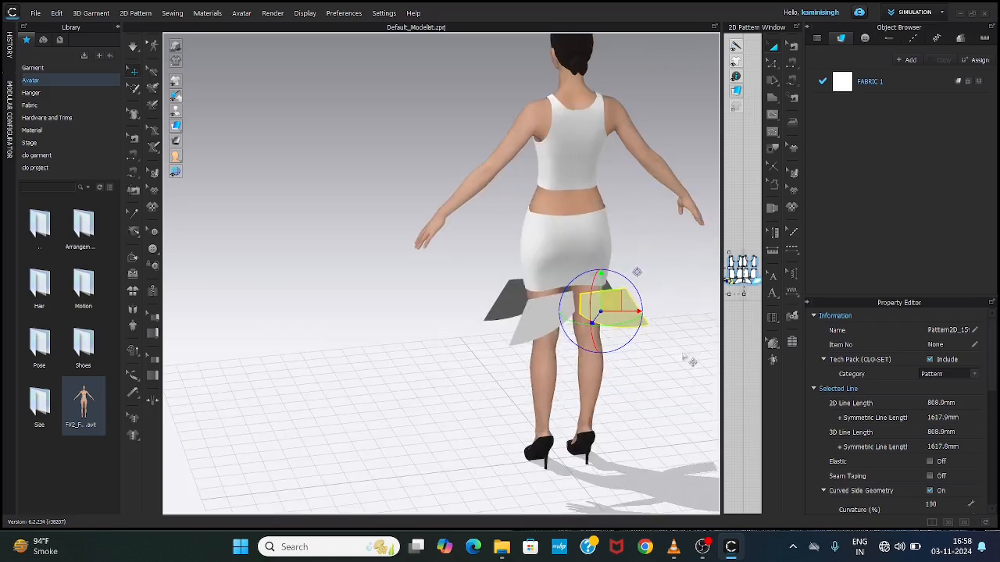
right_drag(506, 340, 313, 324)
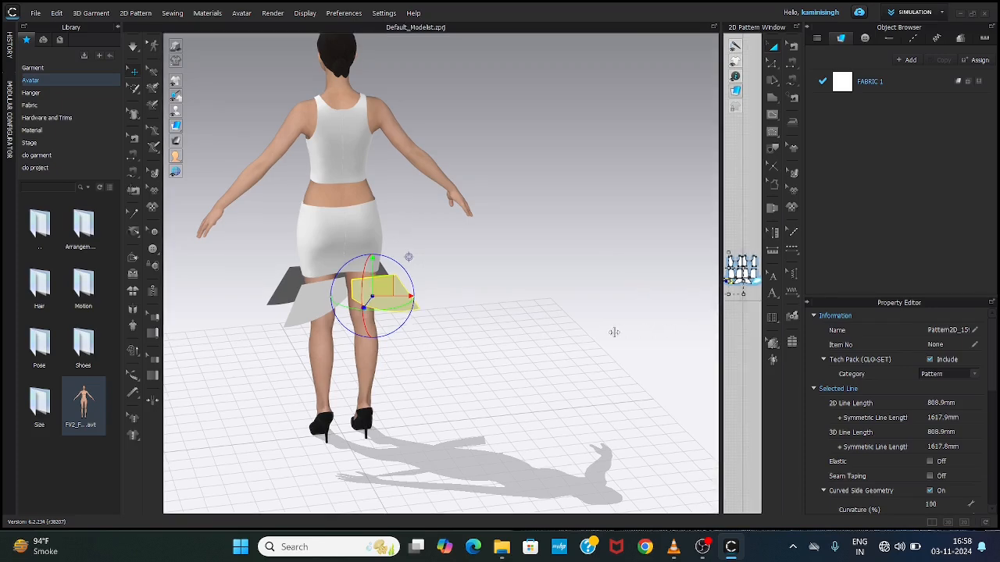
Step: Sew the upper edges of the inner and outer flared panels to the matching skirt hems with segment sewing in the 2D pattern
drag(720, 311, 320, 335)
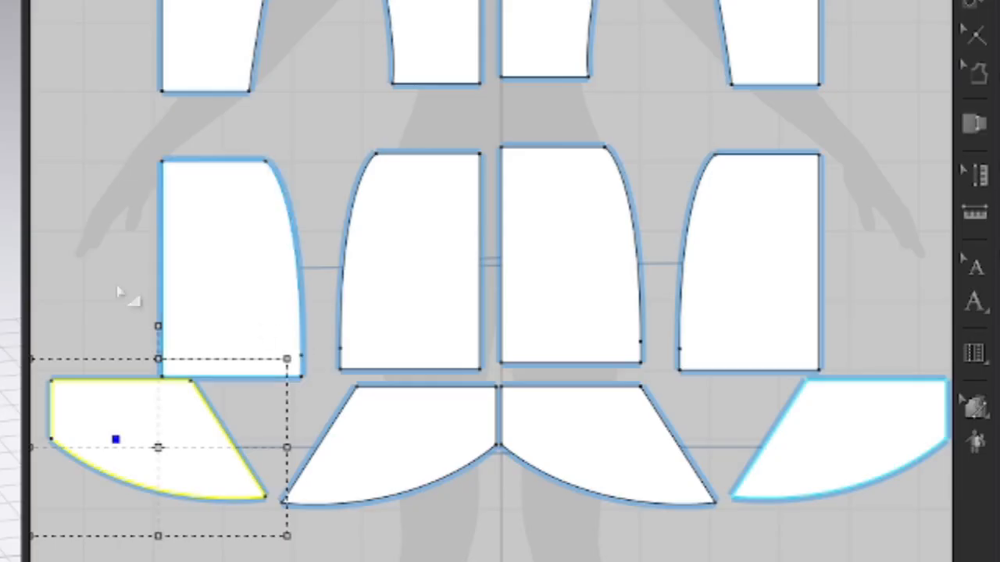
click(352, 287)
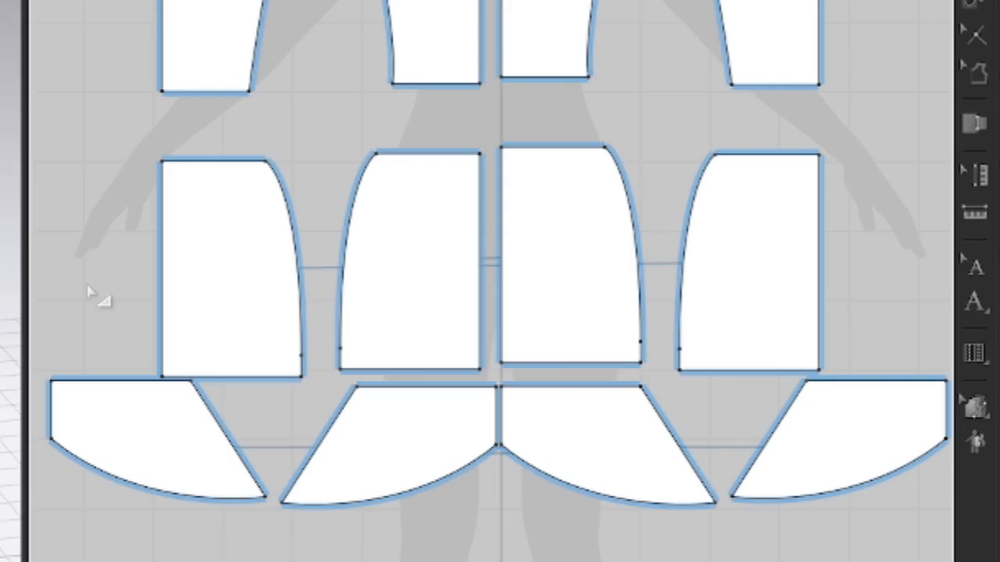
key(n)
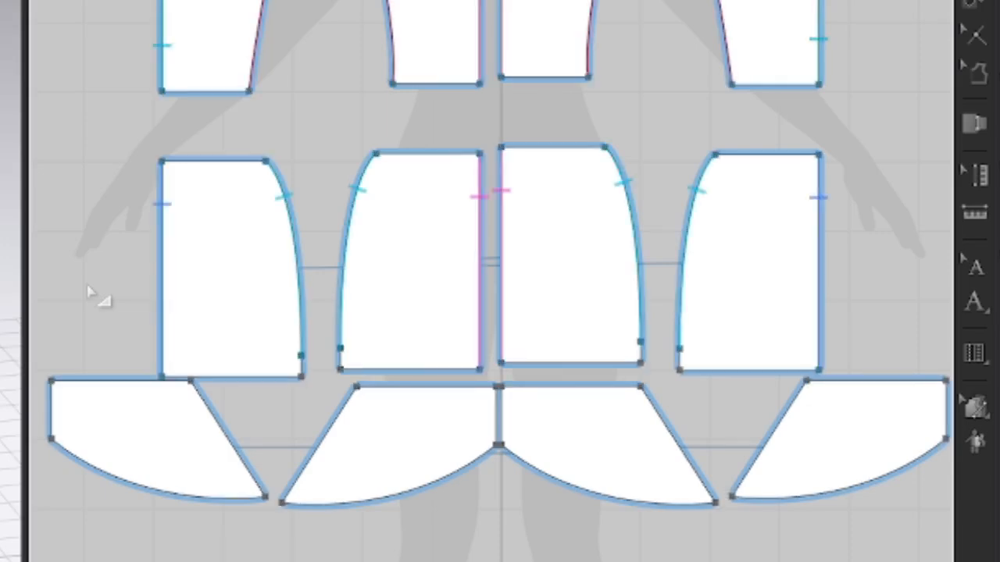
click(383, 388)
click(361, 372)
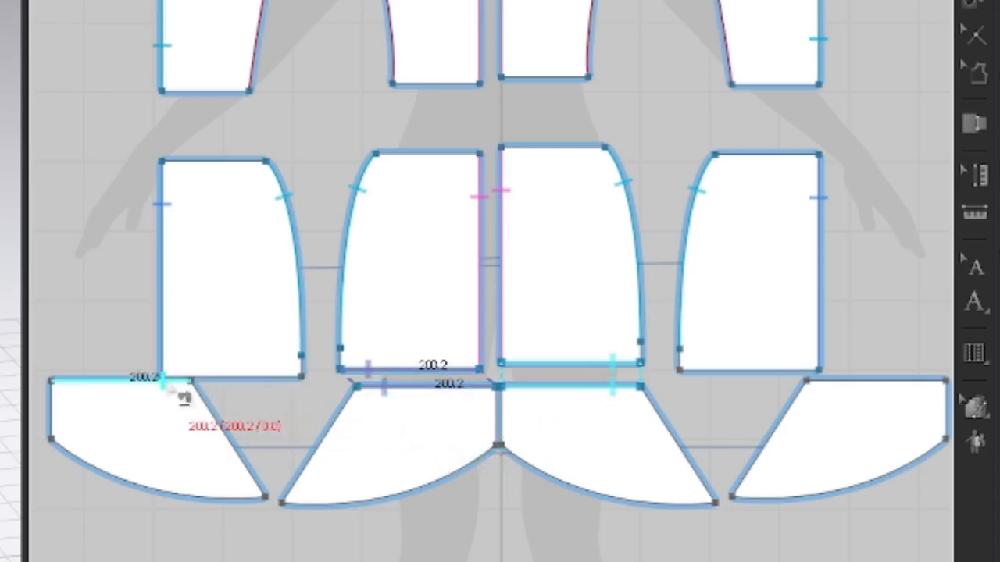
click(167, 383)
click(273, 380)
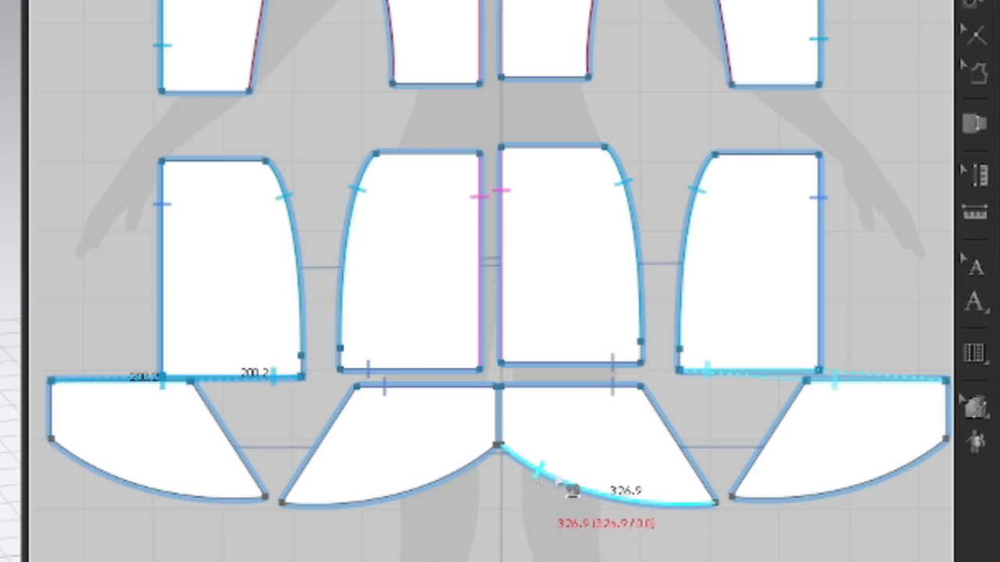
Step: Sew the slanted side edges of the inner and outer flared panels together and join the inner panels at the centre front
click(673, 424)
click(801, 418)
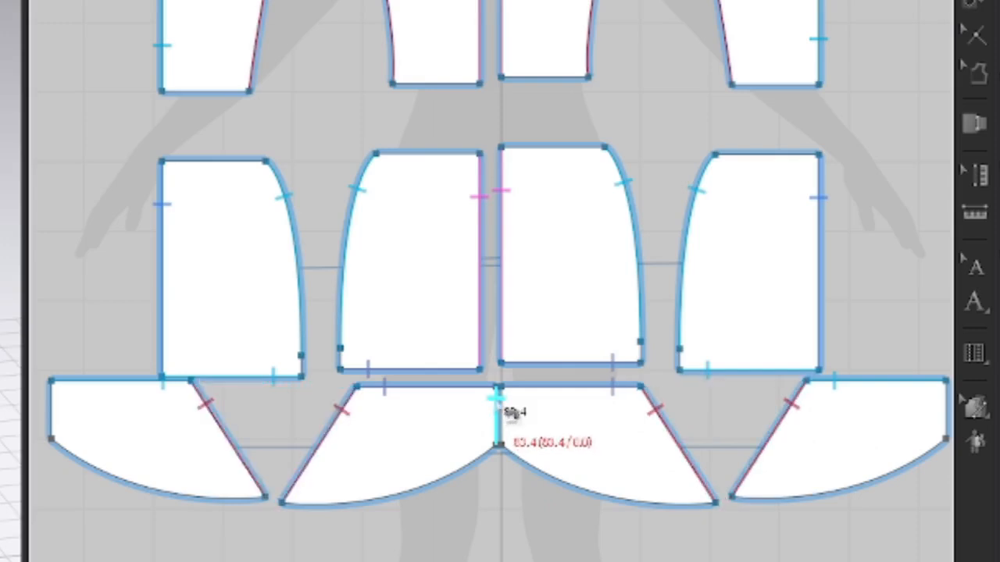
click(499, 410)
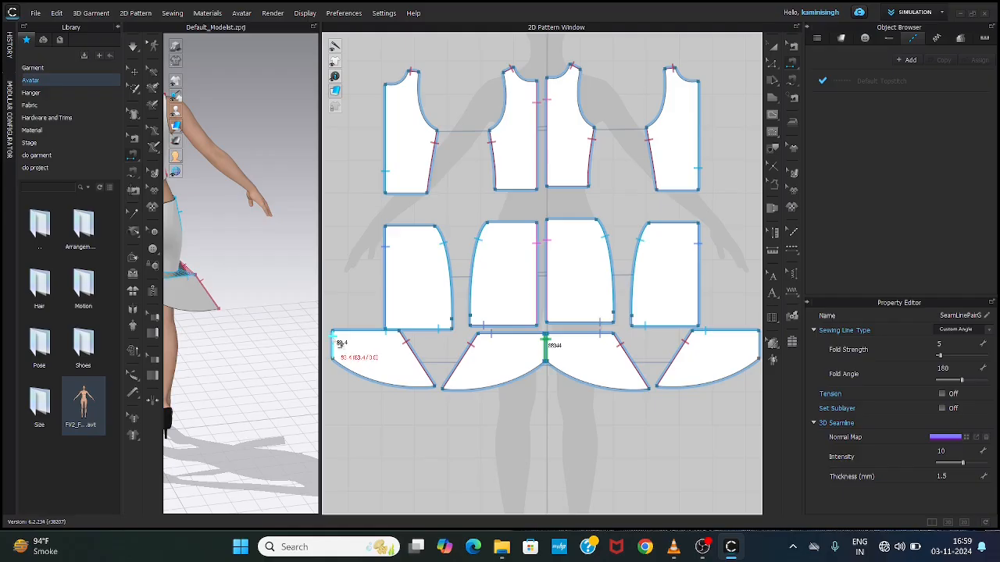
click(335, 338)
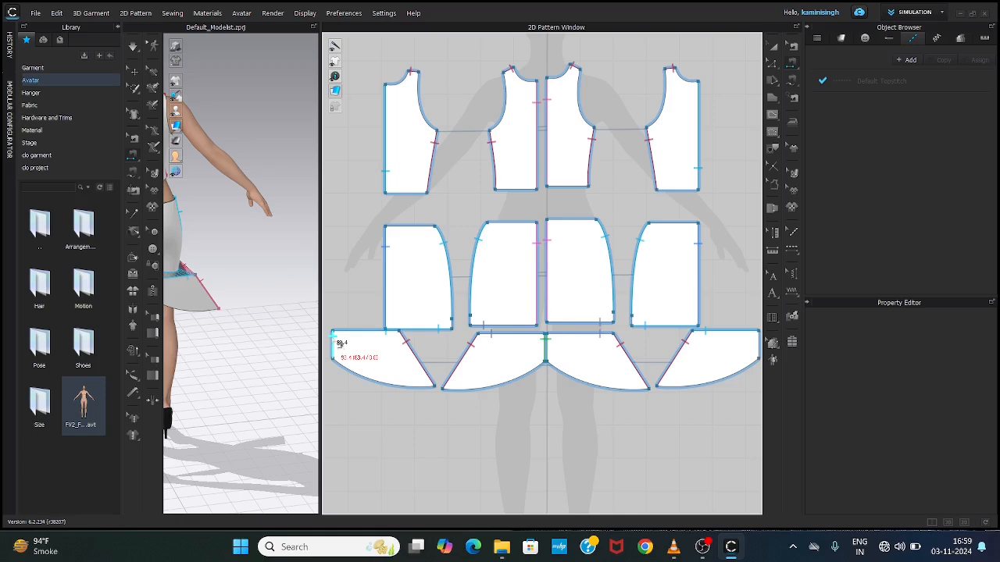
drag(338, 341, 764, 343)
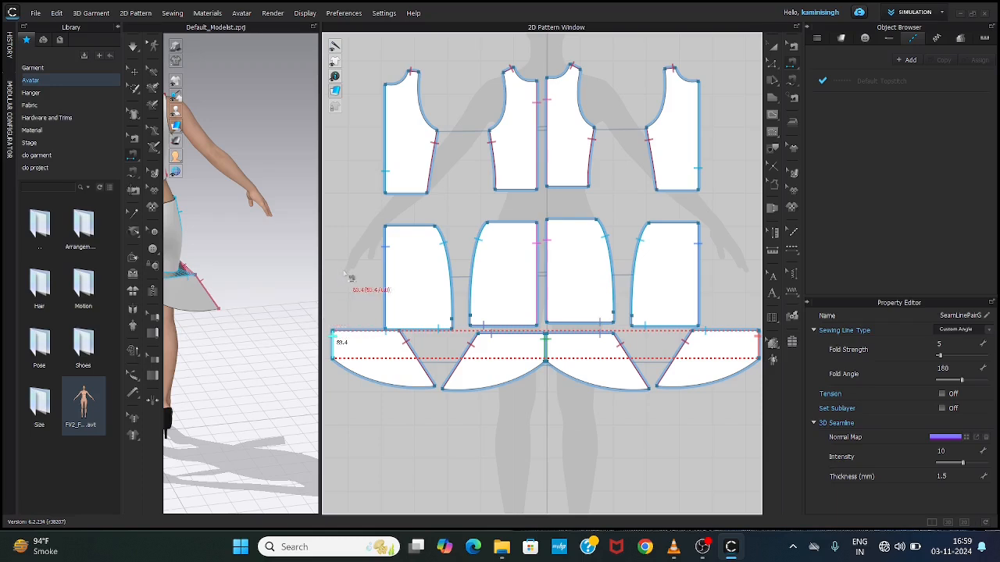
key(ctrl+z)
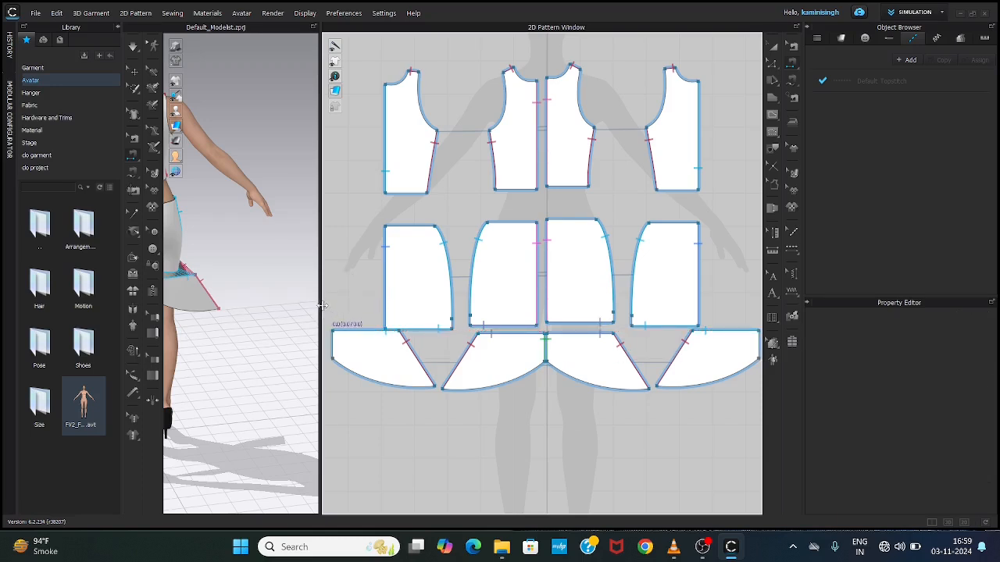
Step: Enlarge the 3D view and sew the short vertical edges of the two outer flared panels together at the centre back
drag(322, 305, 720, 304)
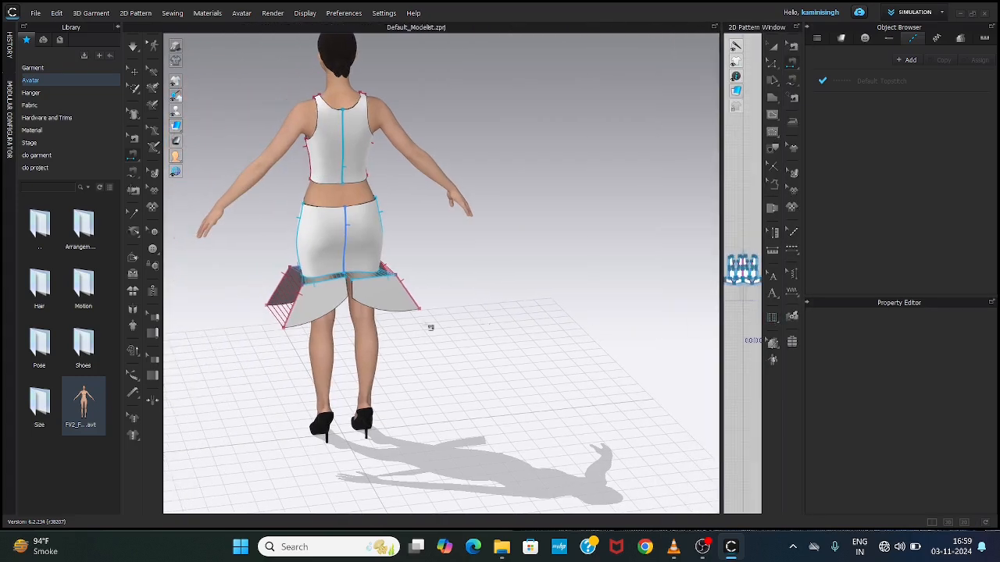
scroll(351, 303, down, 2)
scroll(352, 303, up, 4)
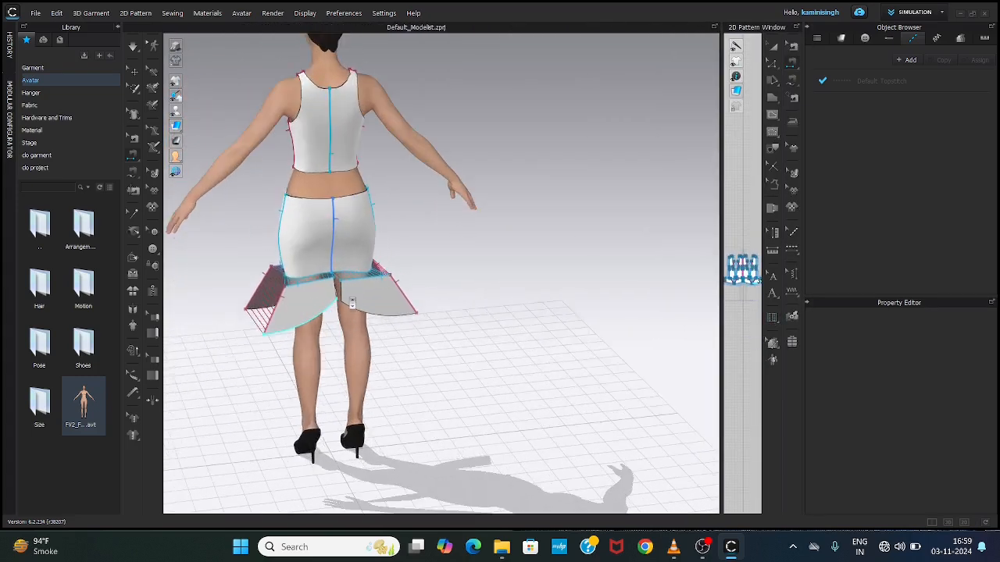
scroll(351, 303, up, 4)
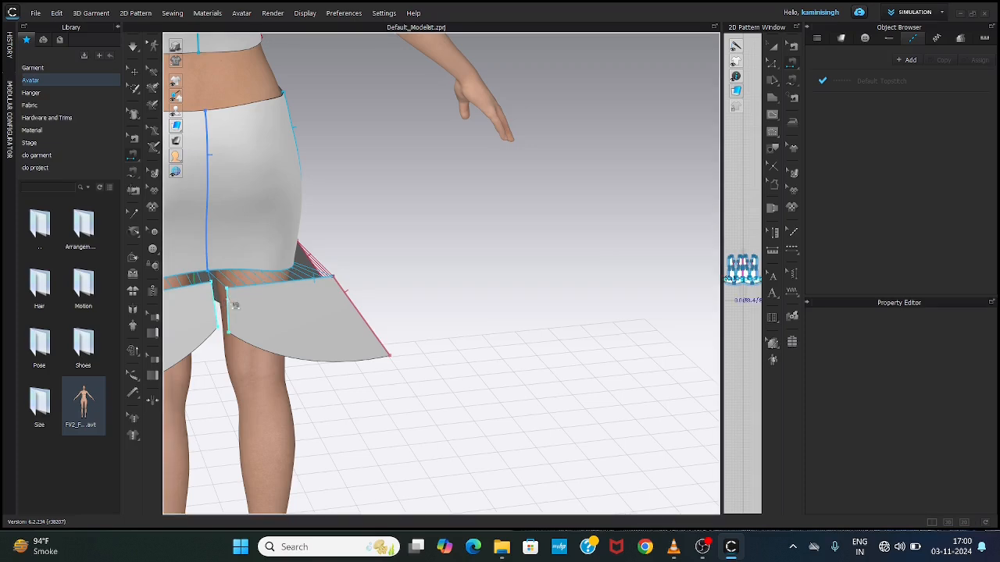
click(235, 306)
right_drag(212, 375, 394, 373)
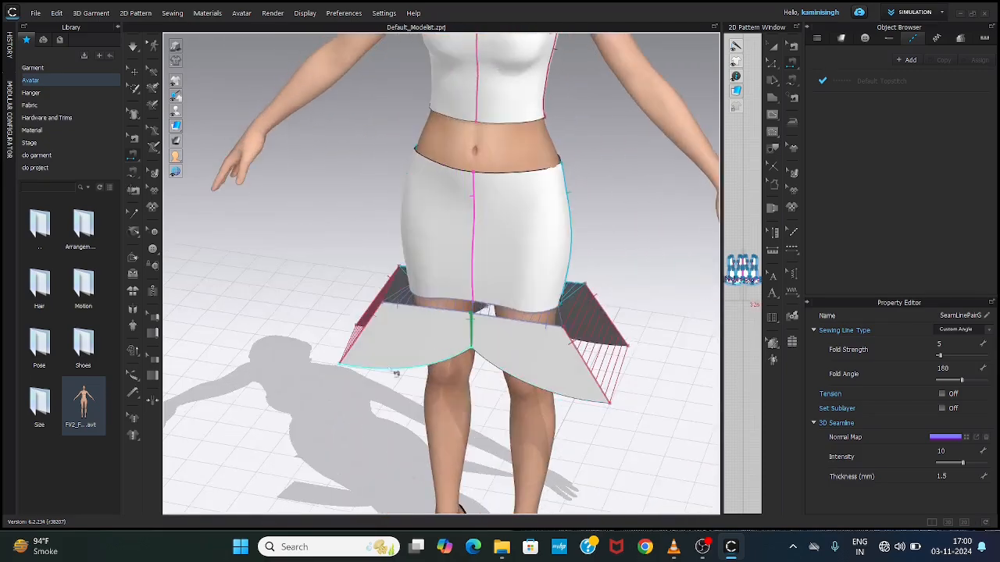
right_drag(327, 373, 438, 378)
right_drag(297, 417, 391, 402)
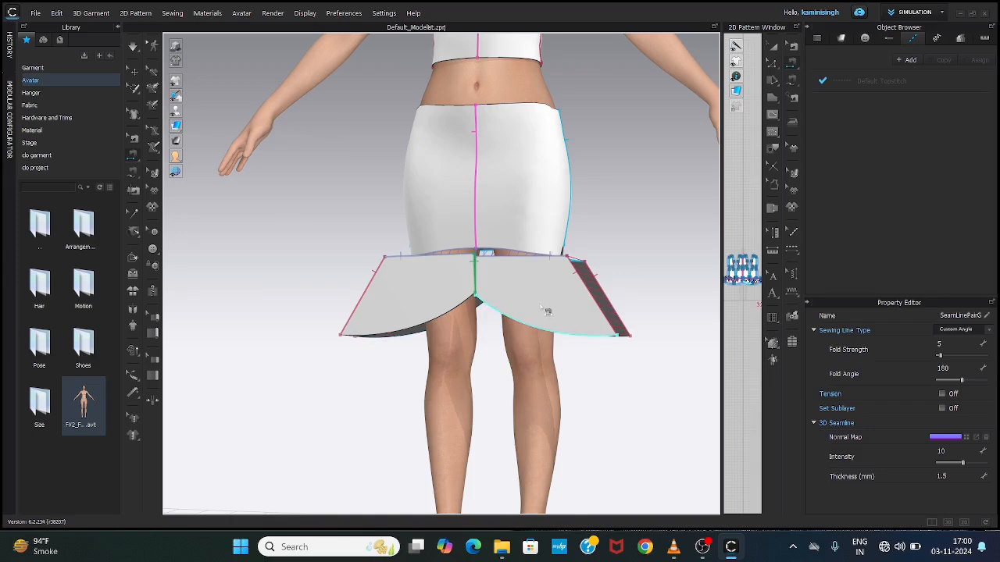
Step: Shift the front flared panel on the avatar's left side forward and inward, overlapping its counterpart in front of the legs
key(space)
drag(545, 319, 488, 326)
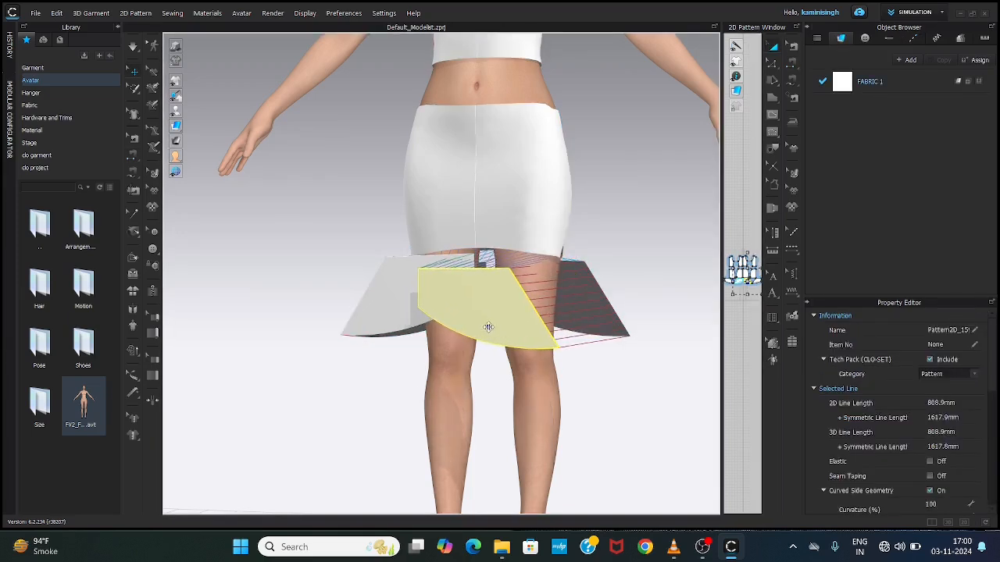
right_drag(598, 376, 471, 375)
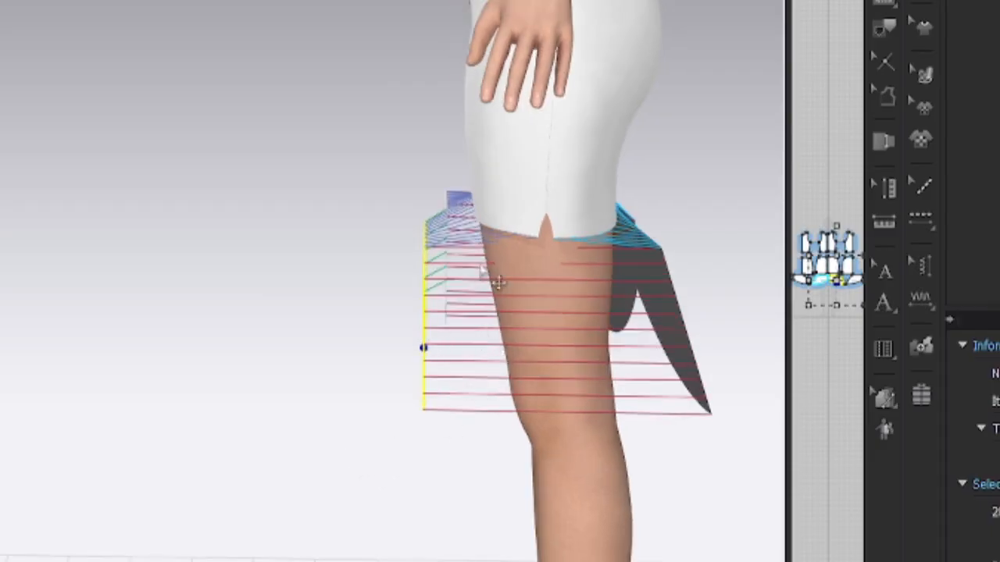
click(348, 334)
right_drag(345, 324, 357, 328)
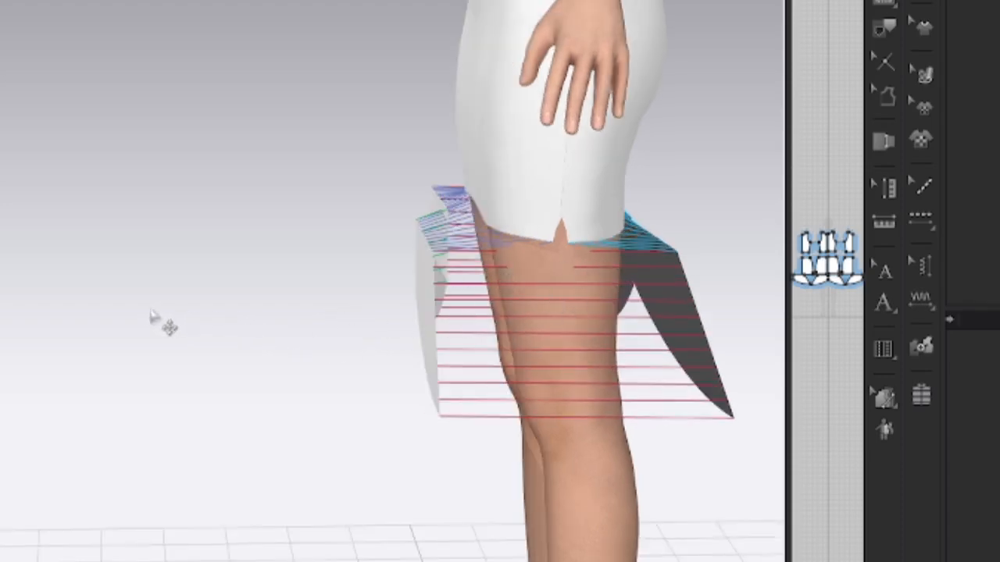
right_drag(151, 320, 602, 368)
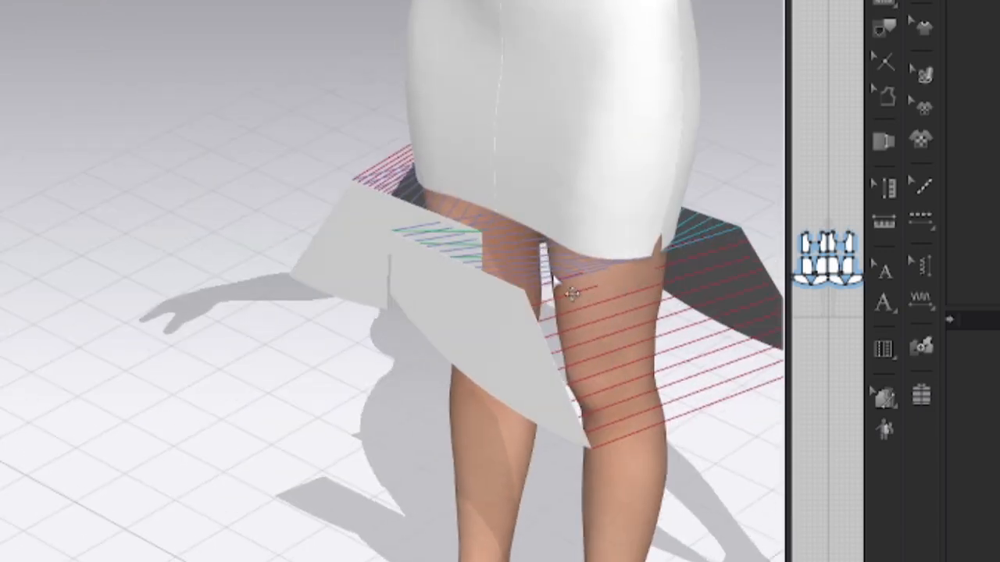
Step: Move the front flared panel on the avatar's left side outward so the two front panels meet at the centre front without overlapping
right_drag(218, 391, 304, 375)
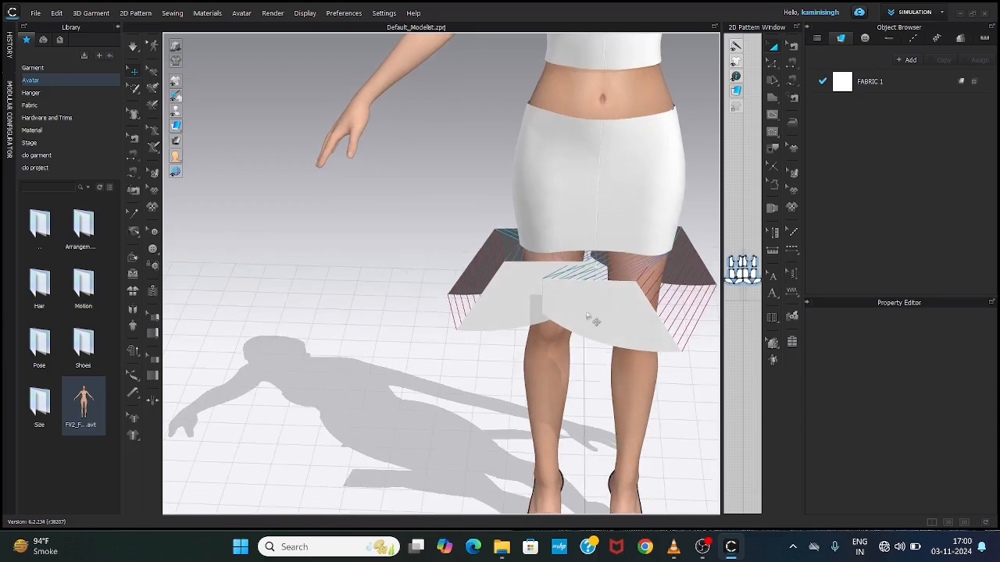
drag(593, 320, 643, 303)
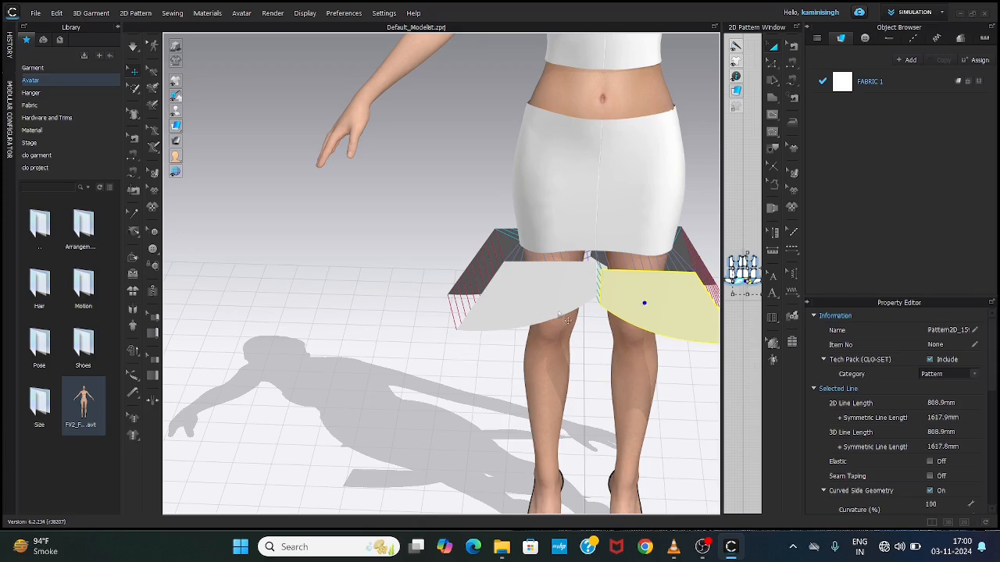
middle_drag(559, 314, 364, 365)
Step: Simulate the garment with the whole avatar in view so the four flared panels drape onto the skirt hem
scroll(436, 374, down, 3)
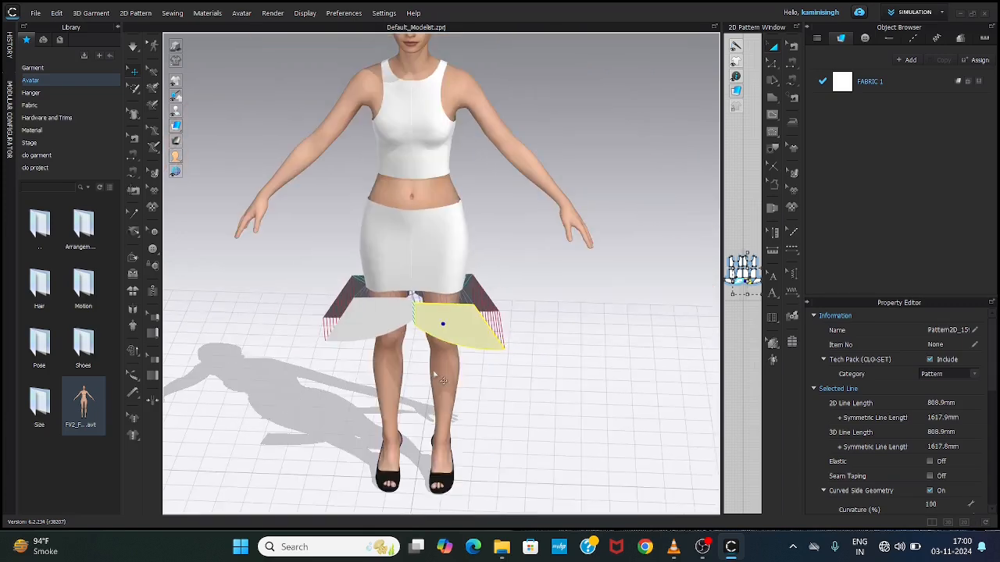
scroll(434, 376, down, 3)
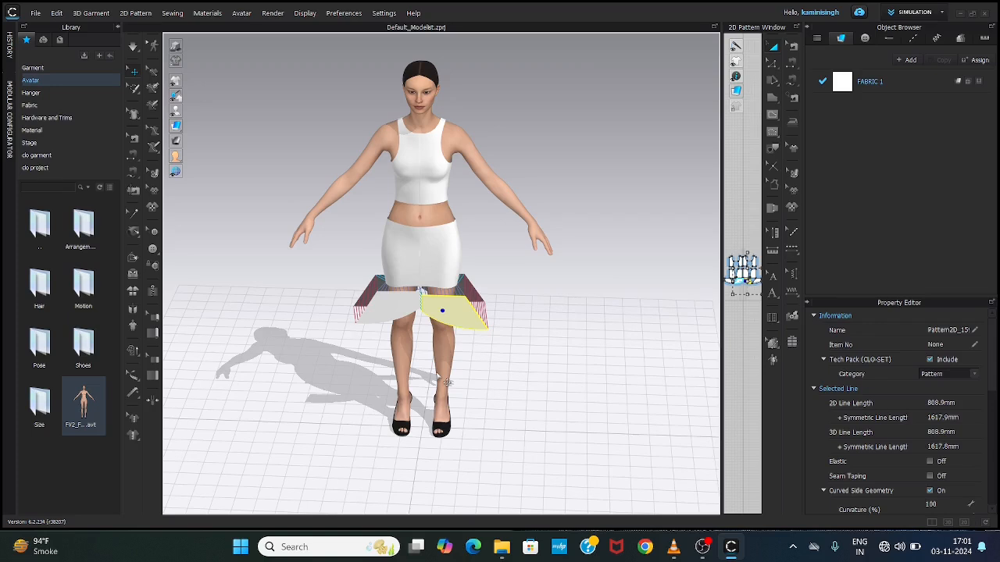
key(space)
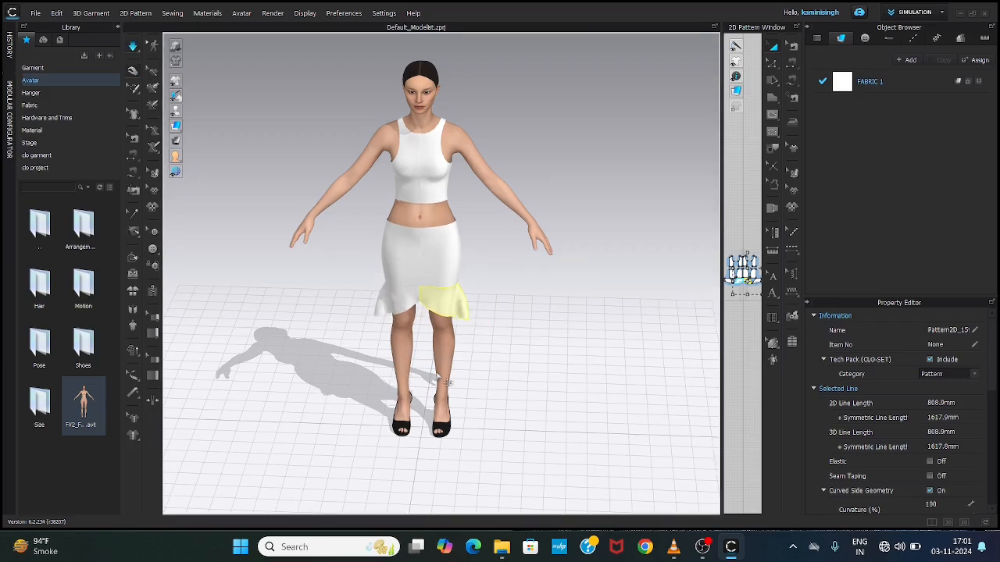
Step: Tug the flared hem panels at the front and back during simulation to settle their drape around the legs
right_drag(446, 381, 410, 342)
click(602, 342)
click(451, 301)
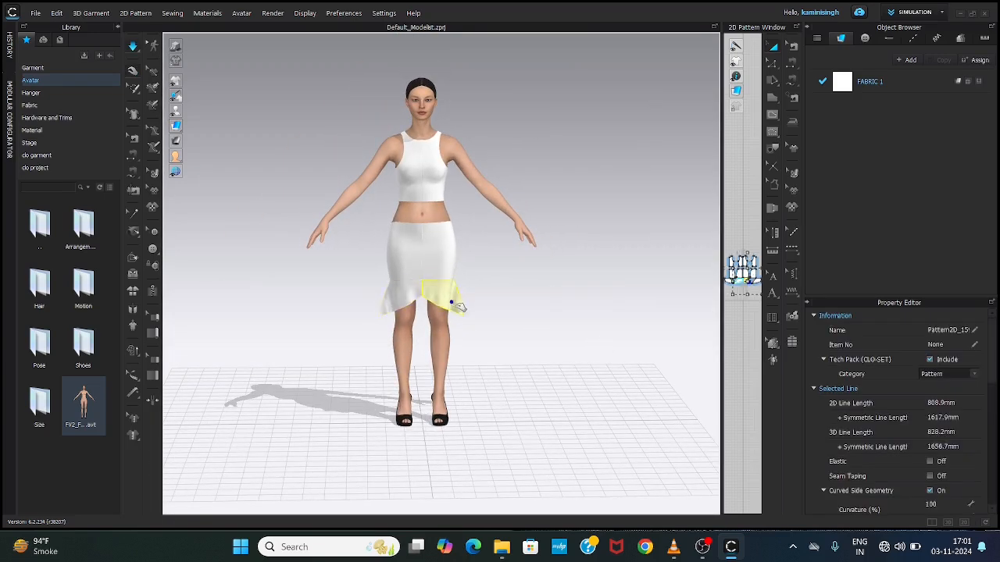
right_drag(456, 304, 475, 322)
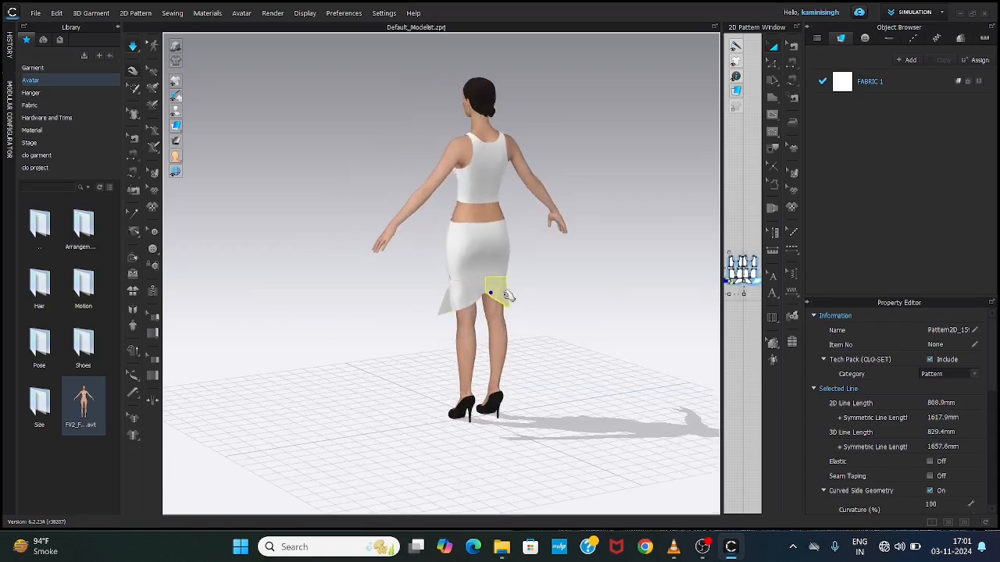
mouse_move(510, 288)
right_down()
mouse_move(600, 334)
mouse_move(500, 303)
right_up()
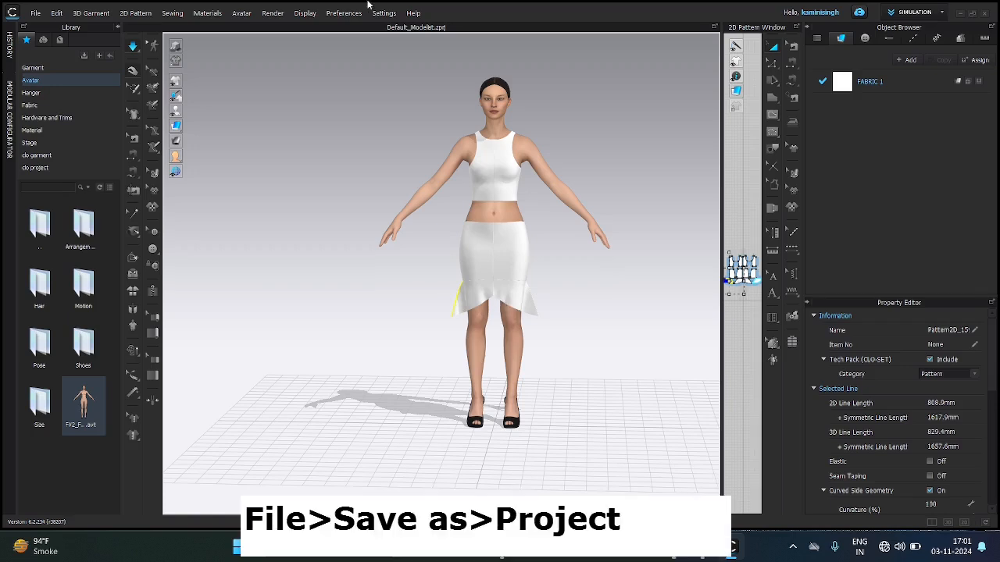
Step: Save the project as "skirt top" in the clo project folder and preview the saved file in the library
click(35, 13)
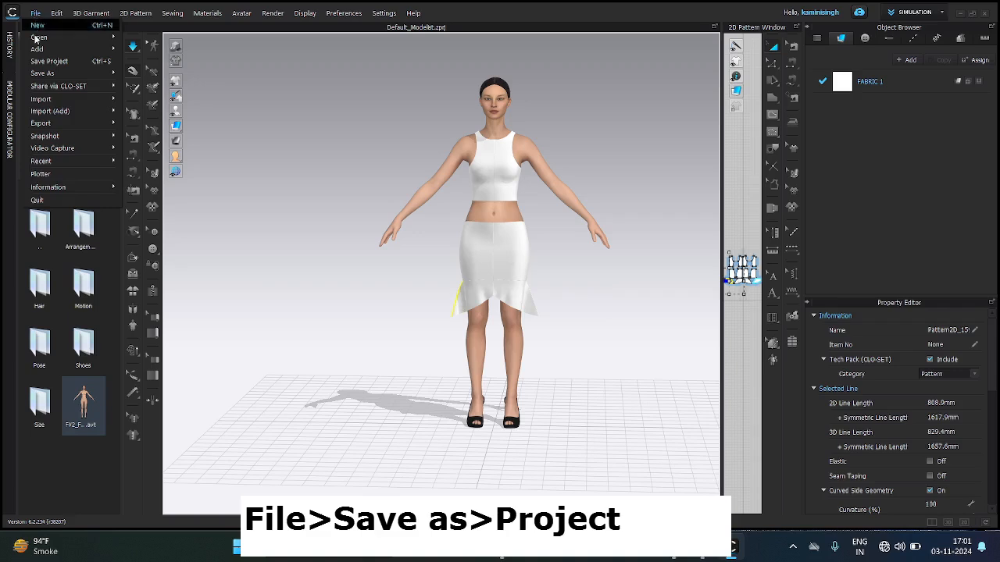
mouse_move(41, 74)
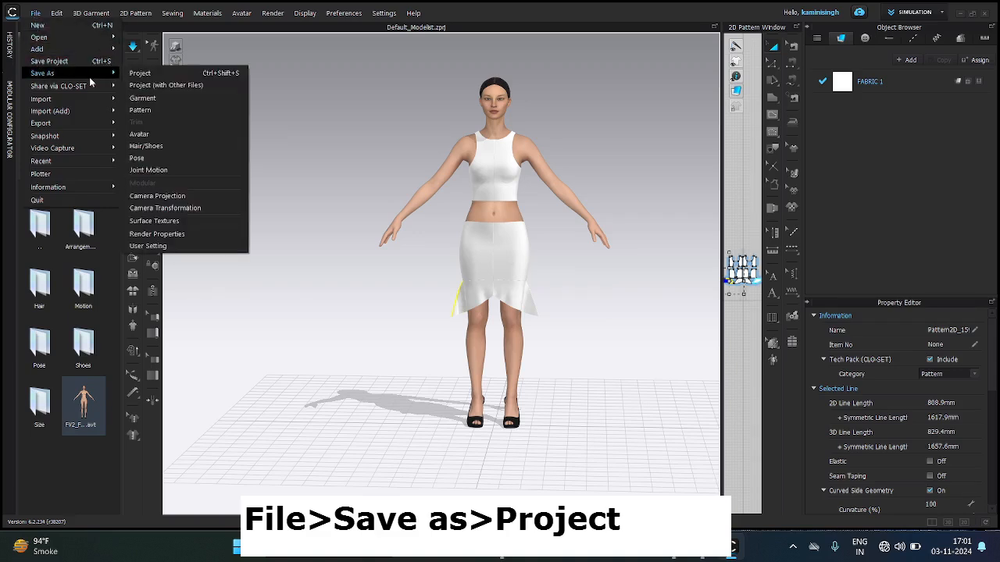
click(152, 73)
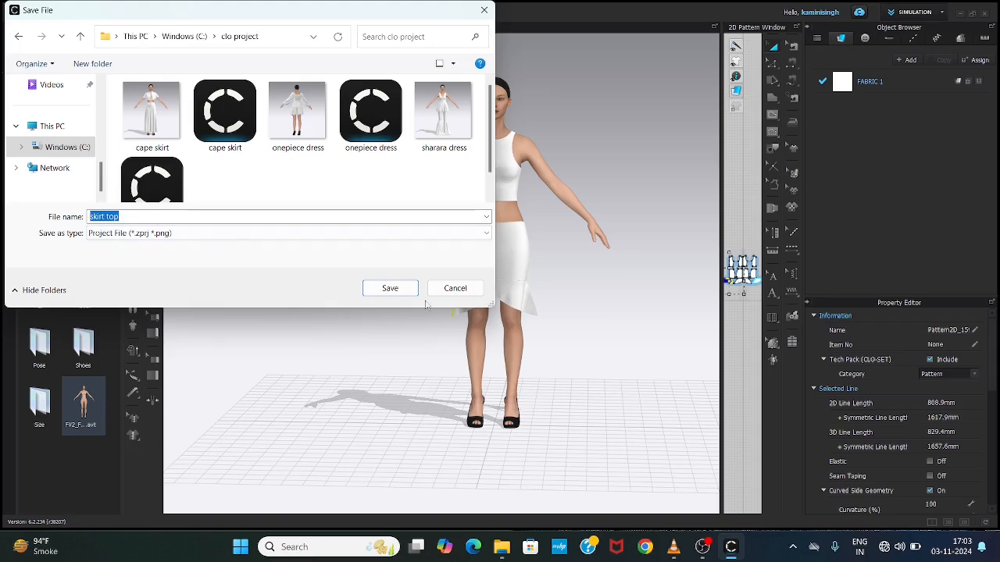
click(379, 292)
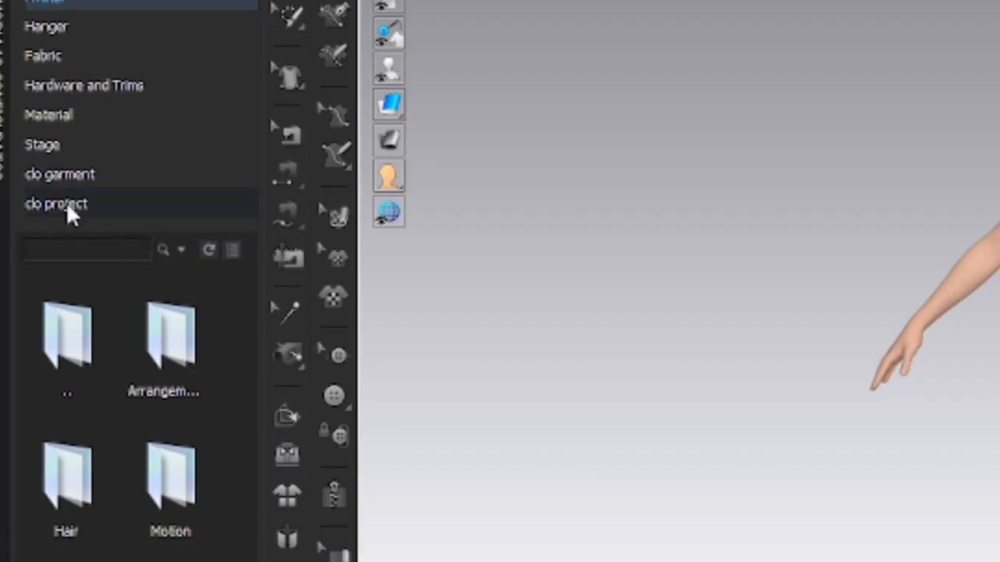
click(45, 203)
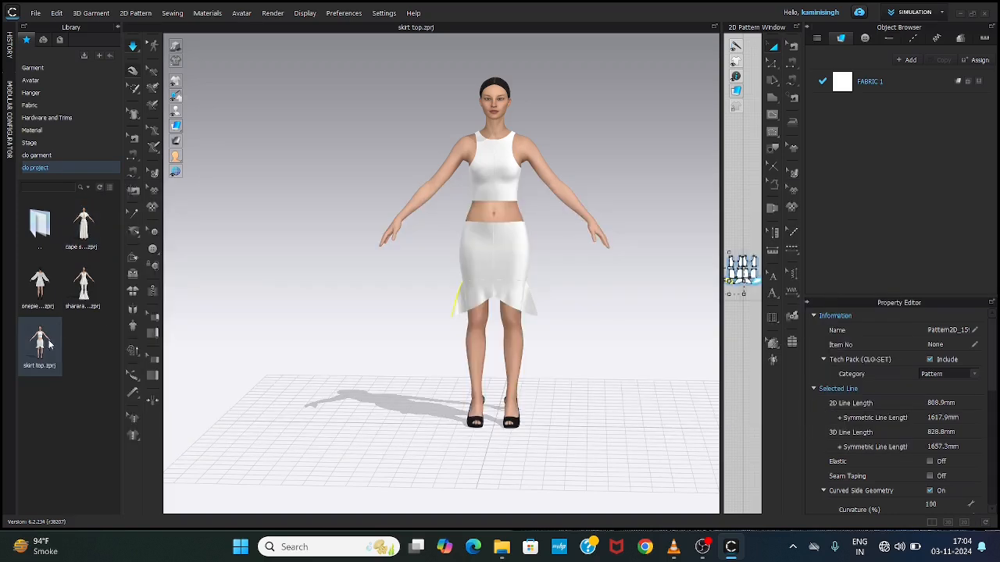
mouse_move(35, 349)
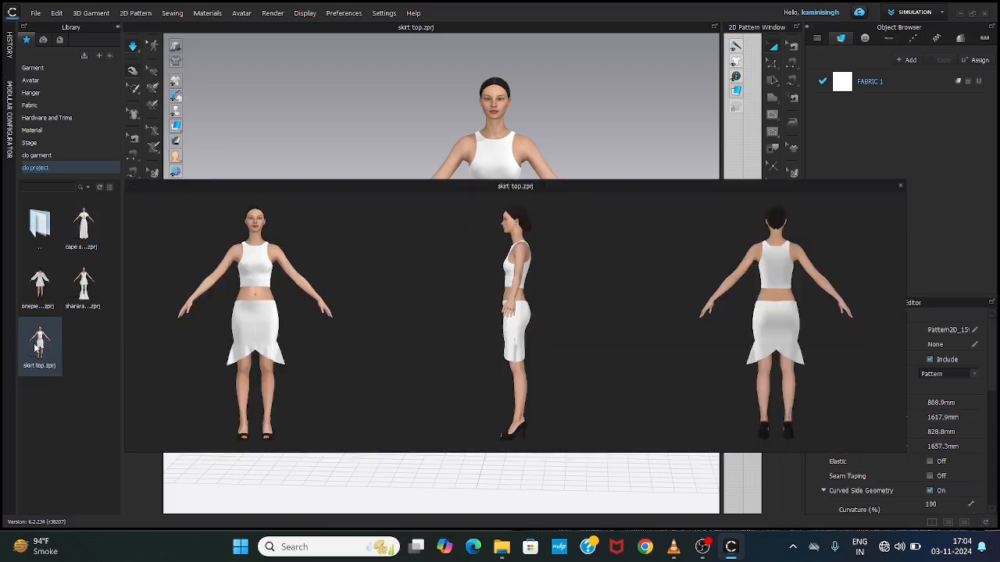